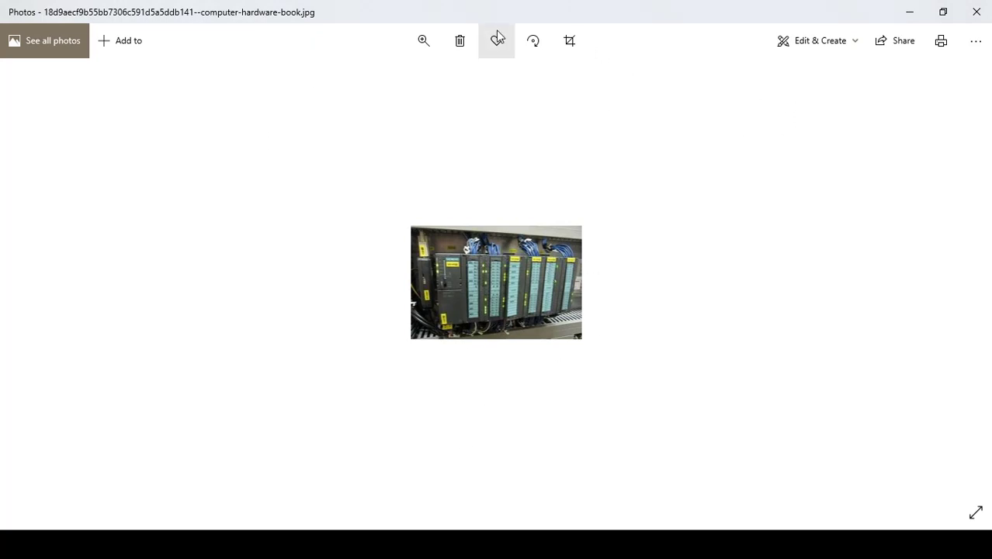
- Zoom in on the photo of the PLC rack to examine its modules
{"action": "left_click", "coordinate": [417, 50]}
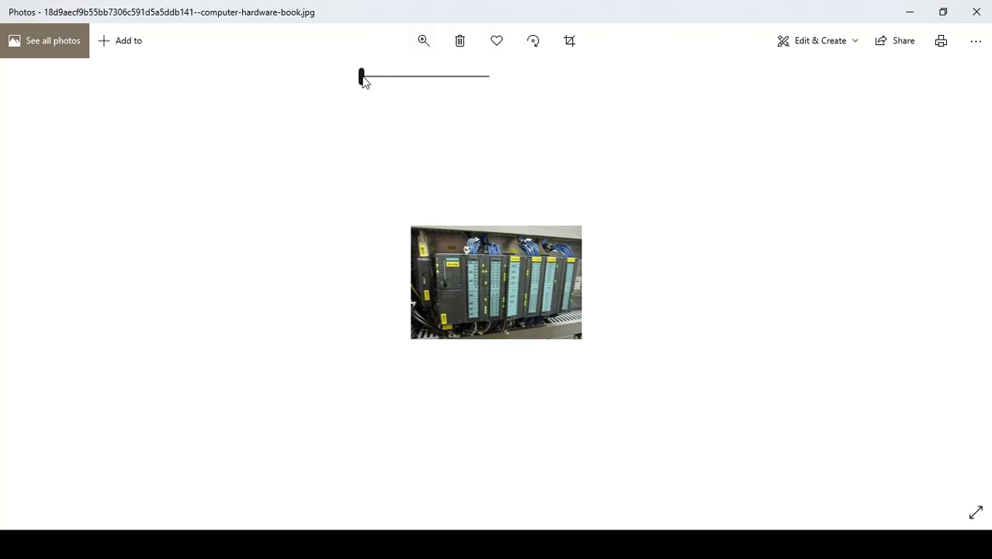
{"action": "left_click_drag", "start_coordinate": [363, 80], "coordinate": [468, 79]}
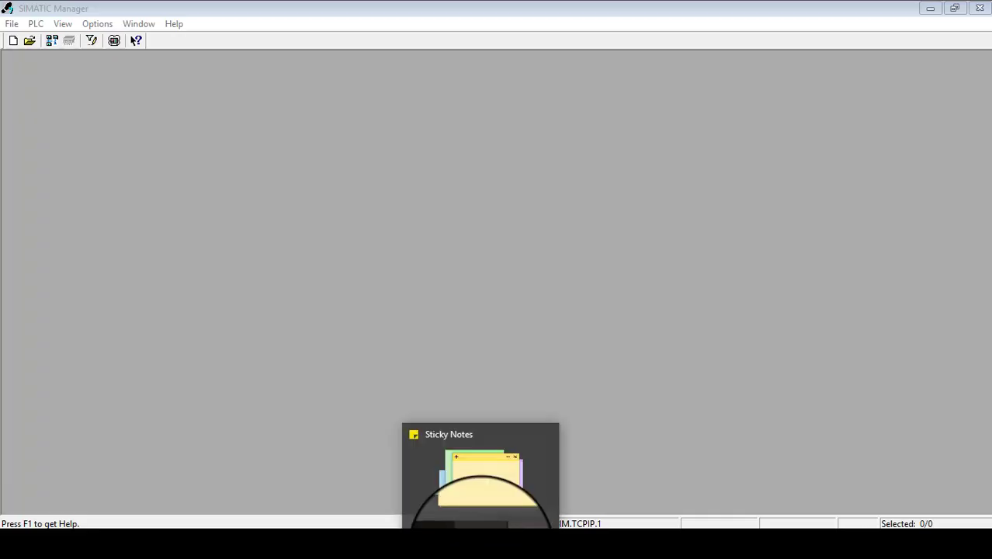
- Review the hardware list in Sticky Notes, and start the New Project wizard in SIMATIC Manager up to the CPU choice
{"action": "left_click", "coordinate": [482, 545]}
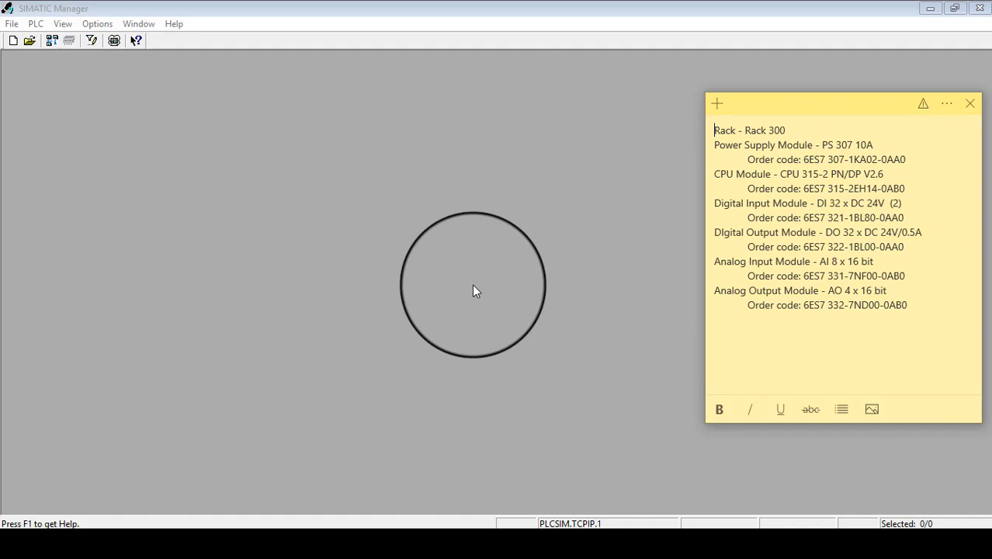
{"action": "left_click", "coordinate": [14, 24]}
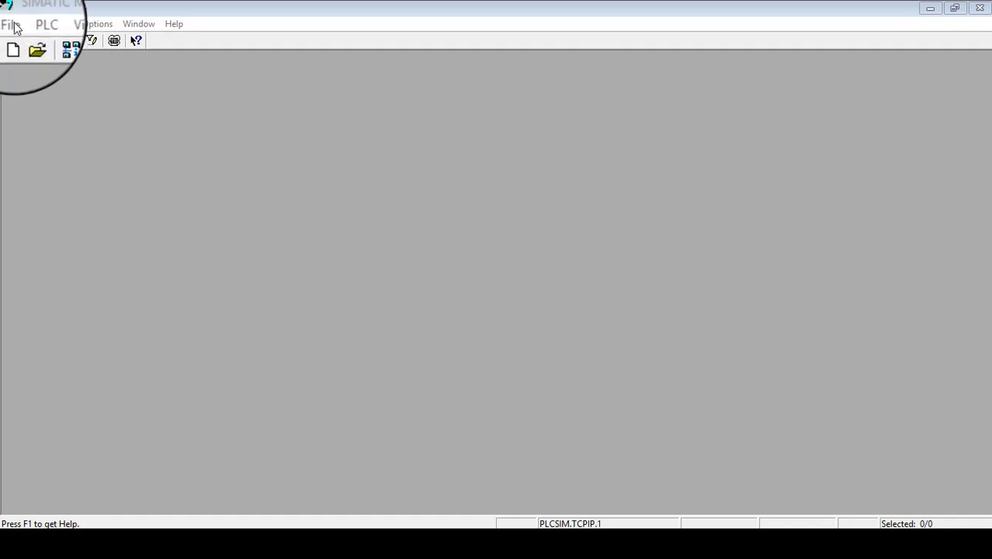
{"action": "left_click", "coordinate": [14, 25]}
{"action": "left_click", "coordinate": [37, 55]}
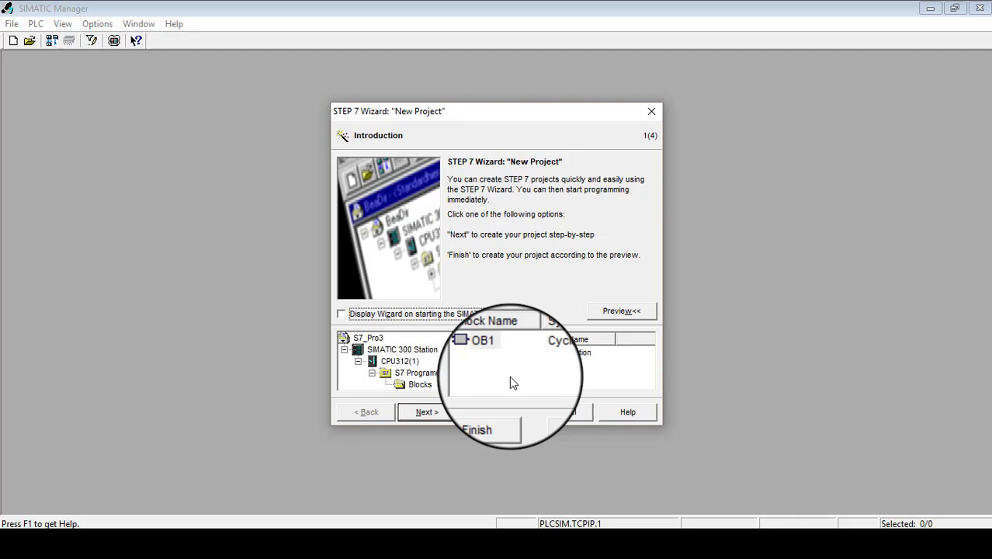
{"action": "left_click", "coordinate": [441, 415]}
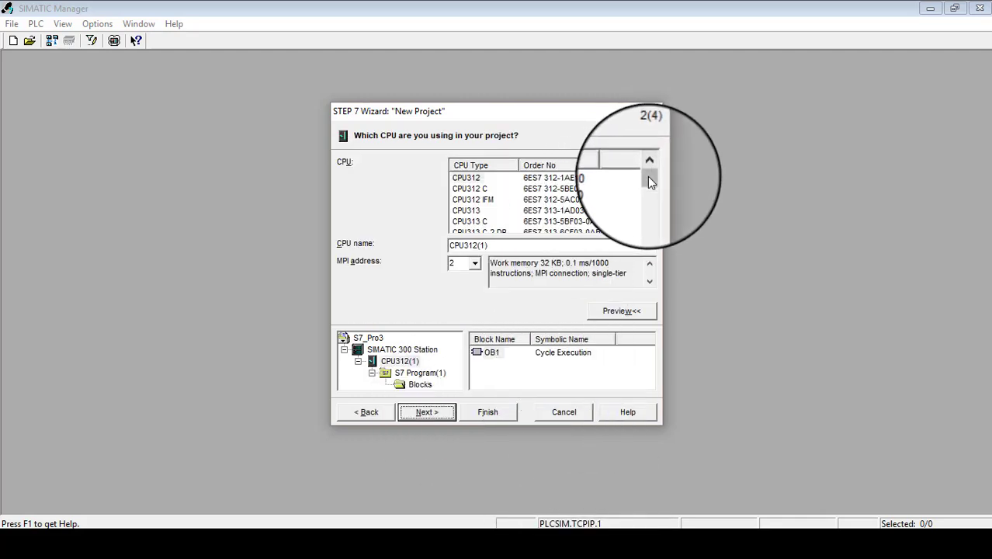
- Choose the CPU315-2 PN/DP with order number 6ES7 315-2EH14-0AB0 from the hardware note, and read its description
{"action": "left_click_drag", "start_coordinate": [649, 180], "coordinate": [647, 194]}
{"action": "left_click", "coordinate": [483, 528]}
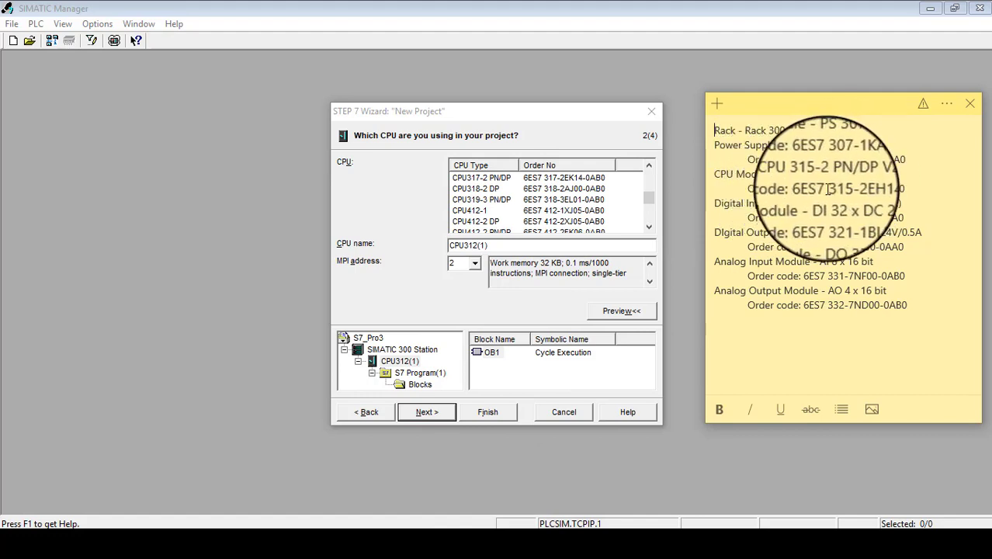
{"action": "left_click_drag", "start_coordinate": [803, 188], "coordinate": [905, 190]}
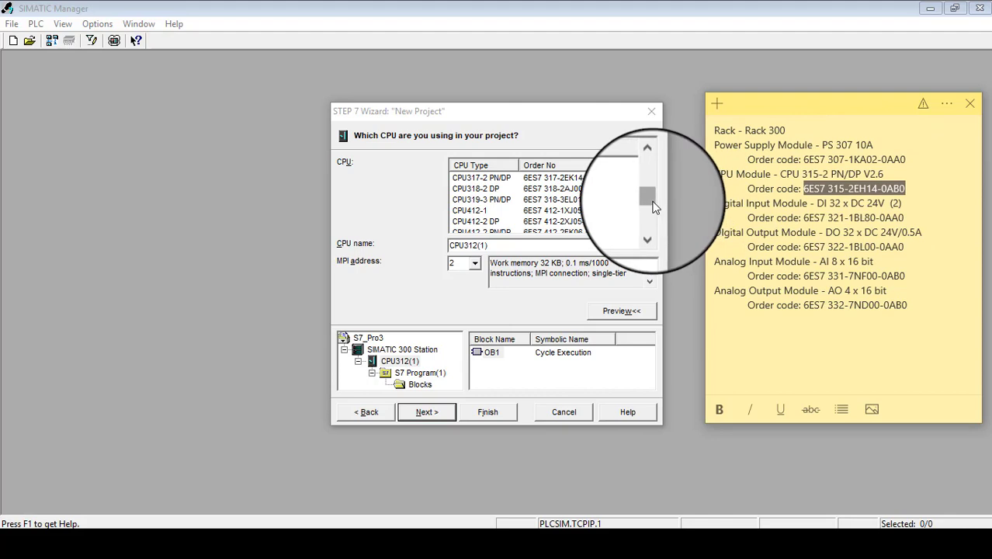
{"action": "left_click_drag", "start_coordinate": [652, 203], "coordinate": [653, 196]}
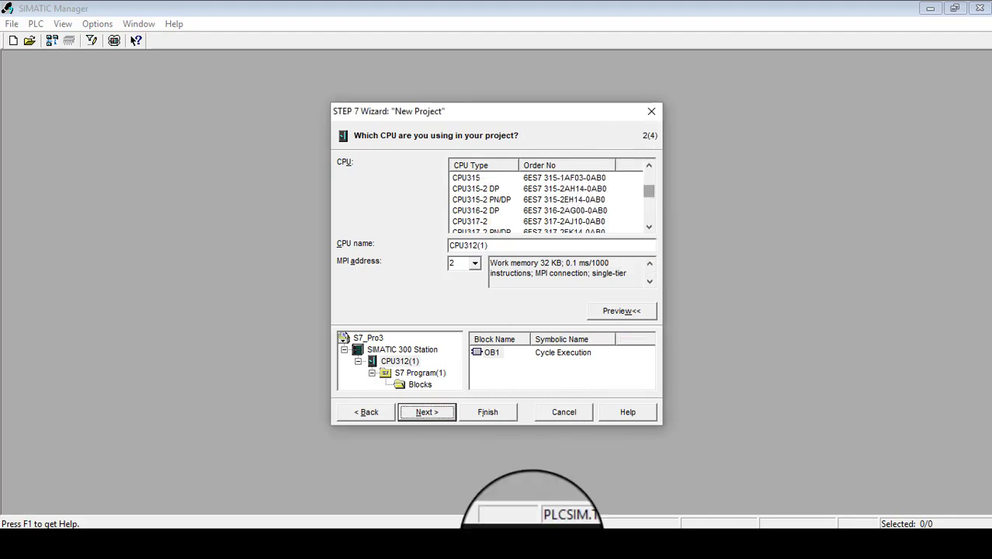
{"action": "left_click", "coordinate": [490, 550]}
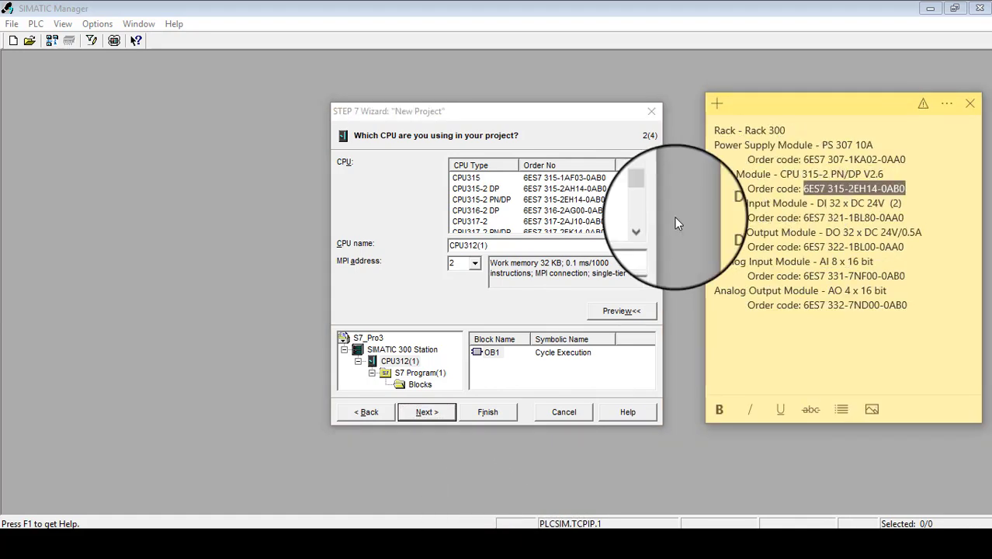
{"action": "left_click", "coordinate": [582, 201]}
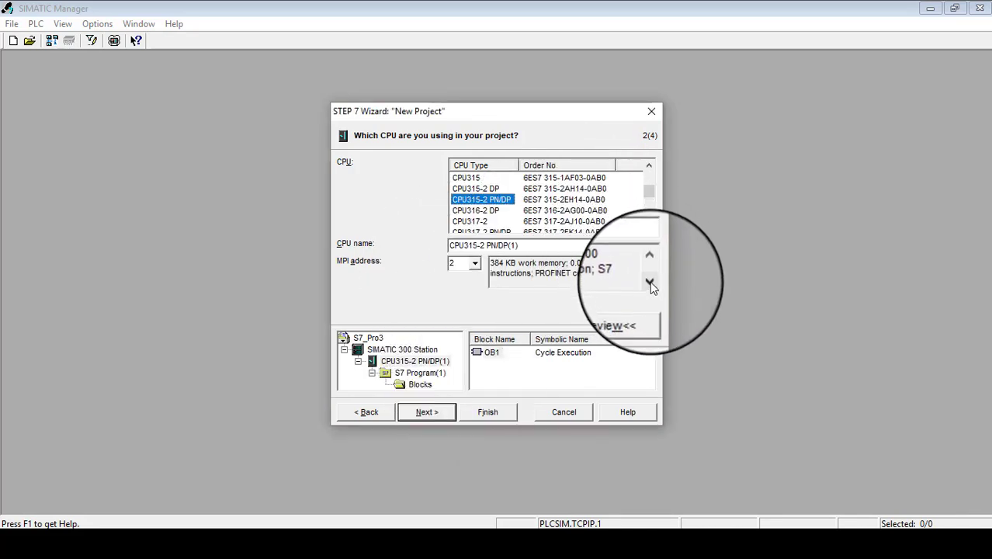
{"action": "left_click", "coordinate": [650, 283]}
{"action": "left_click", "coordinate": [650, 283]}
{"action": "left_click", "coordinate": [650, 282]}
{"action": "left_click", "coordinate": [650, 283]}
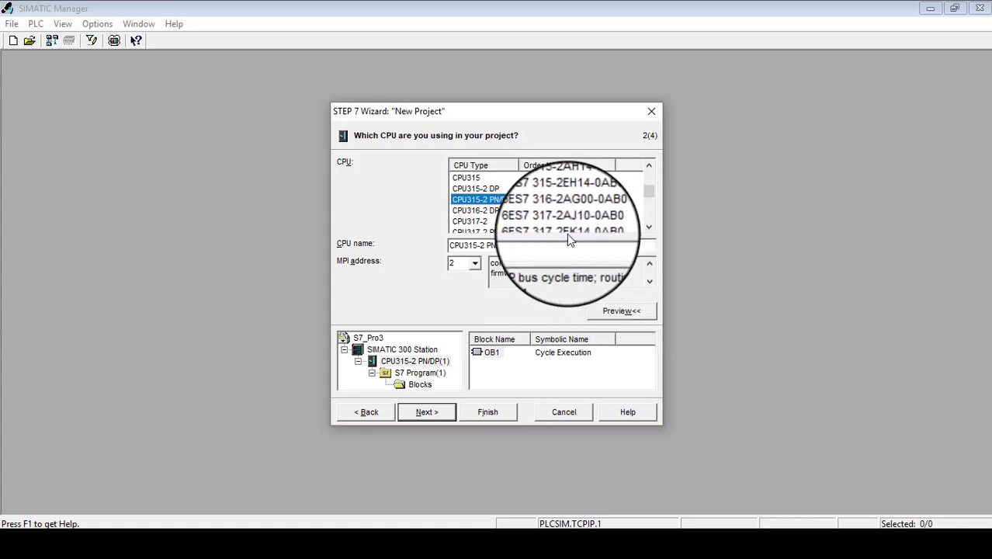
- Name the CPU "Master CPU"
{"action": "left_click", "coordinate": [553, 245]}
{"action": "left_click_drag", "start_coordinate": [552, 246], "coordinate": [441, 242]}
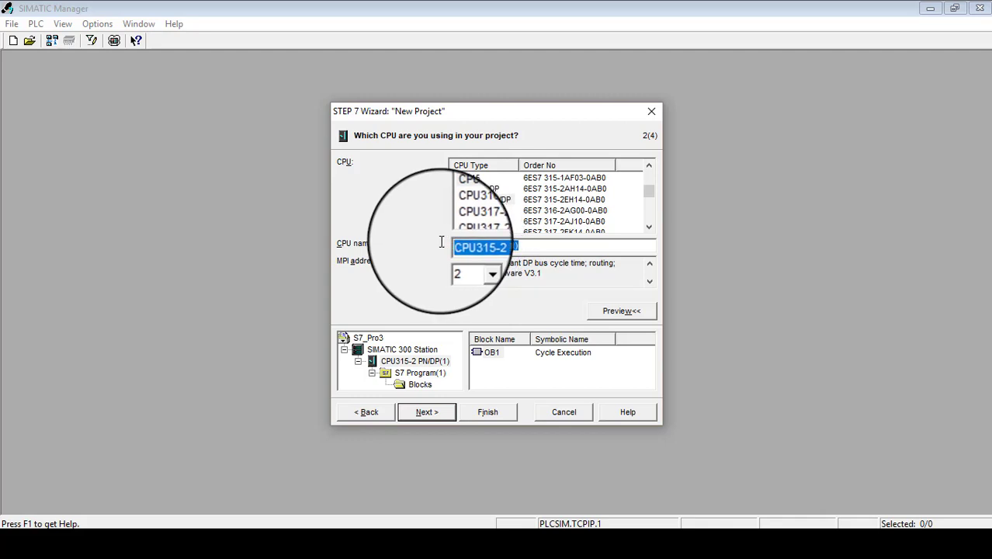
{"action": "type", "text": "Master"}
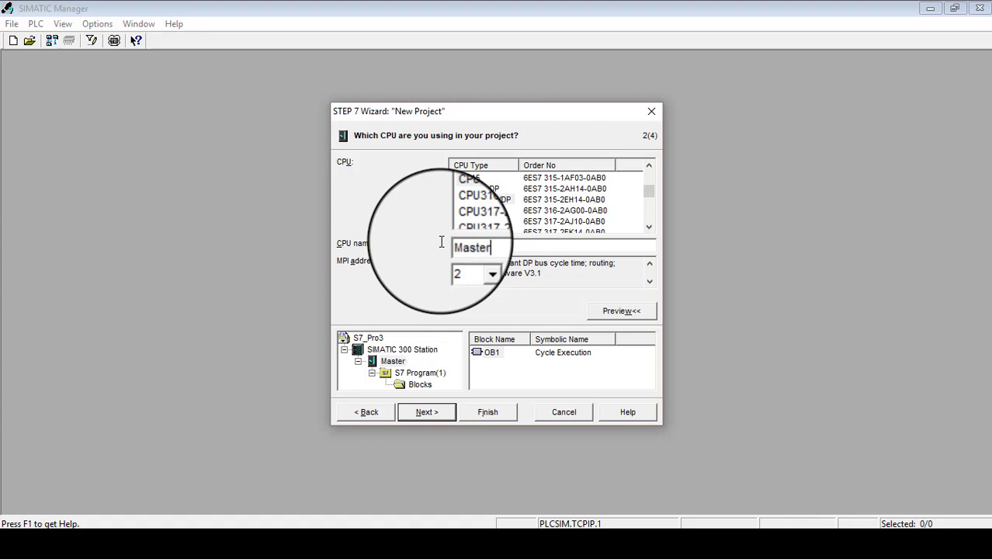
{"action": "type", "text": " CPU"}
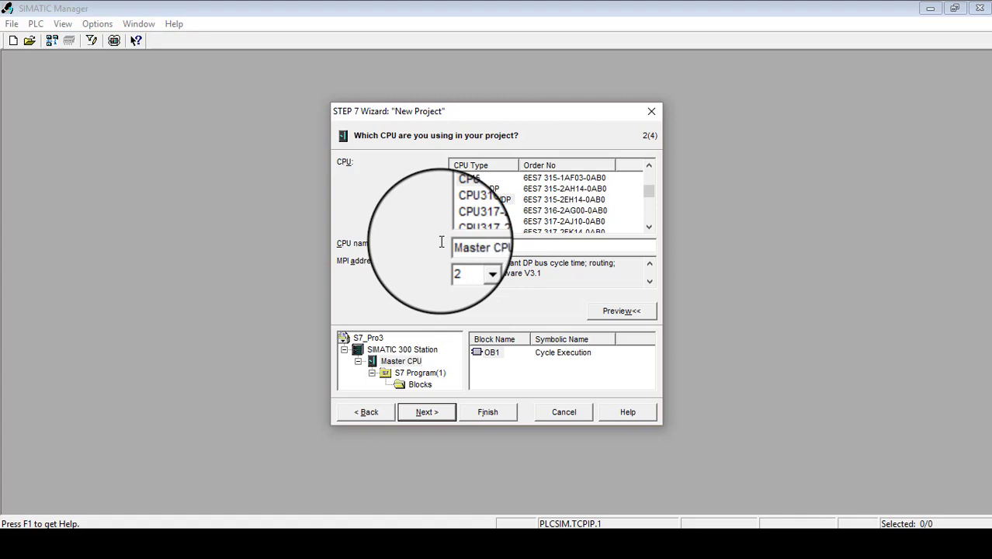
{"action": "key", "text": "Tab"}
- Review the available MPI addresses, keep address 2, and continue to the block selection
{"action": "left_click", "coordinate": [478, 266]}
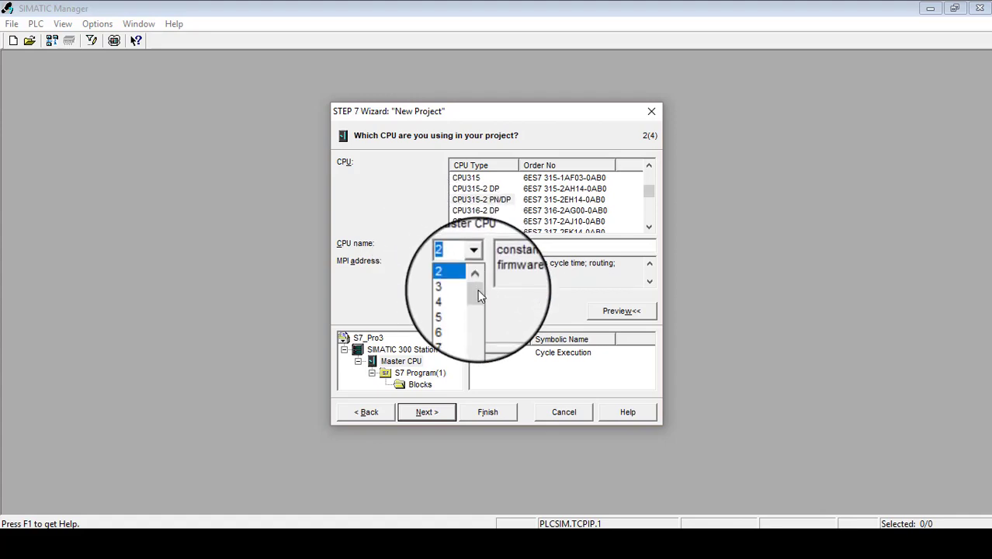
{"action": "left_click_drag", "start_coordinate": [477, 284], "coordinate": [477, 340]}
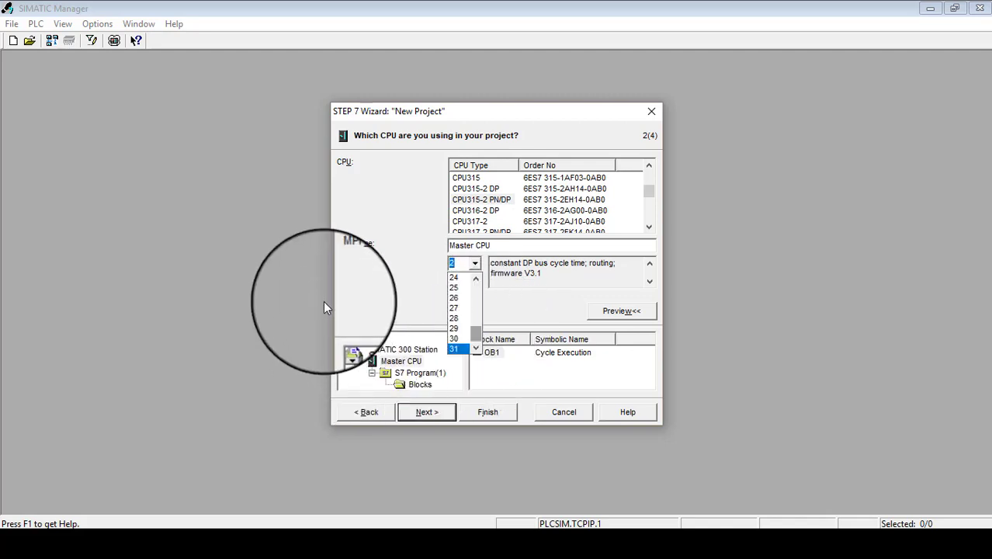
{"action": "left_click", "coordinate": [369, 287]}
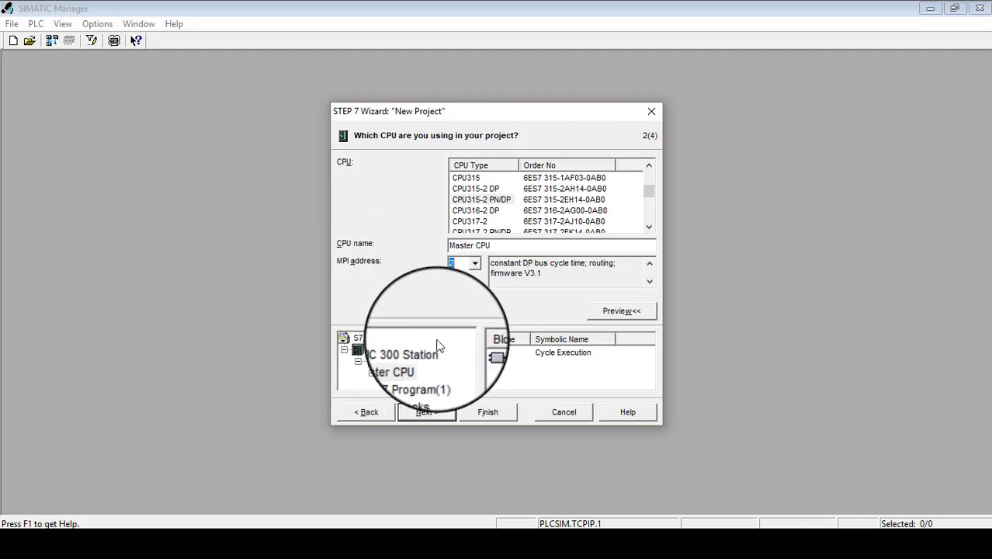
{"action": "left_click", "coordinate": [439, 412]}
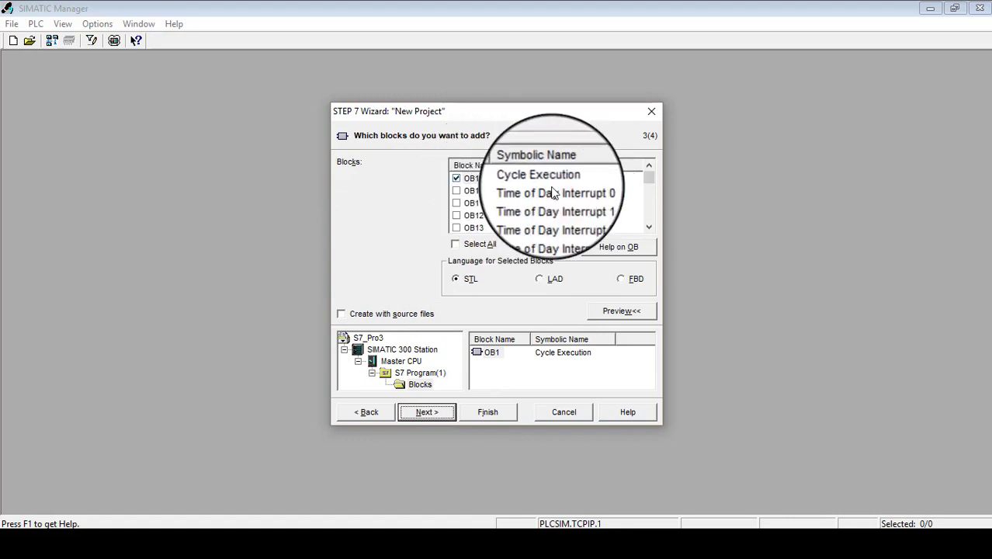
- Deselect the OB1 Cycle Execution block and select it again
{"action": "left_click", "coordinate": [650, 184]}
{"action": "left_click_drag", "start_coordinate": [649, 184], "coordinate": [648, 167]}
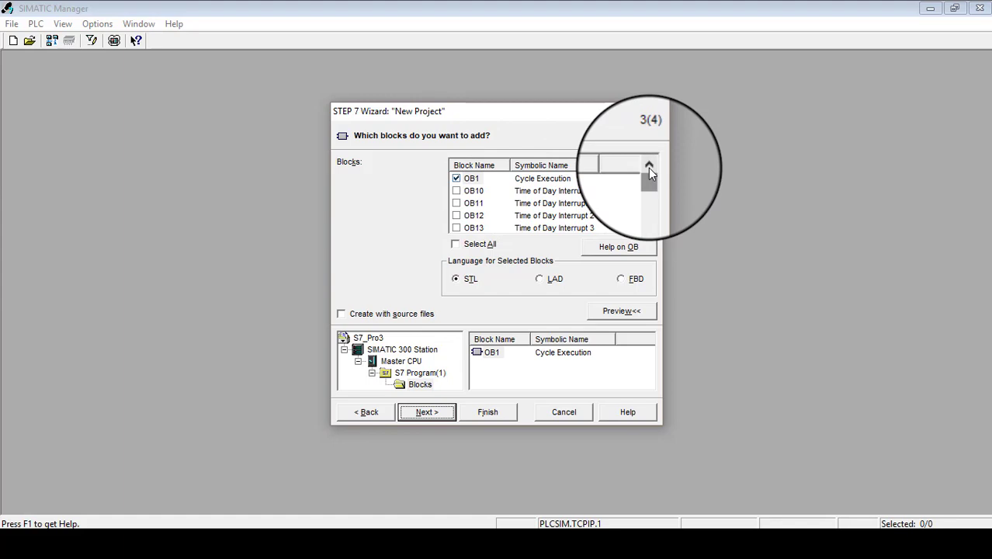
{"action": "left_click", "coordinate": [456, 179]}
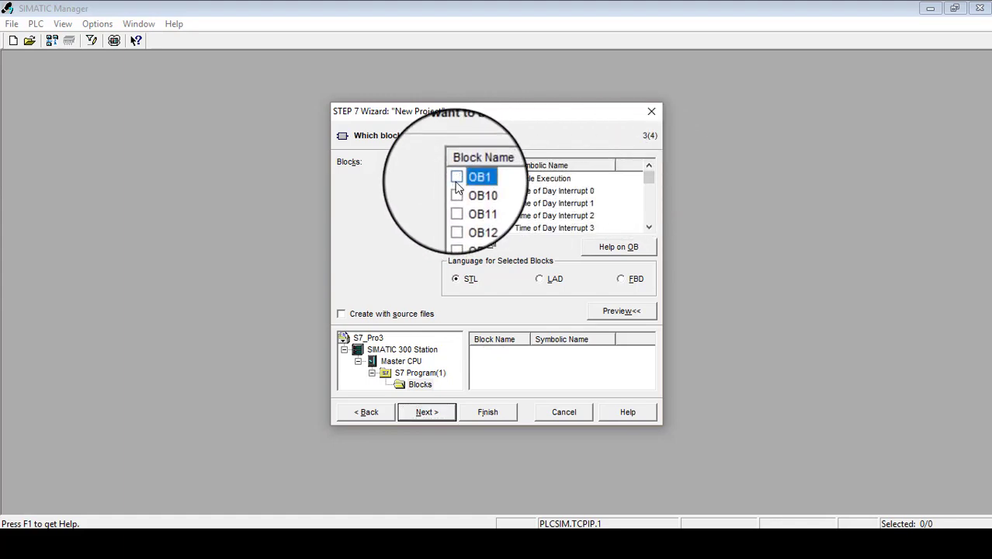
{"action": "left_click", "coordinate": [456, 179]}
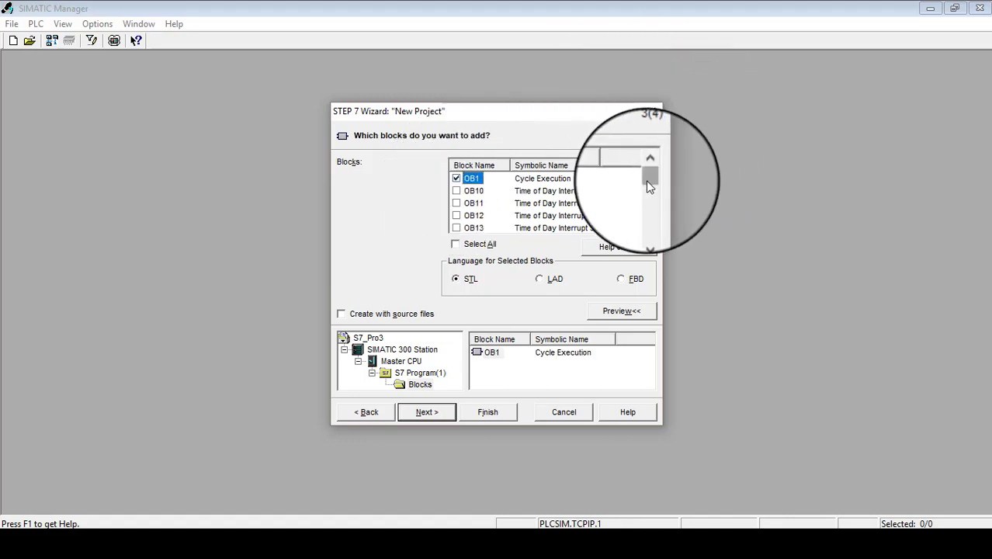
- Add the organization blocks OB87 Communication Fault, OB121 Programming Error and OB100 Complete Restart to the project
{"action": "left_click_drag", "start_coordinate": [645, 180], "coordinate": [647, 214]}
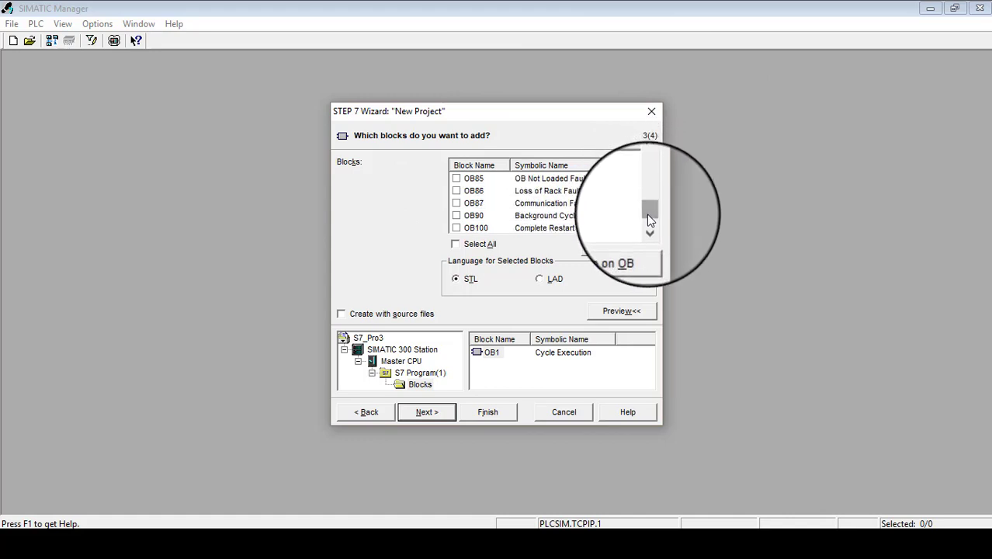
{"action": "left_click", "coordinate": [470, 203]}
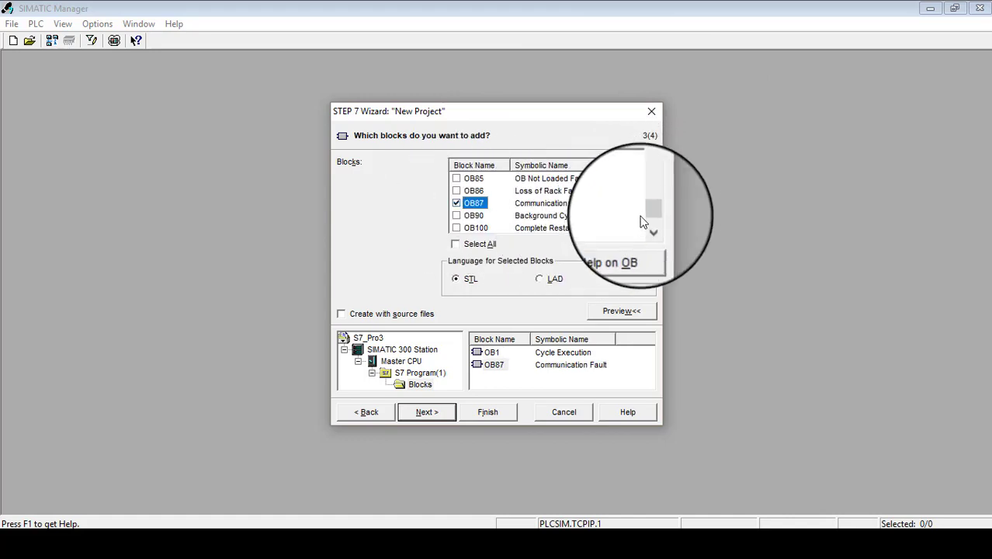
{"action": "left_click_drag", "start_coordinate": [647, 210], "coordinate": [647, 214]}
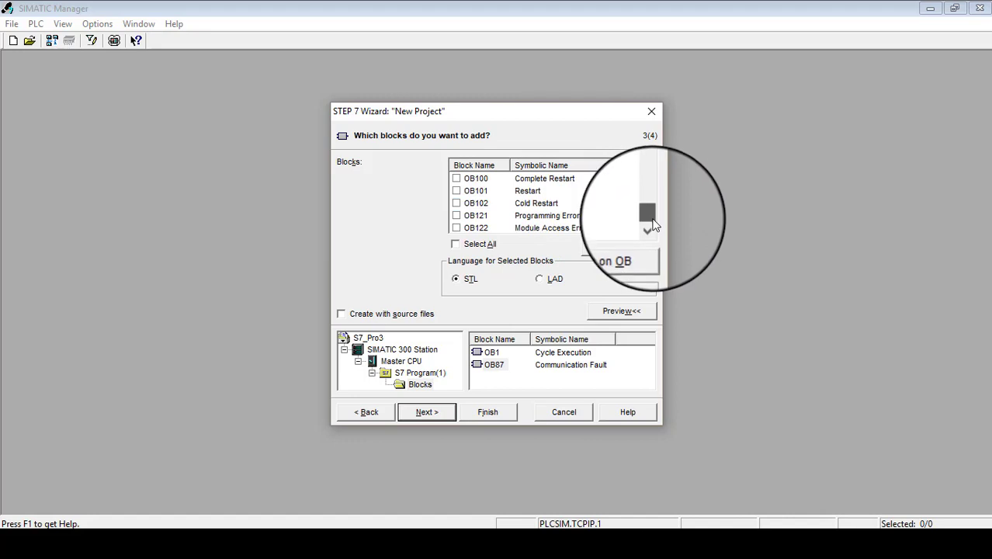
{"action": "left_click", "coordinate": [457, 215]}
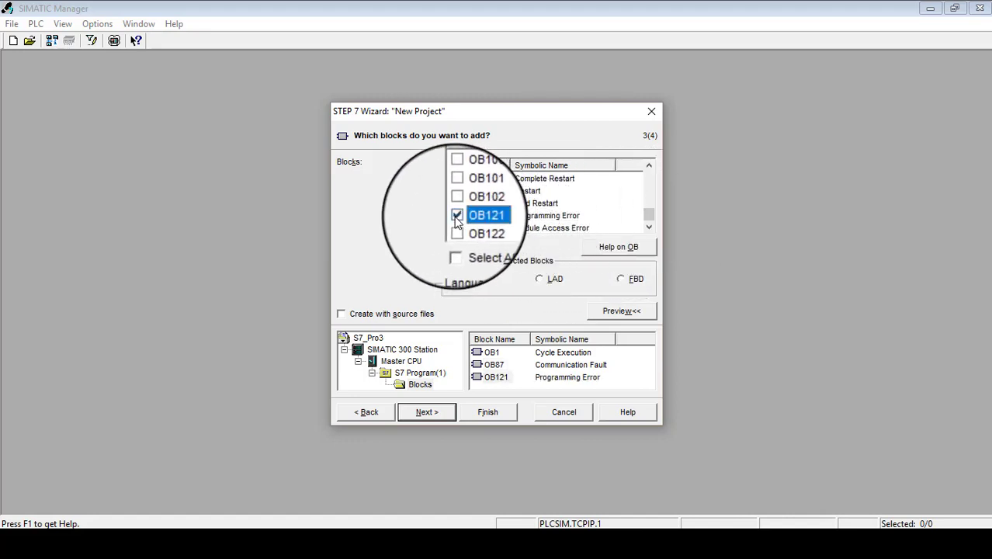
{"action": "left_click", "coordinate": [458, 181]}
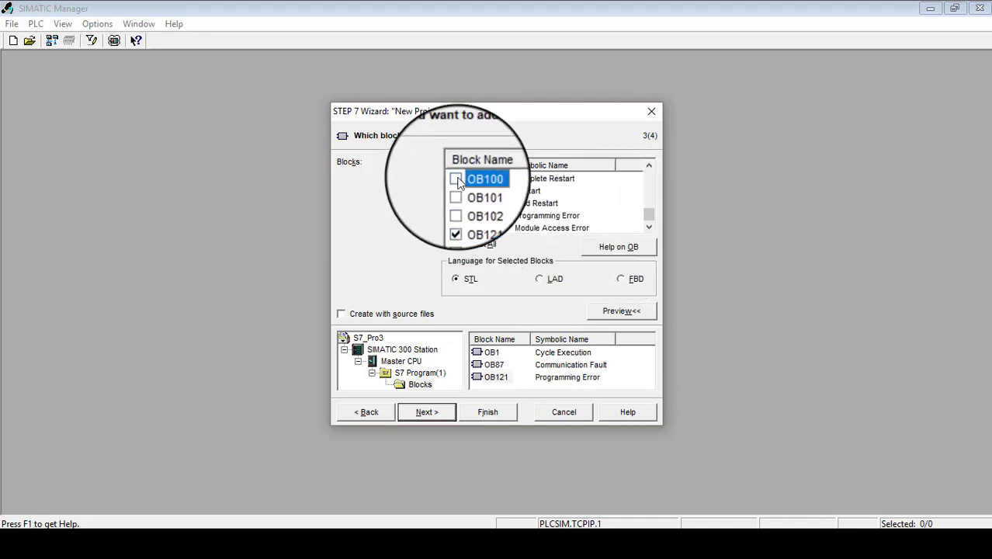
{"action": "left_click", "coordinate": [456, 179]}
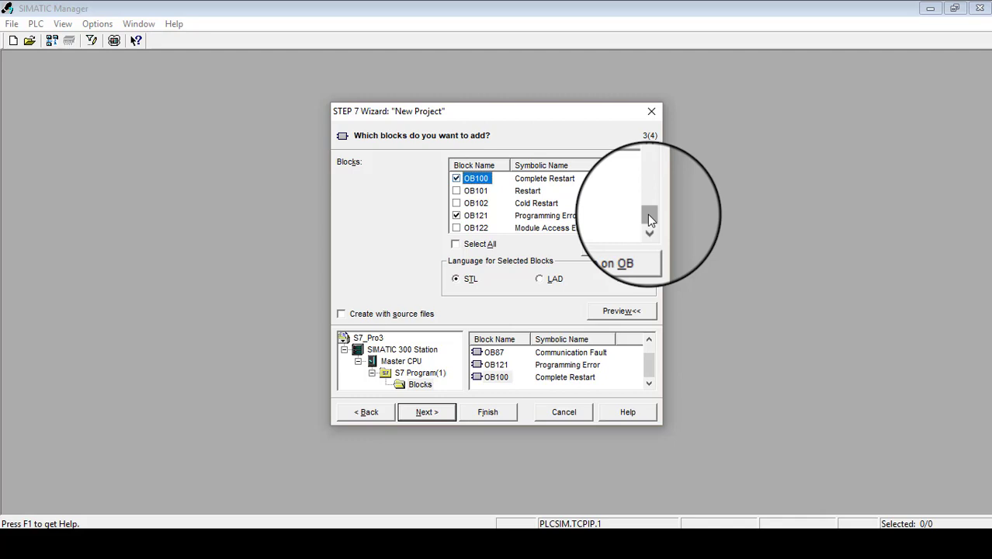
{"action": "left_click_drag", "start_coordinate": [649, 217], "coordinate": [649, 207]}
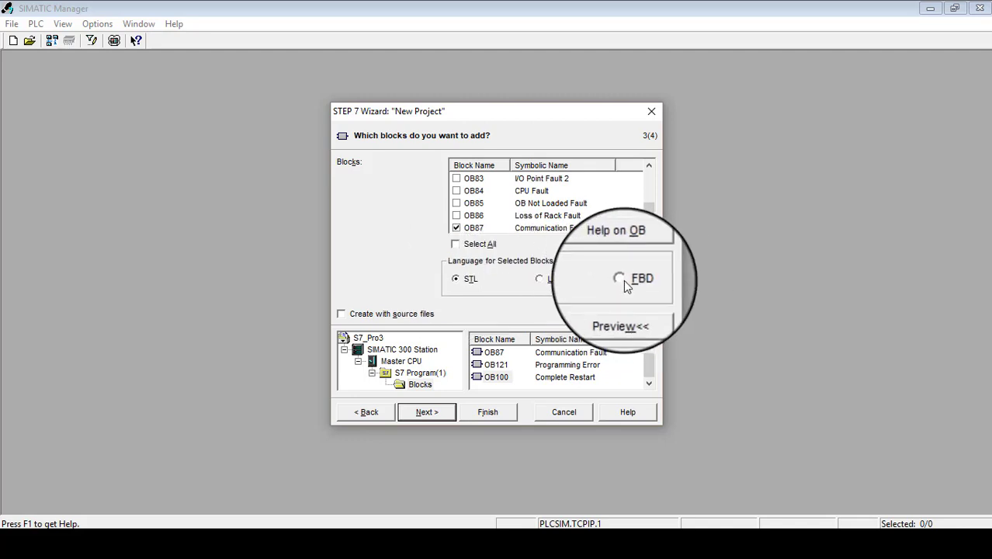
- Set the language for the selected blocks to LAD and continue to the project naming page
{"action": "left_click", "coordinate": [540, 281]}
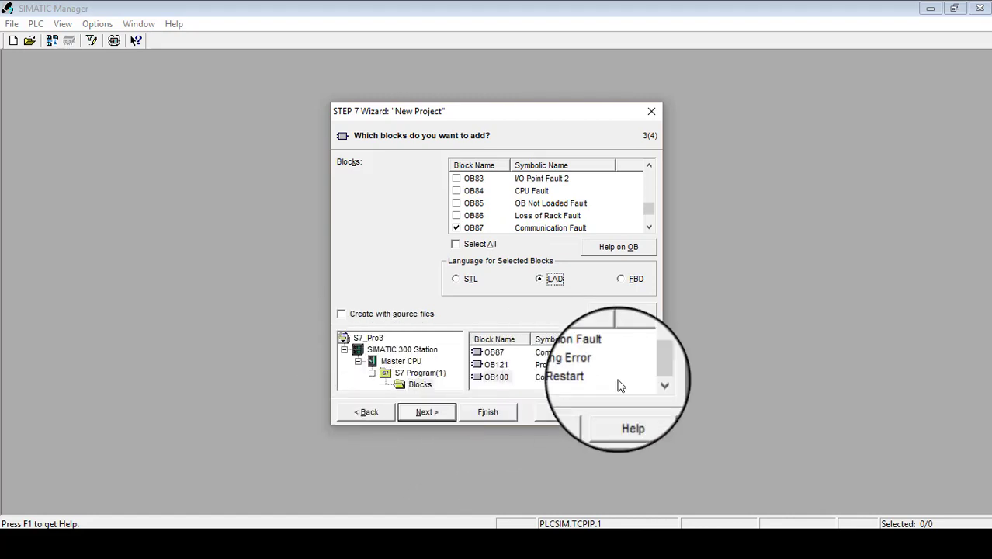
{"action": "mouse_move", "coordinate": [653, 356]}
{"action": "left_mouse_down"}
{"action": "mouse_move", "coordinate": [655, 347]}
{"action": "mouse_move", "coordinate": [654, 370]}
{"action": "left_mouse_up"}
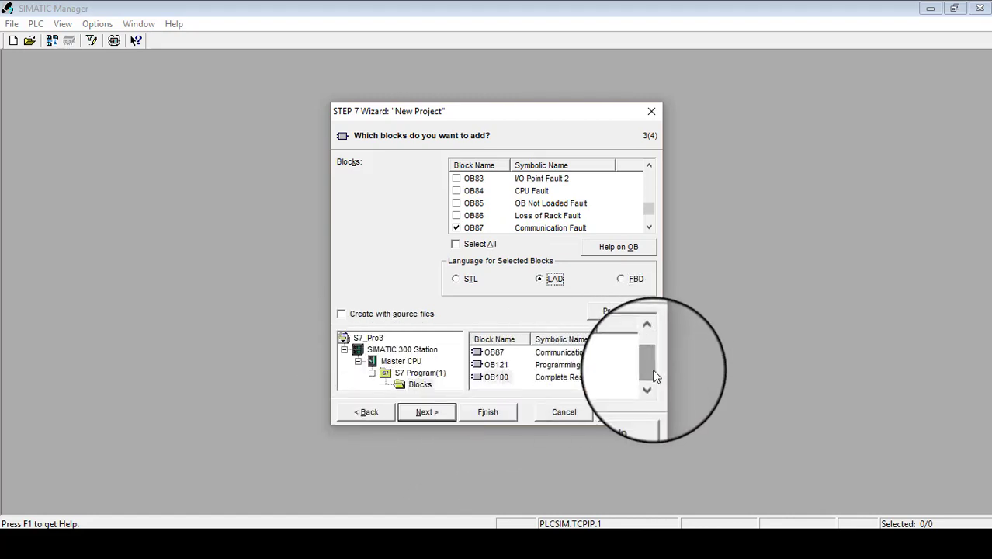
{"action": "left_click", "coordinate": [430, 413]}
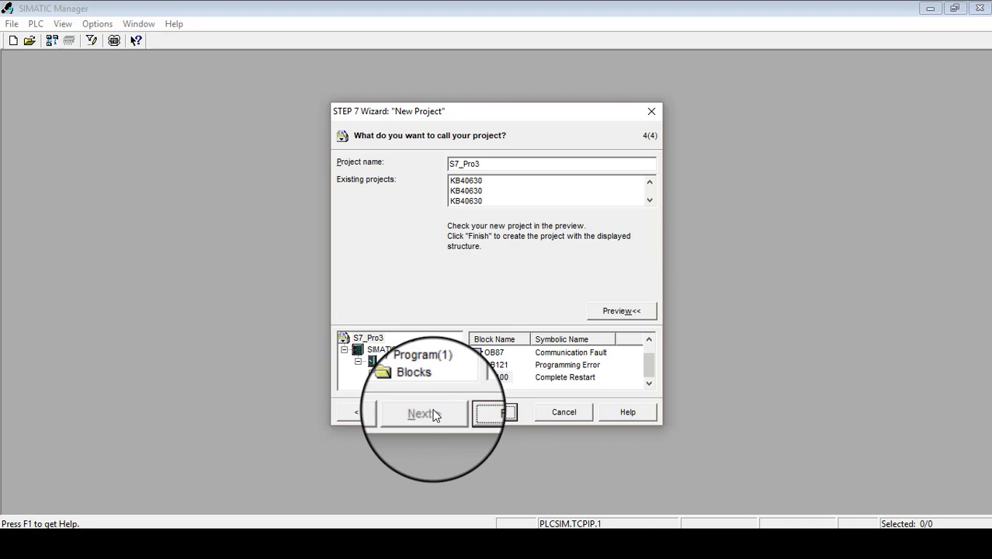
- Name the project "Project 2" and finish the wizard to create it
{"action": "double_click", "coordinate": [485, 163]}
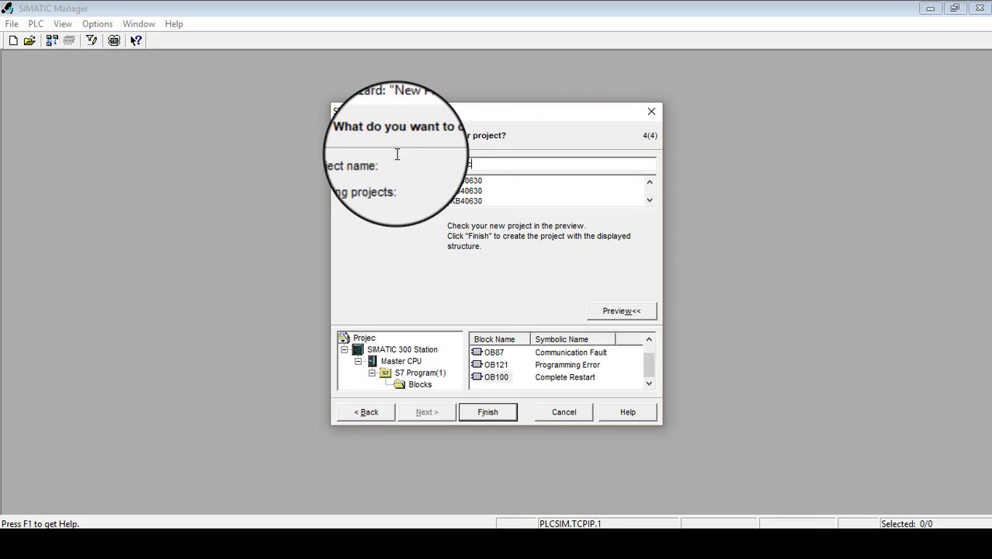
{"action": "type", "text": "Project 1"}
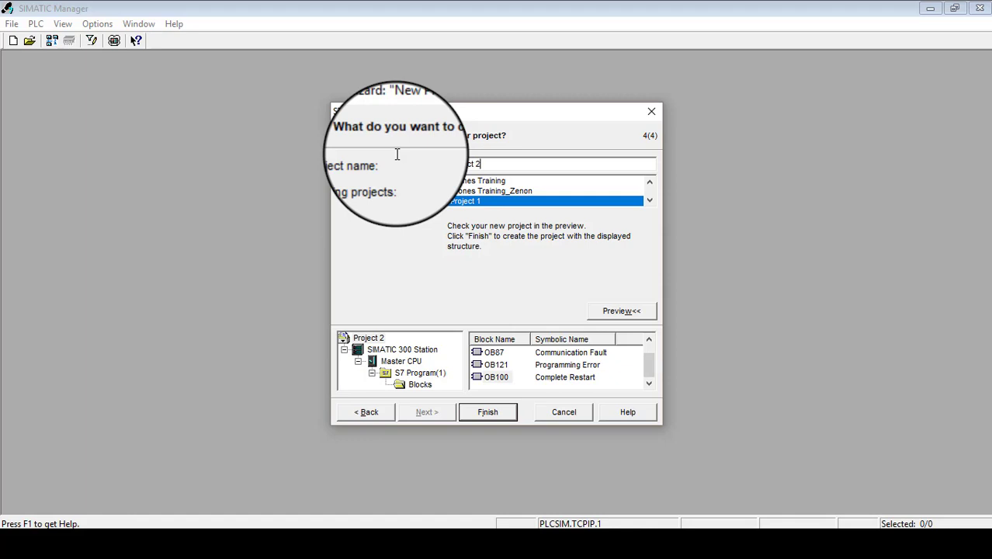
{"action": "left_click", "coordinate": [488, 414]}
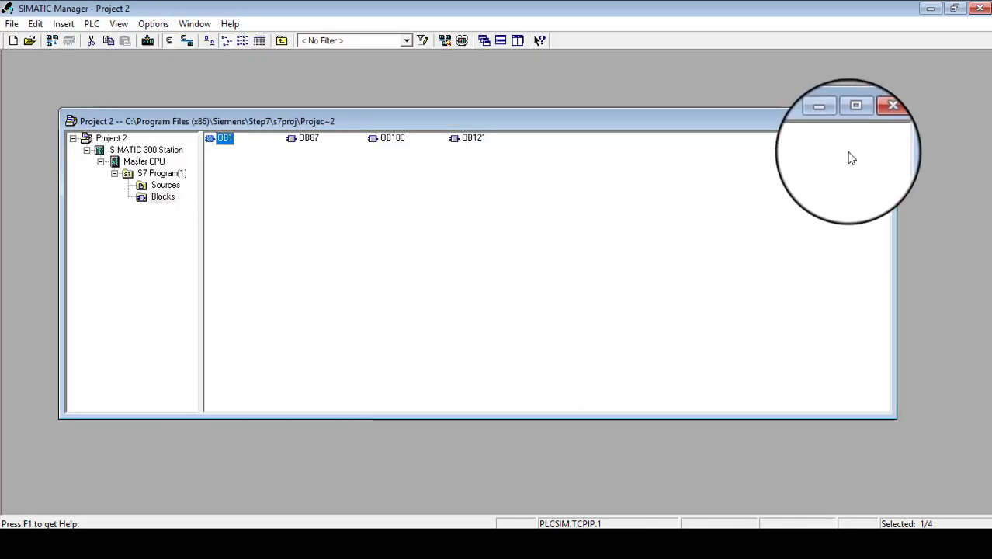
- Maximize the Project 2 window and display the contents of the Blocks folder with full details
{"action": "left_click", "coordinate": [852, 118]}
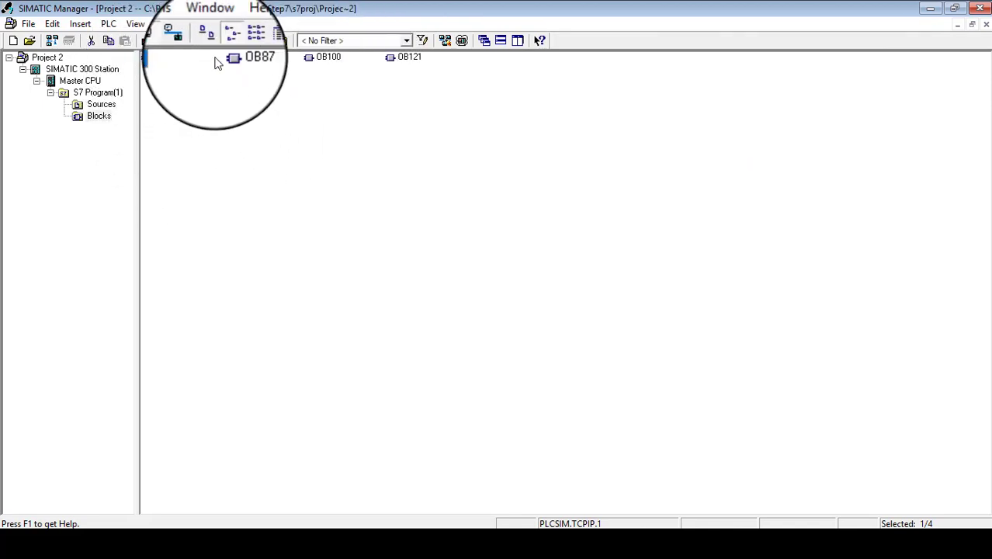
{"action": "left_click", "coordinate": [256, 41]}
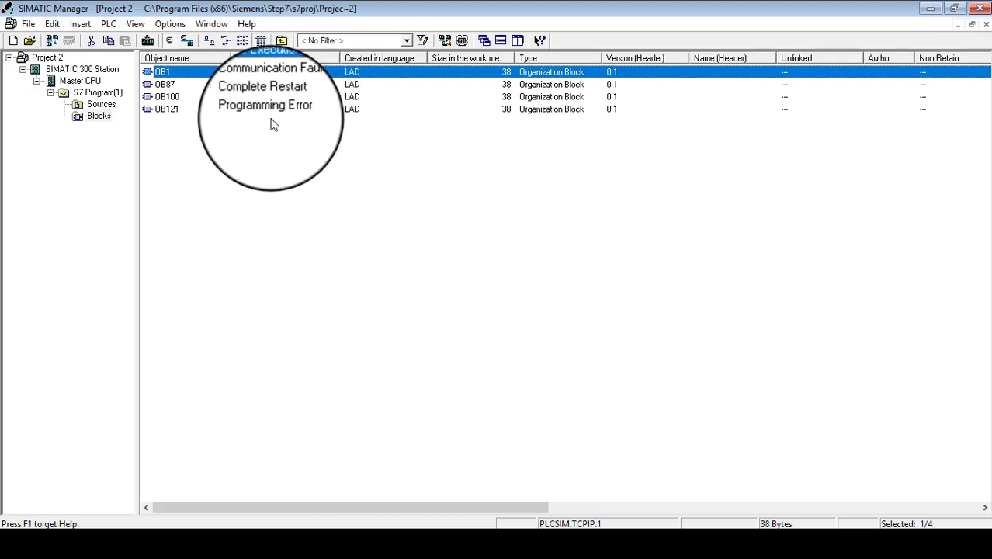
- Open the hardware configuration of the SIMATIC 300 Station, enlarge the rack to show all slots and select the Master CPU
{"action": "left_click", "coordinate": [68, 72]}
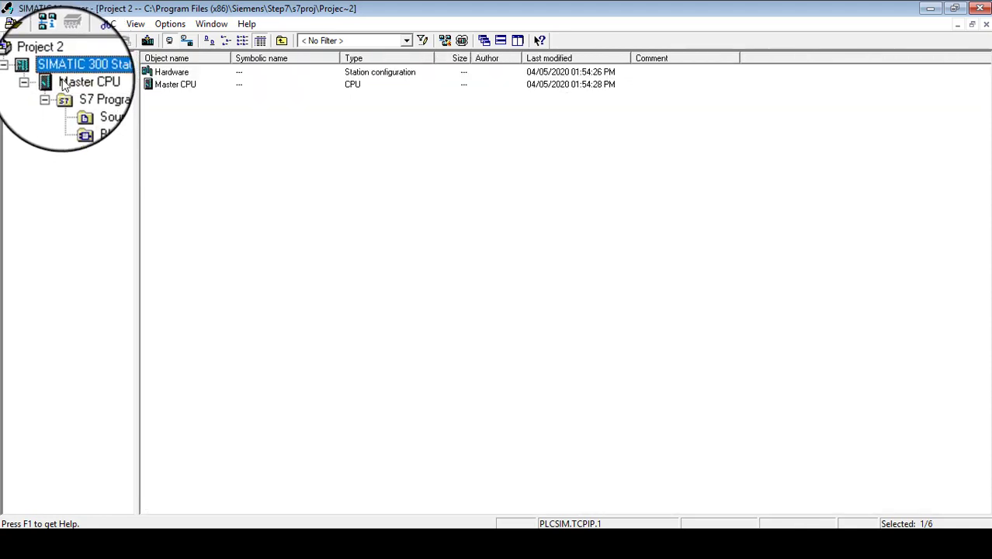
{"action": "left_click", "coordinate": [64, 82]}
{"action": "left_click", "coordinate": [68, 72]}
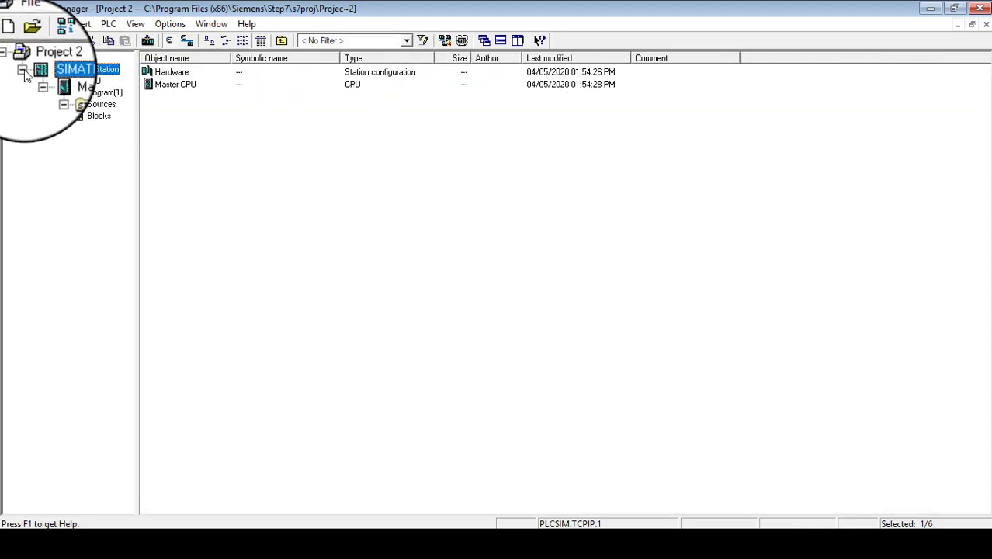
{"action": "left_click", "coordinate": [169, 74]}
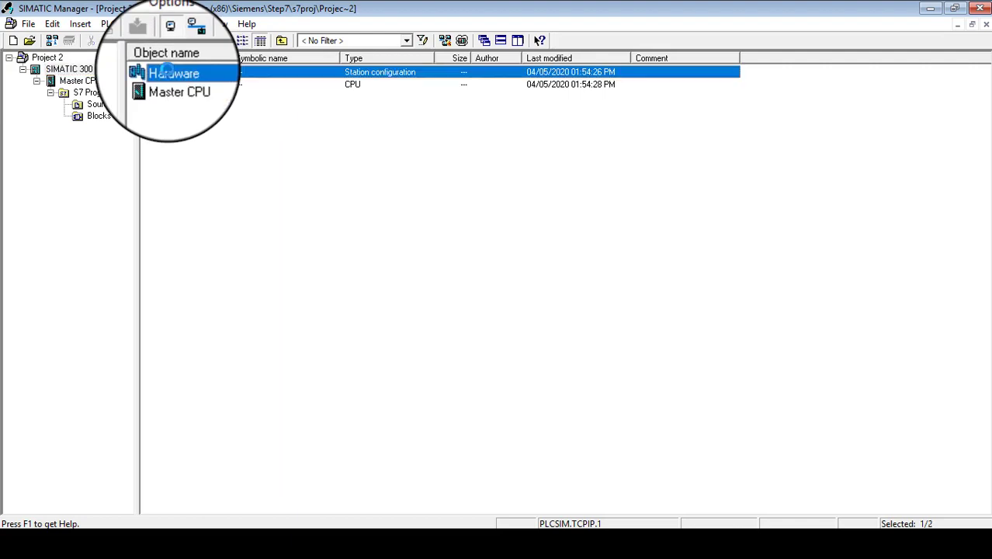
{"action": "double_click", "coordinate": [170, 73]}
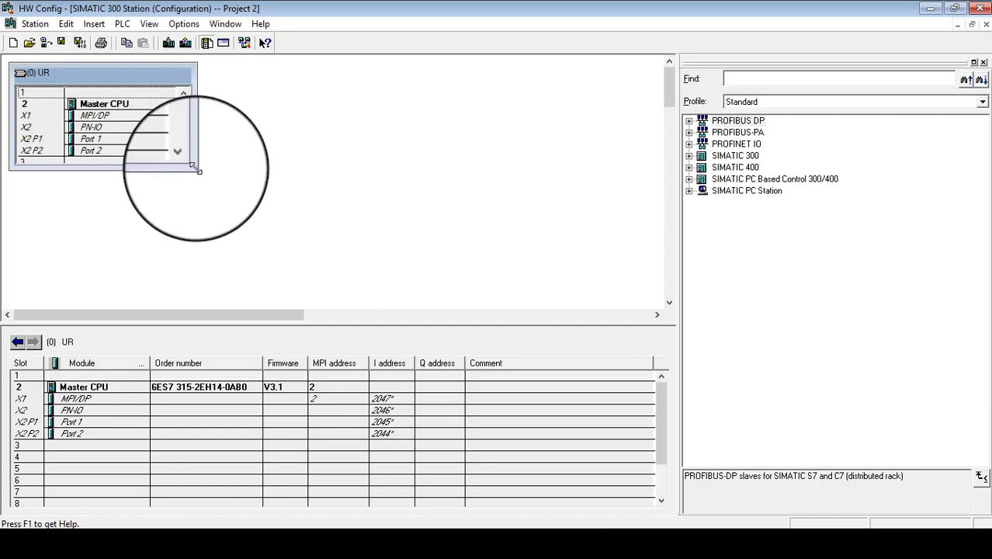
{"action": "left_click_drag", "start_coordinate": [195, 168], "coordinate": [570, 283]}
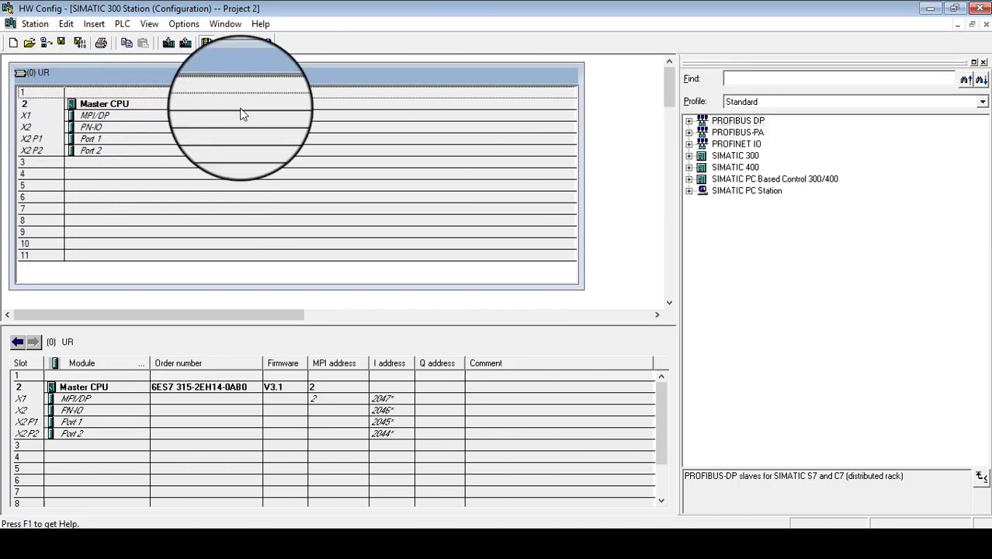
{"action": "mouse_move", "coordinate": [116, 103]}
{"action": "left_mouse_down"}
{"action": "mouse_move", "coordinate": [114, 211]}
{"action": "mouse_move", "coordinate": [124, 187]}
{"action": "mouse_move", "coordinate": [112, 226]}
{"action": "mouse_move", "coordinate": [107, 189]}
{"action": "mouse_move", "coordinate": [118, 188]}
{"action": "mouse_move", "coordinate": [133, 144]}
{"action": "mouse_move", "coordinate": [119, 121]}
{"action": "left_mouse_up"}
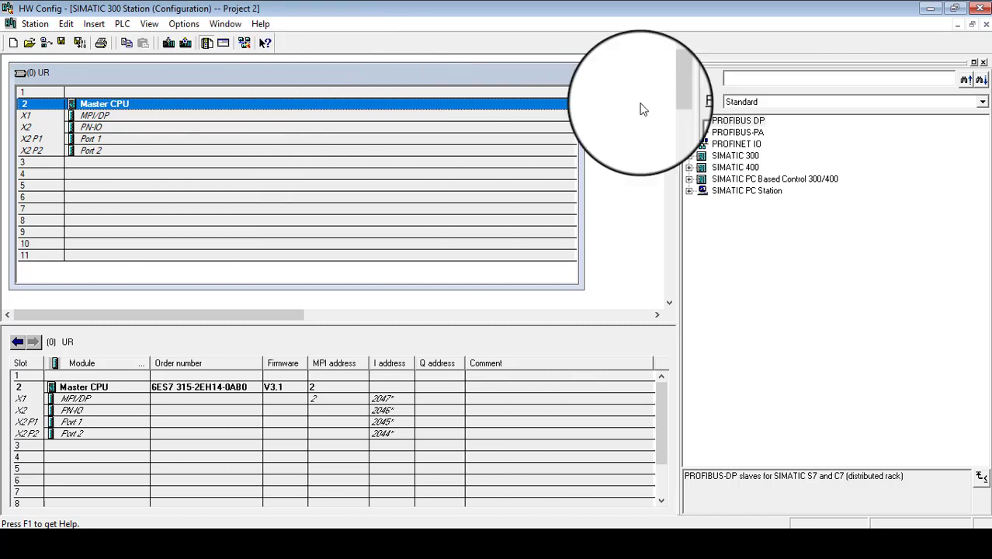
- Insert a second Rail from the SIMATIC 300 RACK-300 catalog folder beside the existing rack, and delete it again
{"action": "double_click", "coordinate": [706, 155]}
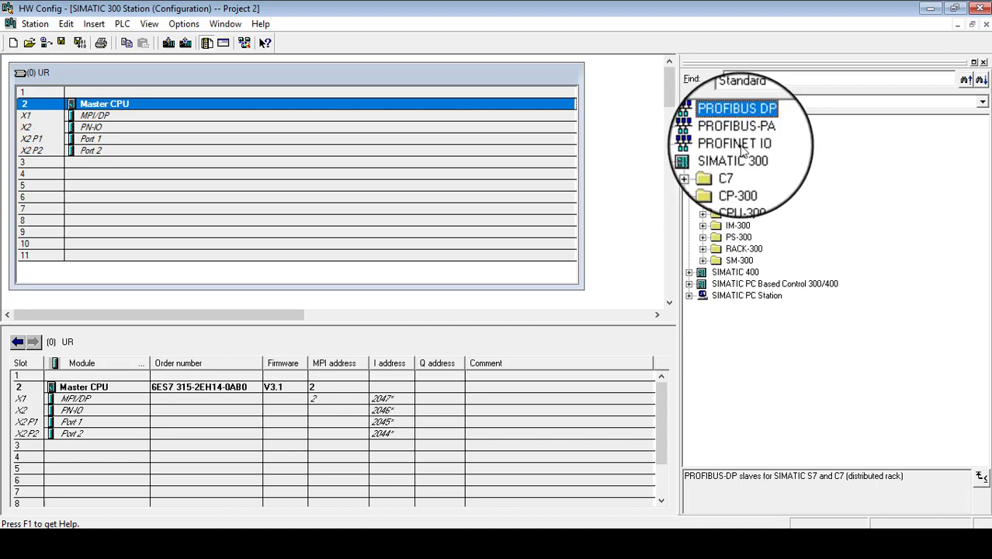
{"action": "left_click", "coordinate": [702, 248]}
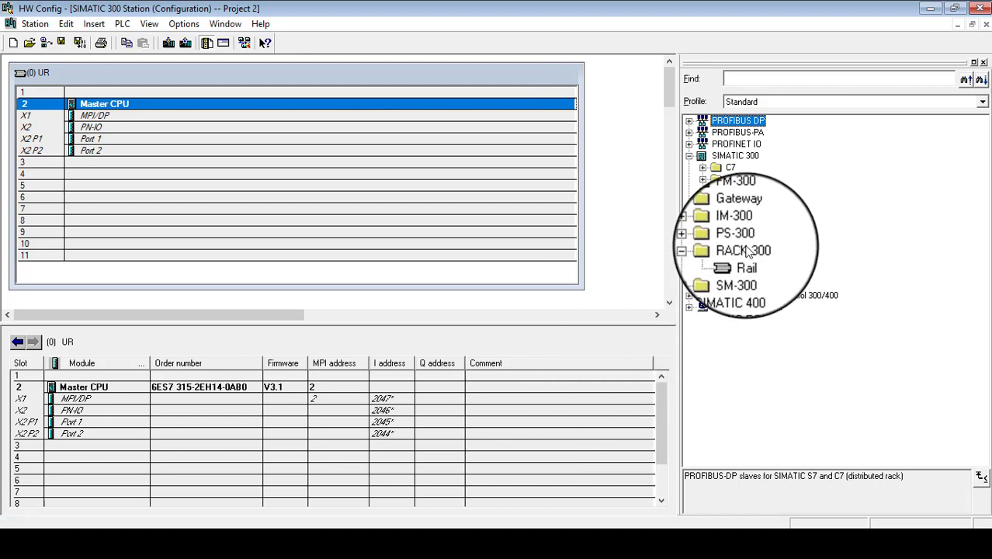
{"action": "left_click_drag", "start_coordinate": [741, 262], "coordinate": [633, 148]}
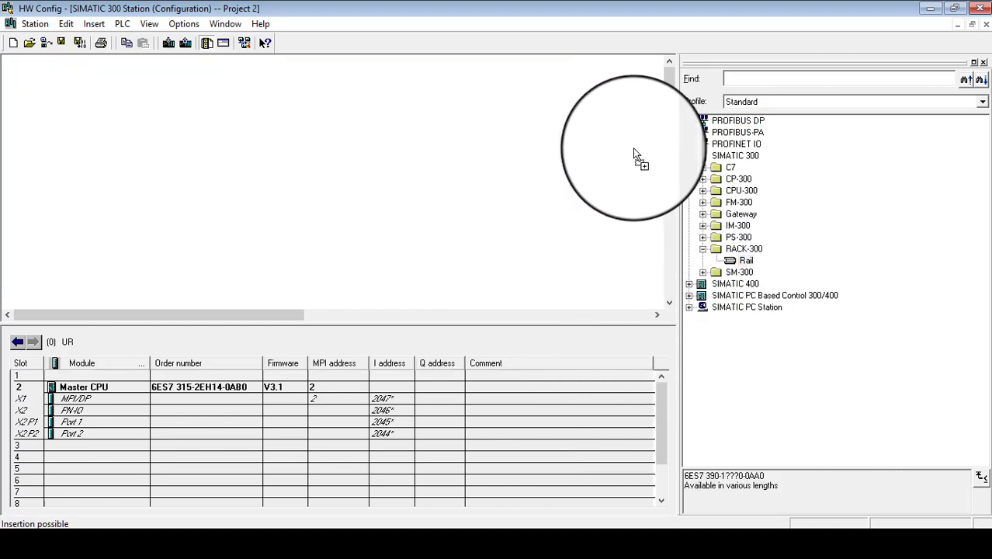
{"action": "left_click", "coordinate": [657, 314]}
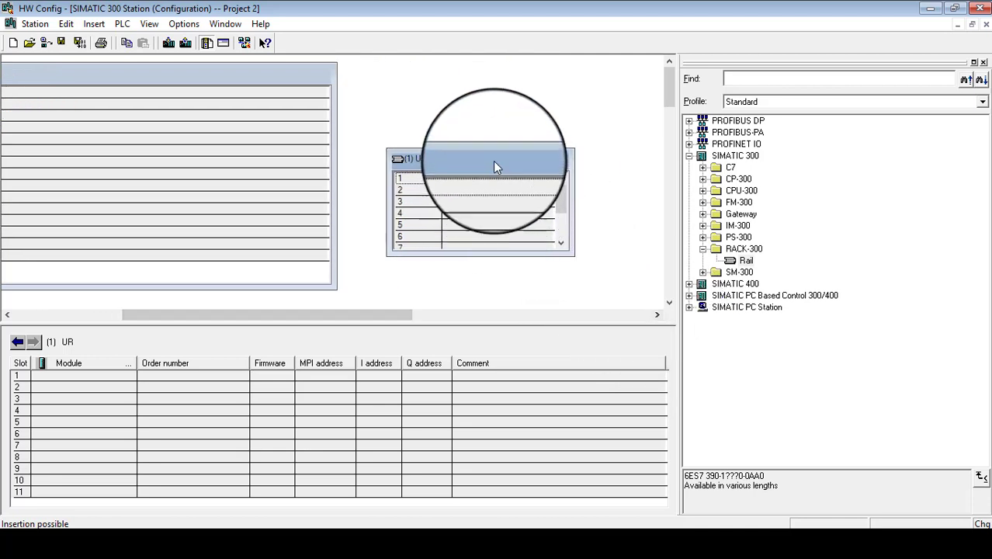
{"action": "key", "text": "Delete"}
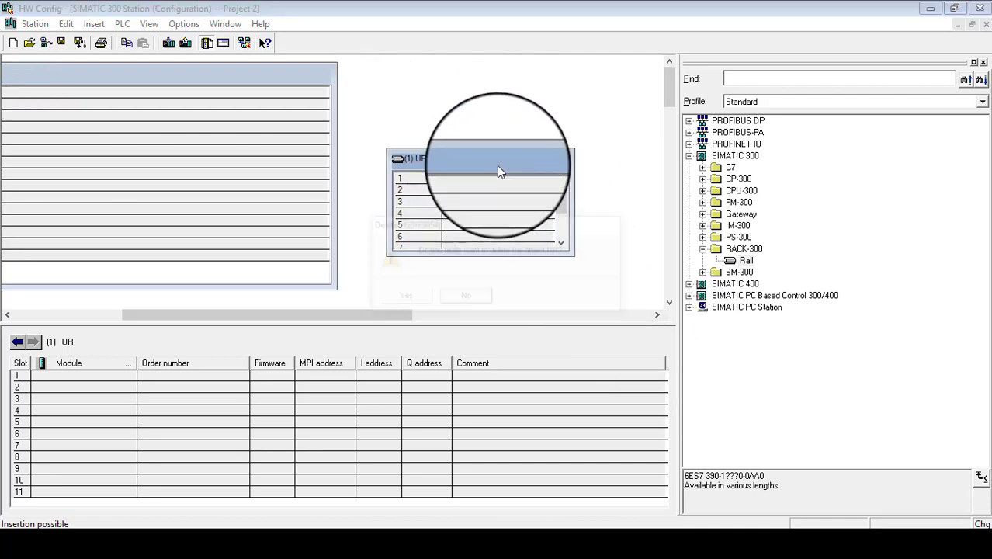
{"action": "left_click", "coordinate": [411, 311]}
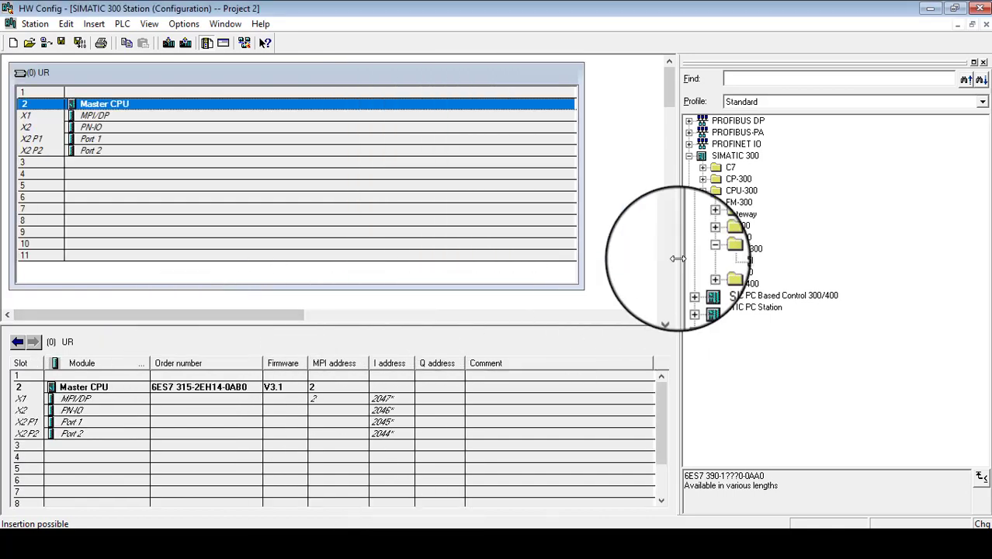
- Reduce the HW Config window and arrange it side by side with the hardware list in Sticky Notes
{"action": "left_click", "coordinate": [481, 527]}
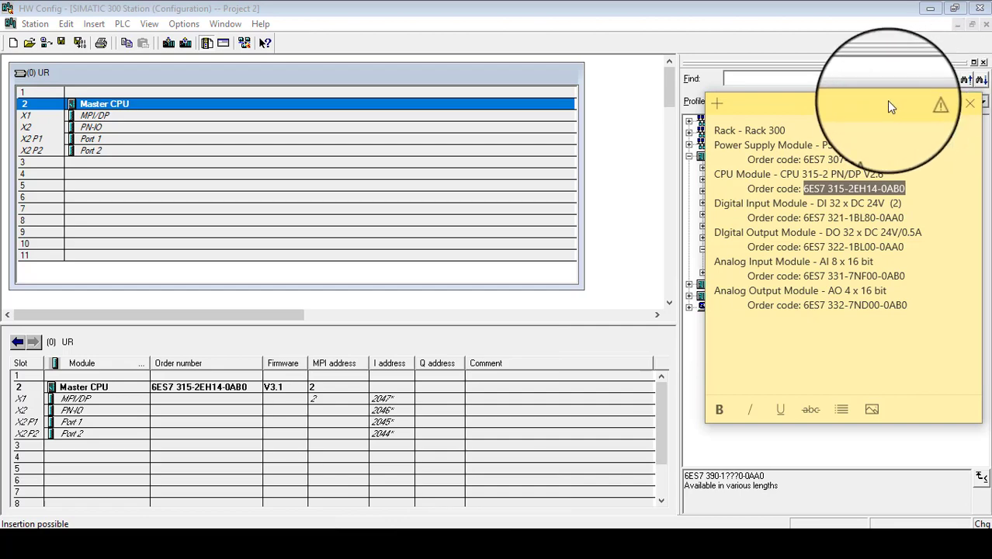
{"action": "left_click_drag", "start_coordinate": [886, 101], "coordinate": [817, 156]}
{"action": "mouse_move", "coordinate": [433, 544]}
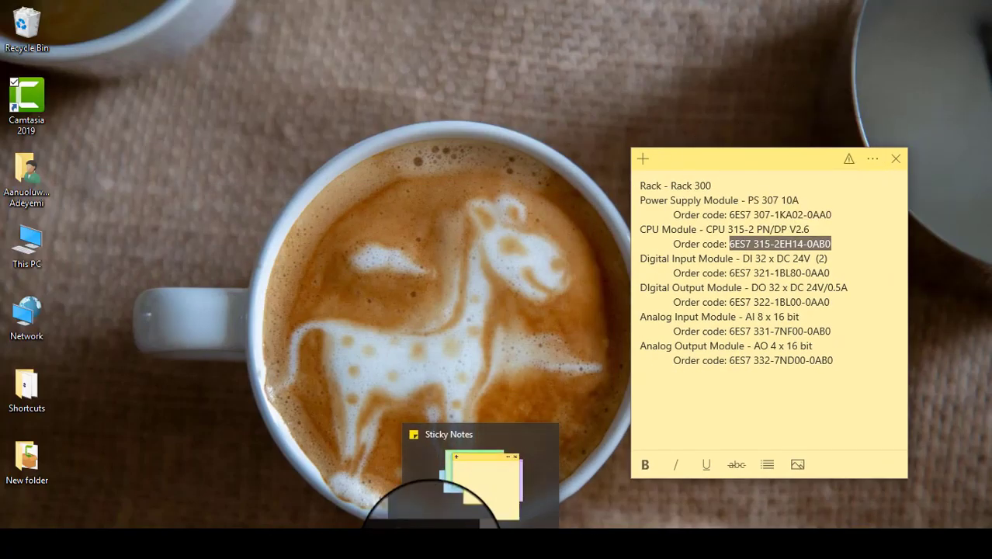
{"action": "mouse_move", "coordinate": [231, 544]}
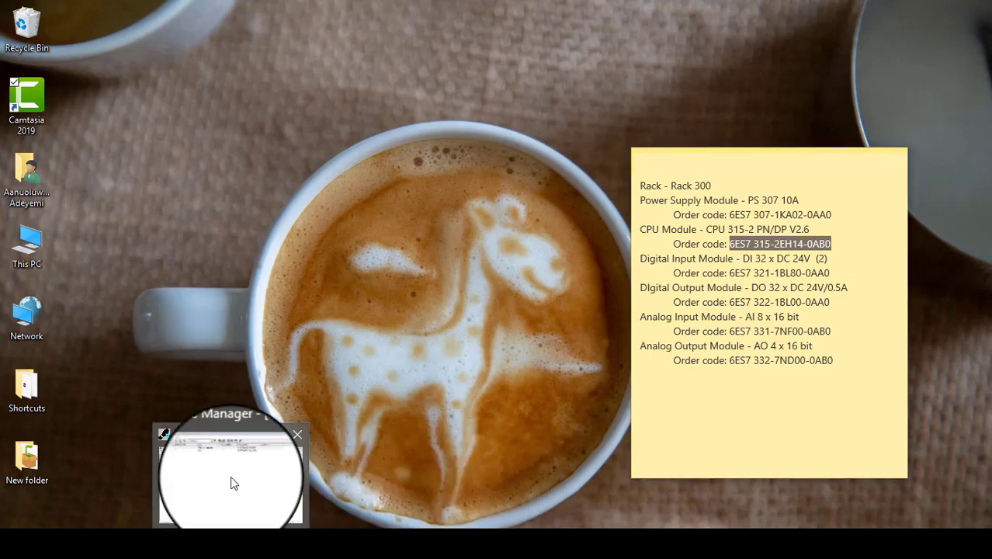
{"action": "left_click", "coordinate": [230, 478]}
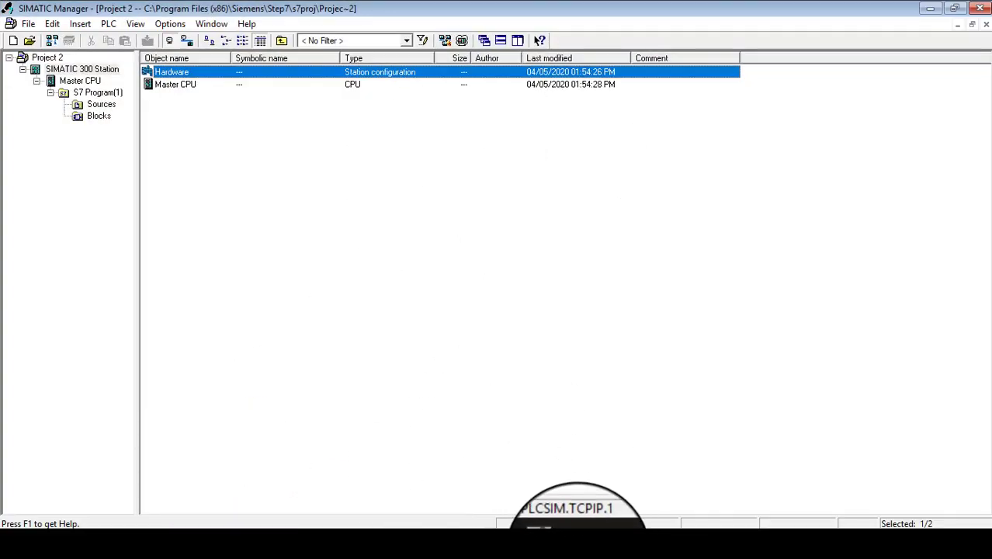
{"action": "left_click", "coordinate": [561, 553]}
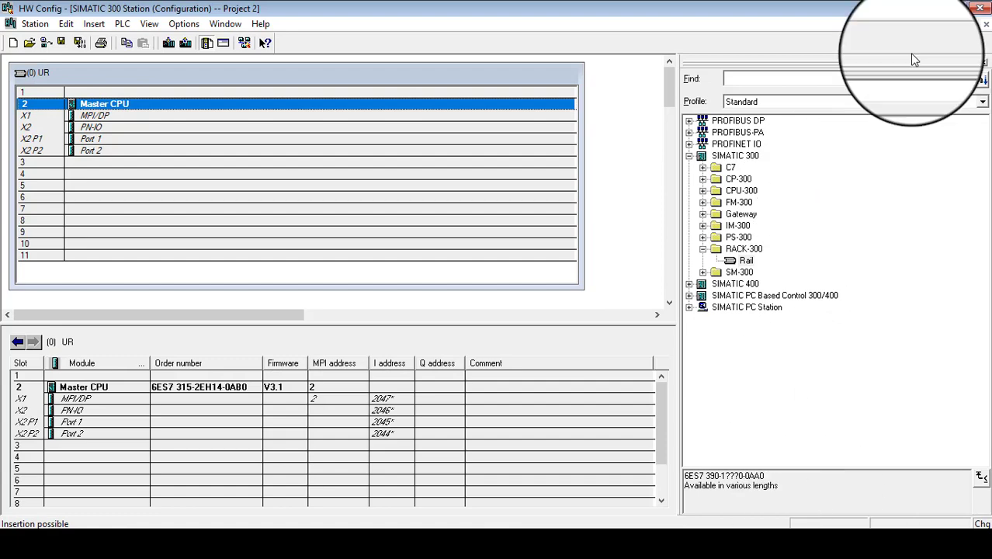
{"action": "left_click", "coordinate": [955, 8]}
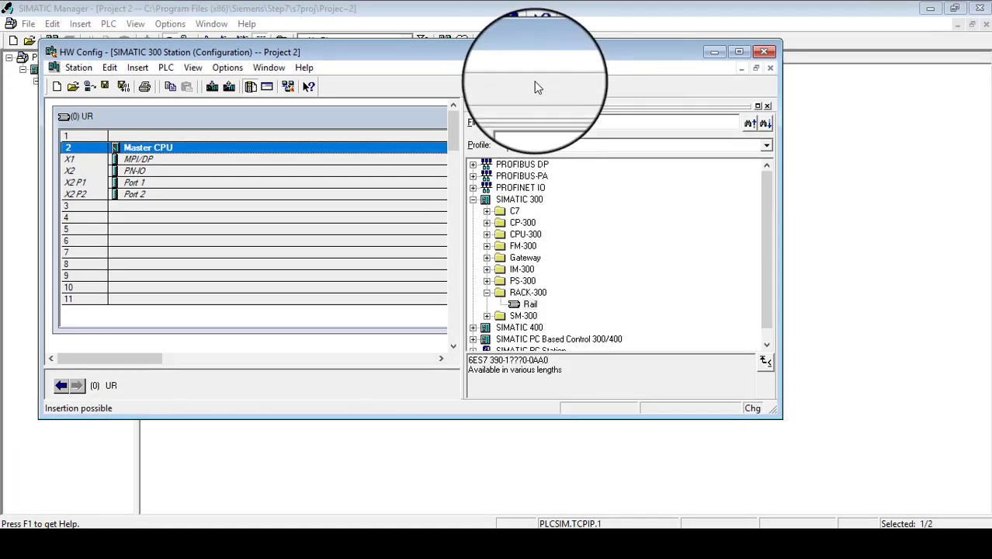
{"action": "left_click_drag", "start_coordinate": [531, 54], "coordinate": [493, 64]}
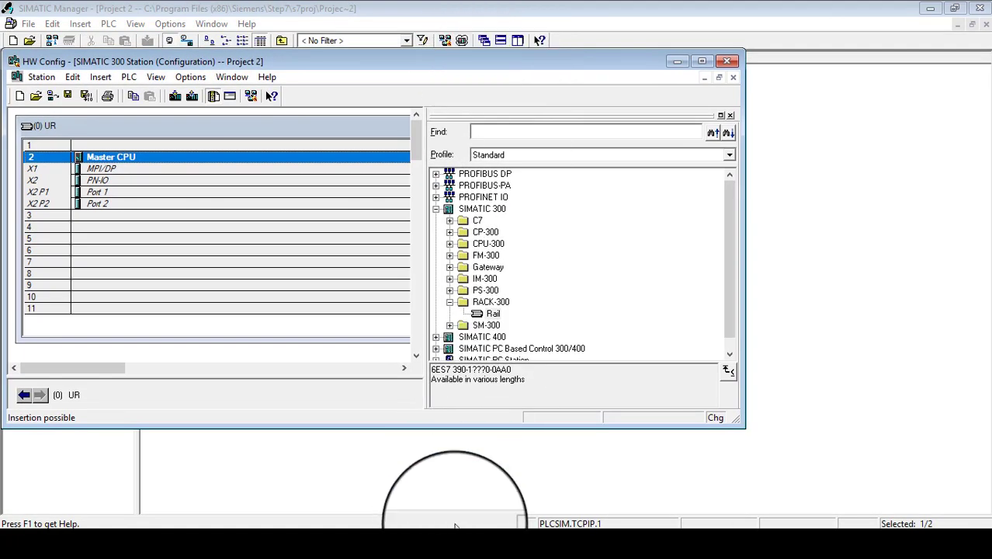
{"action": "left_click", "coordinate": [490, 554]}
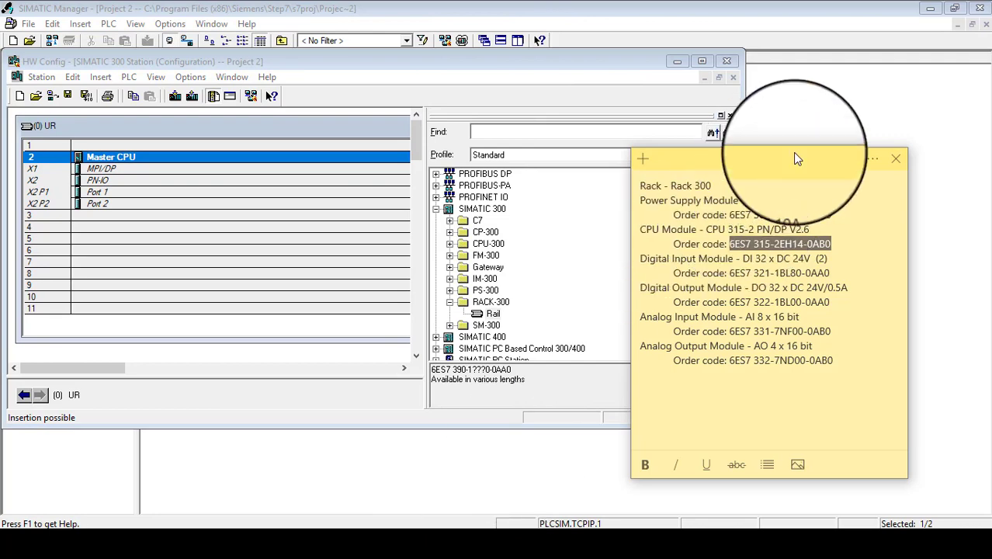
{"action": "left_click_drag", "start_coordinate": [796, 159], "coordinate": [876, 103]}
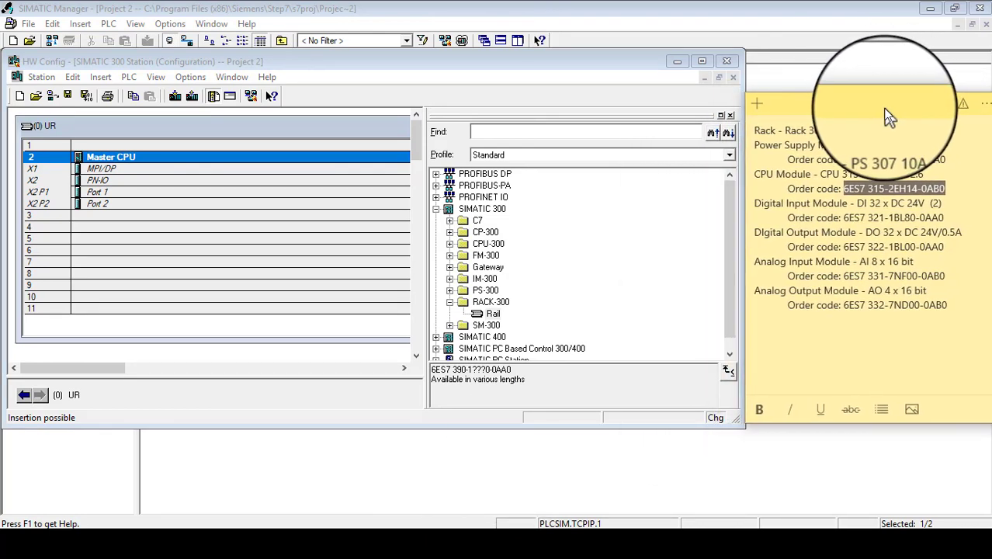
- Insert the PS 307 10A power supply with order code 6ES7 307-1KA02-0AA0 from PS-300 into slot 1 of the rack
{"action": "left_click", "coordinate": [326, 149]}
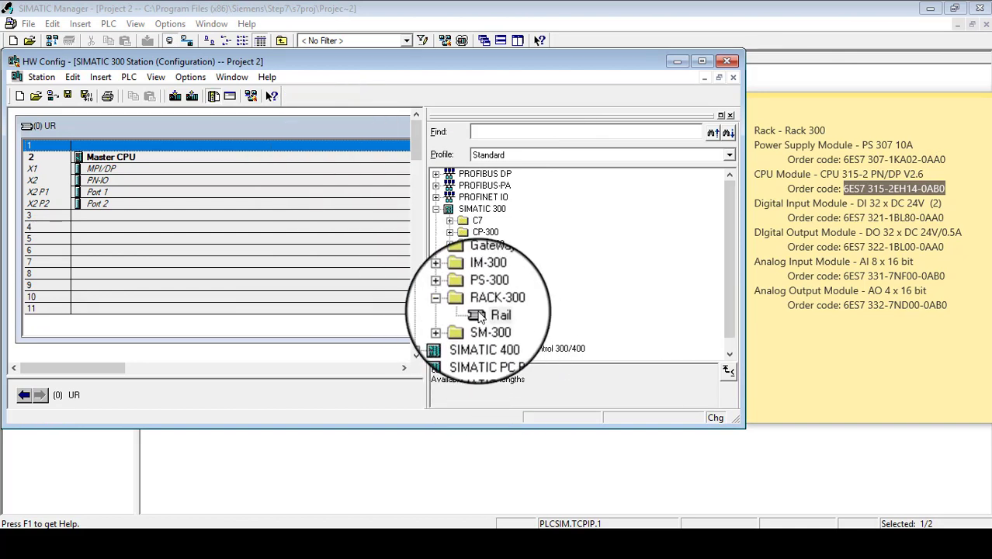
{"action": "left_click", "coordinate": [458, 289]}
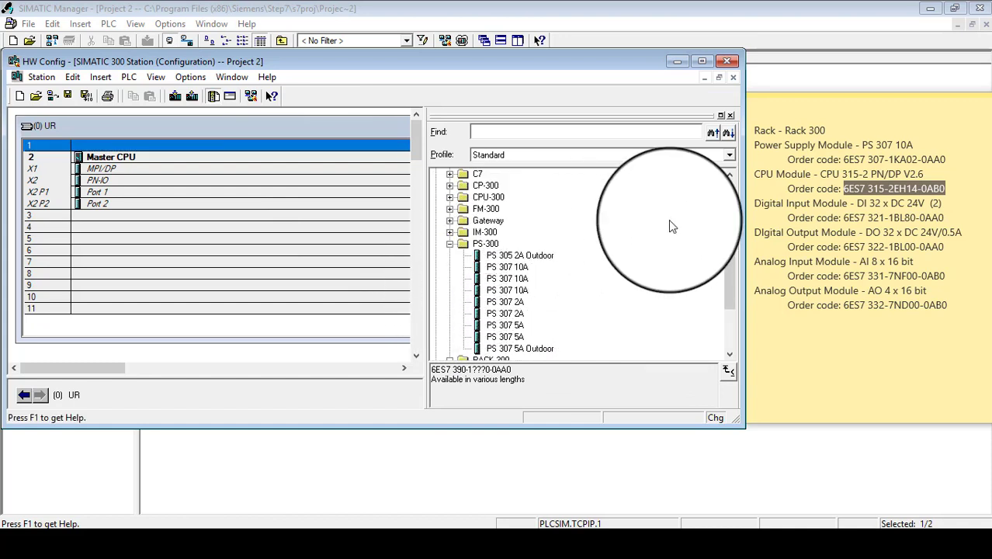
{"action": "left_click_drag", "start_coordinate": [725, 250], "coordinate": [726, 261]}
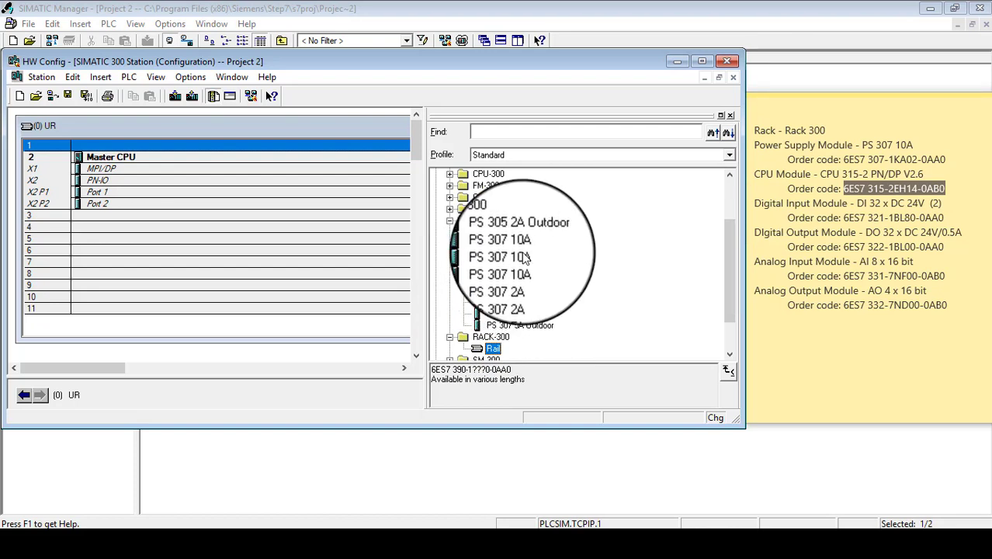
{"action": "left_click", "coordinate": [937, 158]}
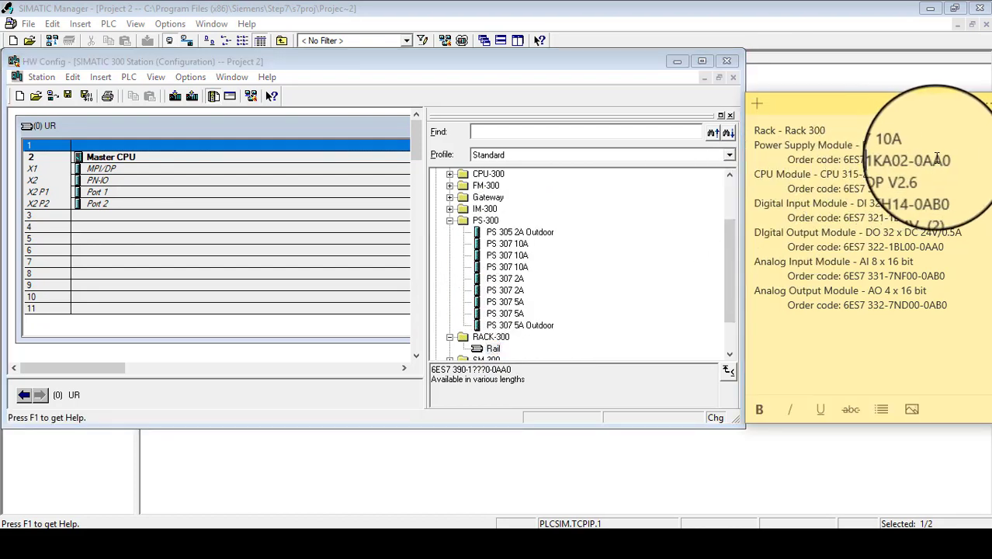
{"action": "left_click", "coordinate": [513, 244]}
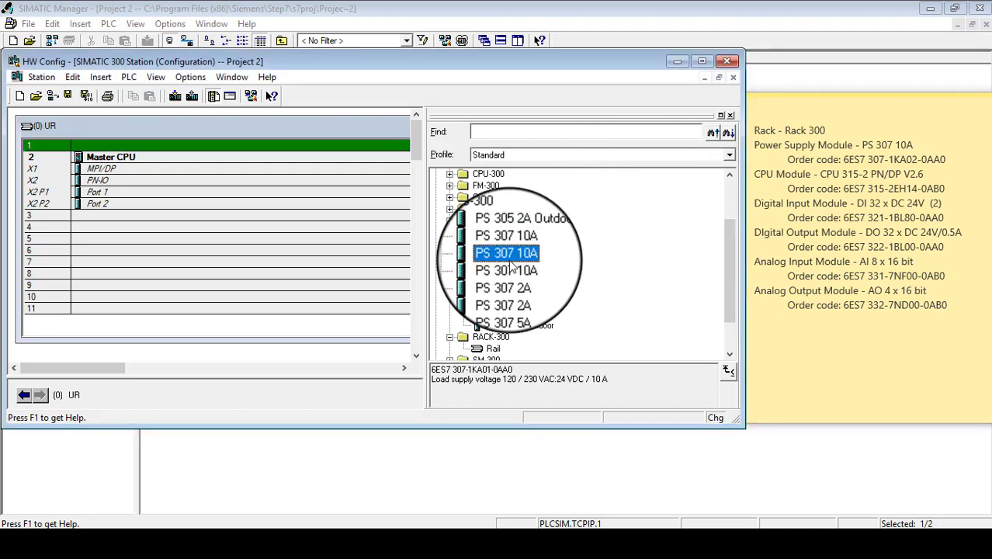
{"action": "left_click", "coordinate": [510, 269]}
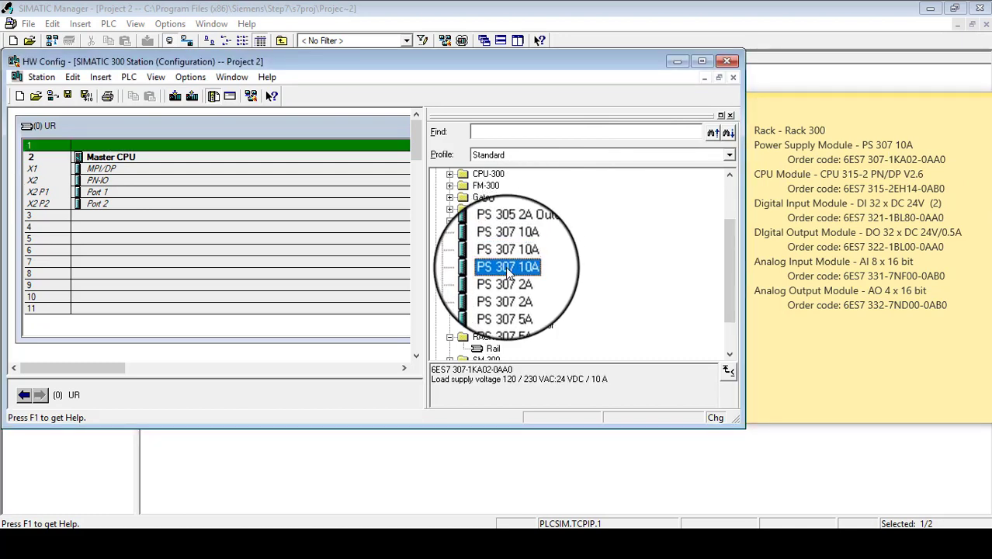
{"action": "left_click_drag", "start_coordinate": [505, 266], "coordinate": [206, 151]}
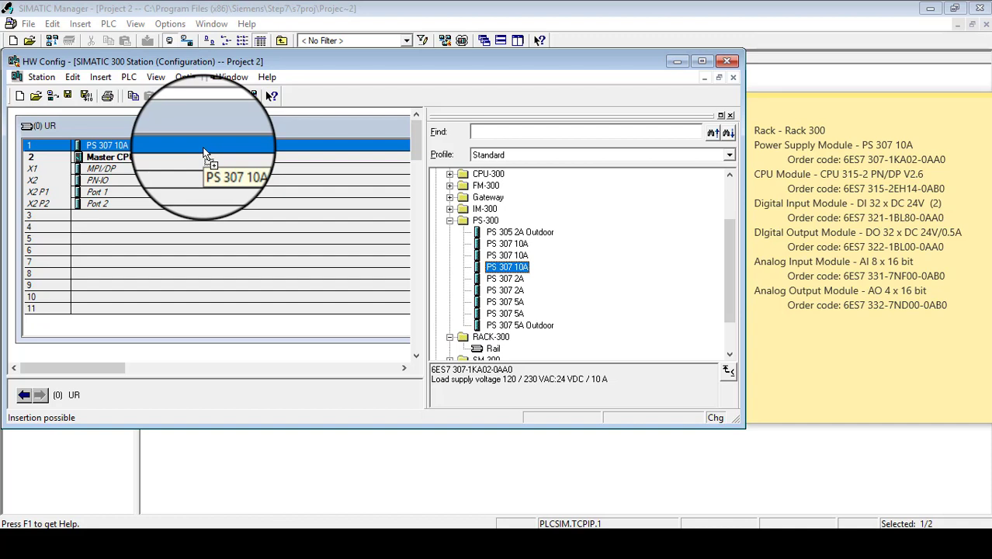
{"action": "left_click_drag", "start_coordinate": [204, 152], "coordinate": [204, 151]}
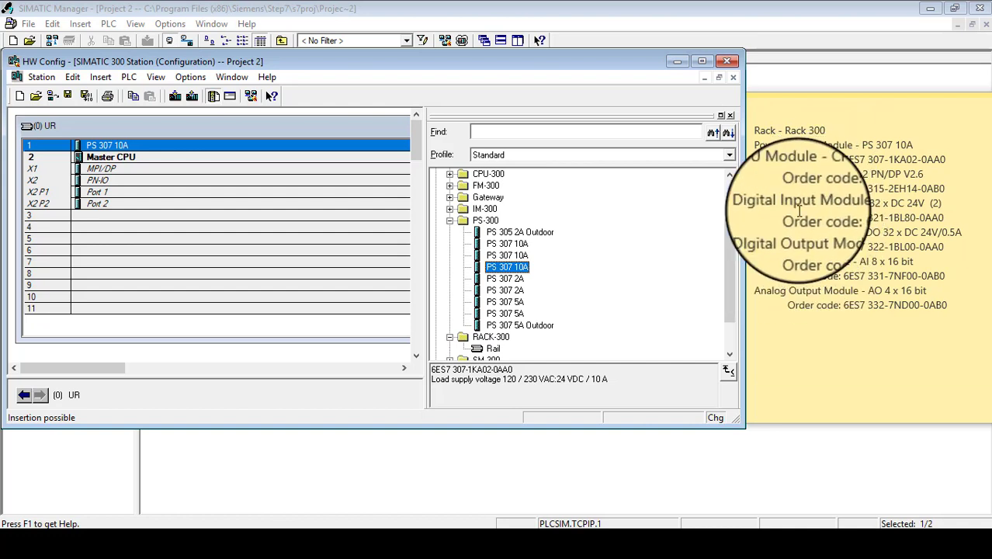
- Highlight the digital and analog I/O modules in the hardware note, and examine the free rack slots from slot 3 onward
{"action": "left_click", "coordinate": [777, 207]}
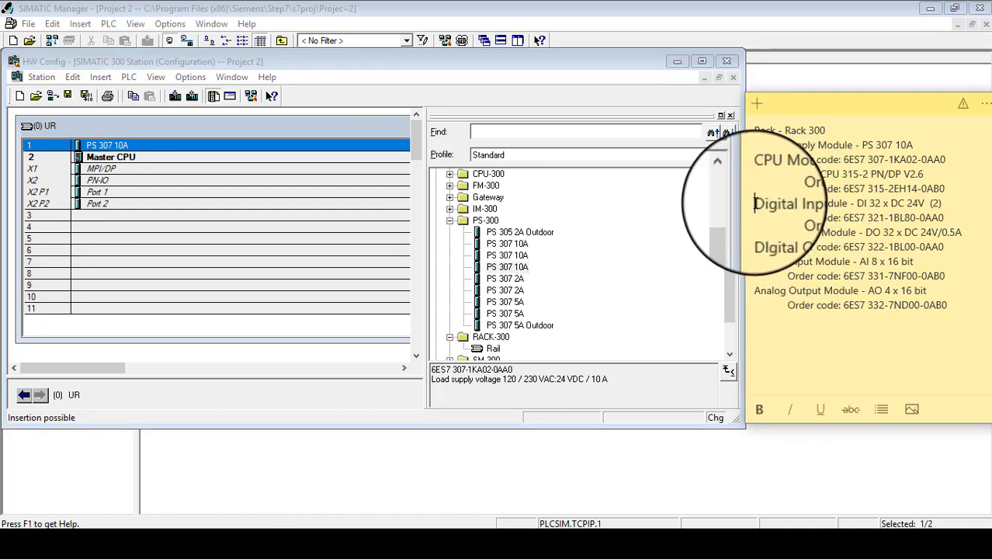
{"action": "left_click_drag", "start_coordinate": [757, 204], "coordinate": [885, 310]}
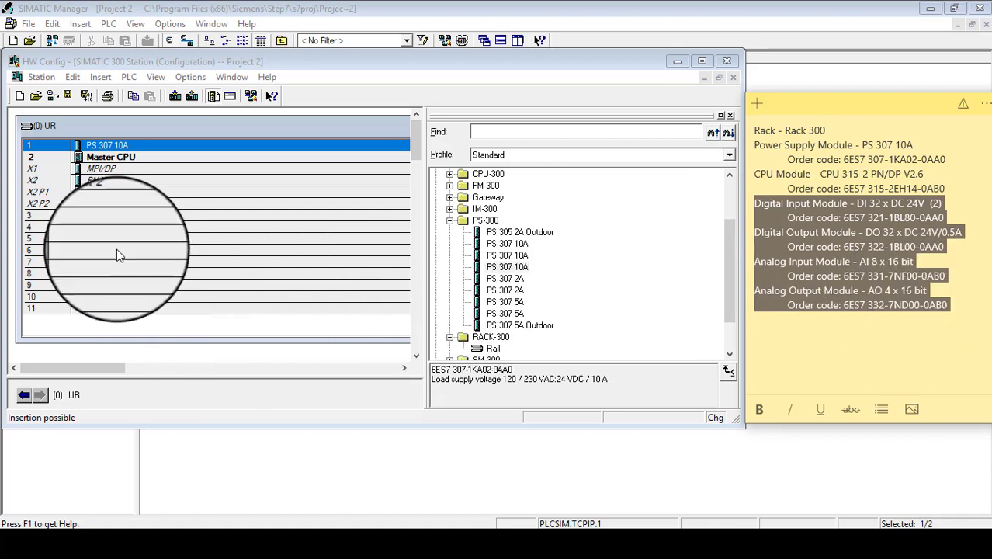
{"action": "left_click", "coordinate": [105, 231]}
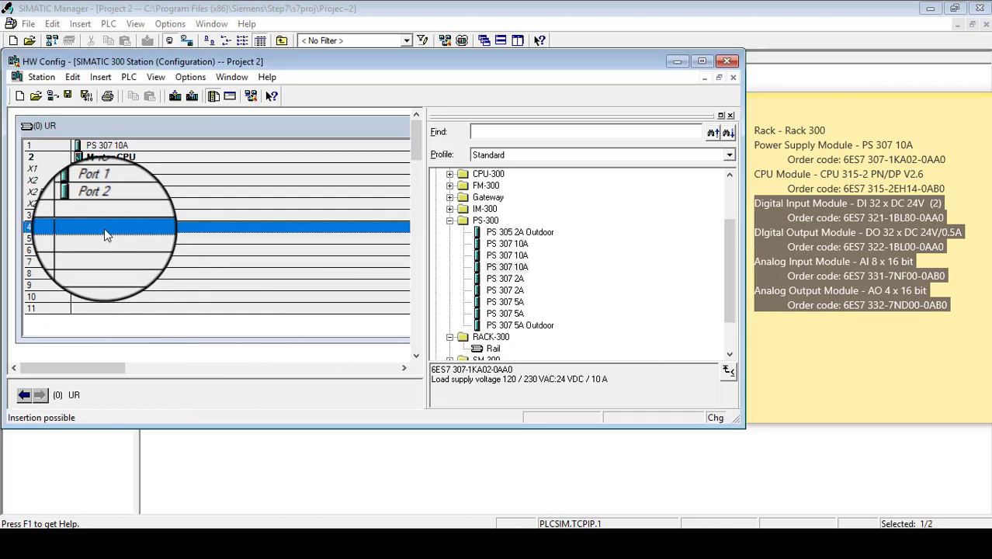
{"action": "left_click_drag", "start_coordinate": [104, 230], "coordinate": [103, 239]}
{"action": "left_click", "coordinate": [100, 218]}
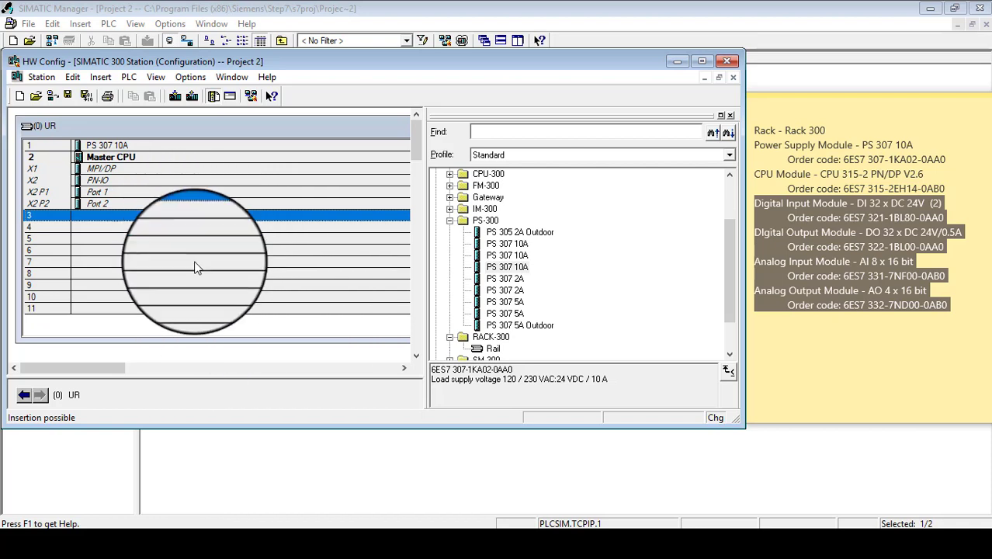
- Maximize the HW Config window and insert a second Rail from RACK-300 in the free area beside the existing rack
{"action": "left_click", "coordinate": [702, 61]}
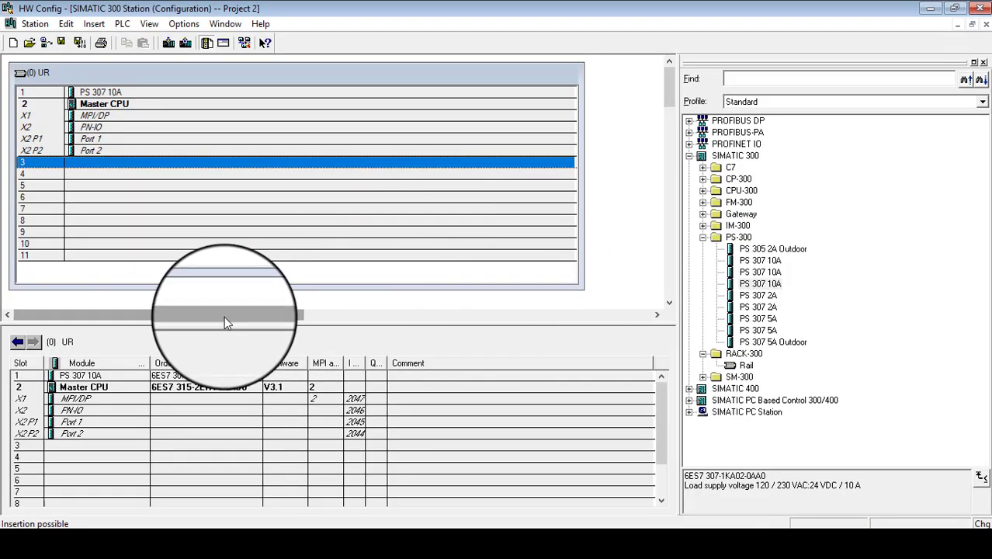
{"action": "left_click_drag", "start_coordinate": [224, 316], "coordinate": [389, 309]}
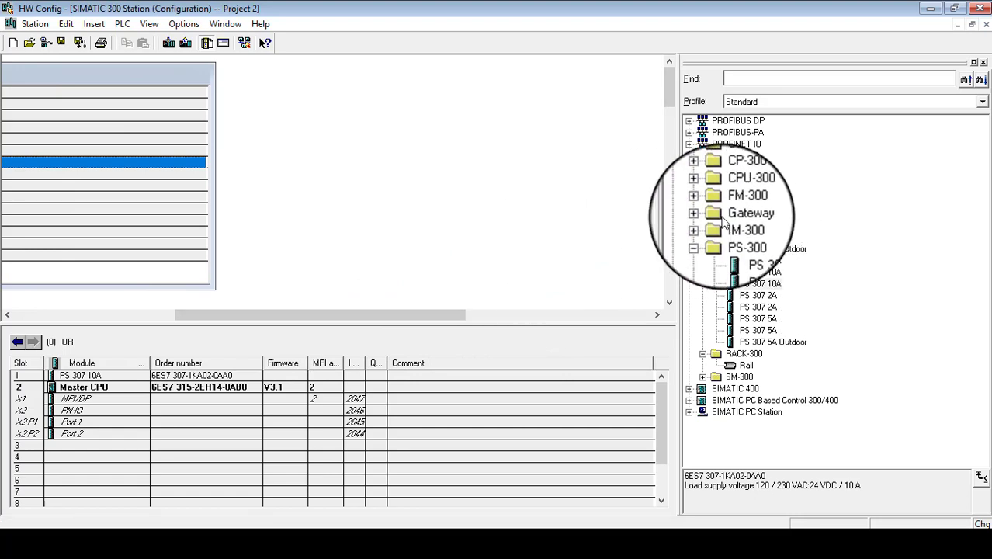
{"action": "left_click_drag", "start_coordinate": [737, 367], "coordinate": [392, 134]}
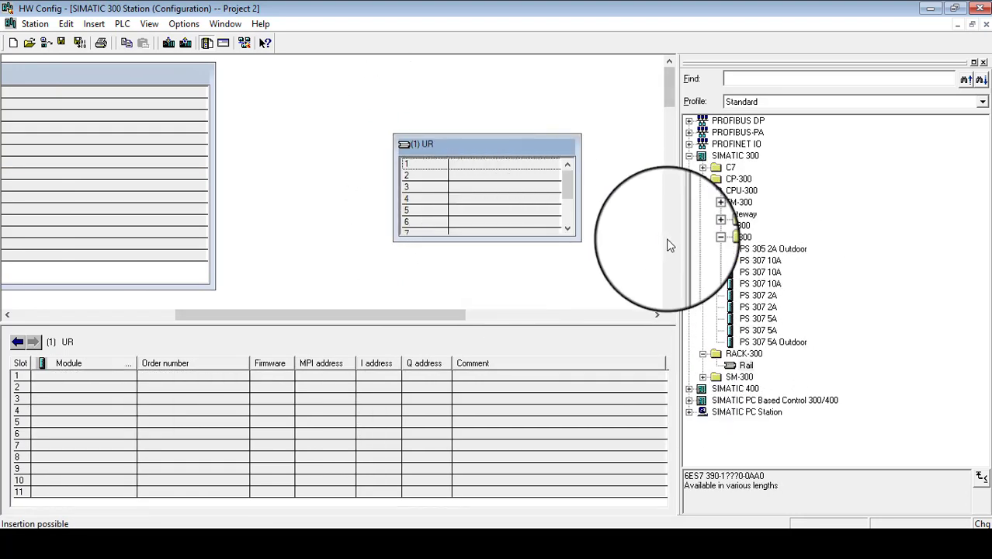
- Insert the IM 360 interface module with order code 6ES7 360-3AA01-0AA0 from IM-300 into slot 3 of rack 0
{"action": "left_click", "coordinate": [703, 225]}
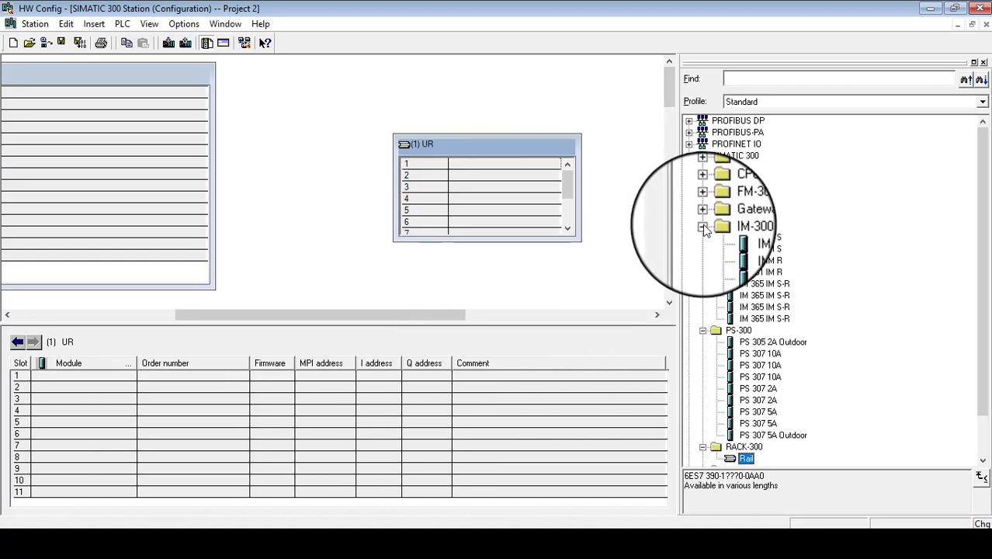
{"action": "left_click_drag", "start_coordinate": [442, 321], "coordinate": [206, 323]}
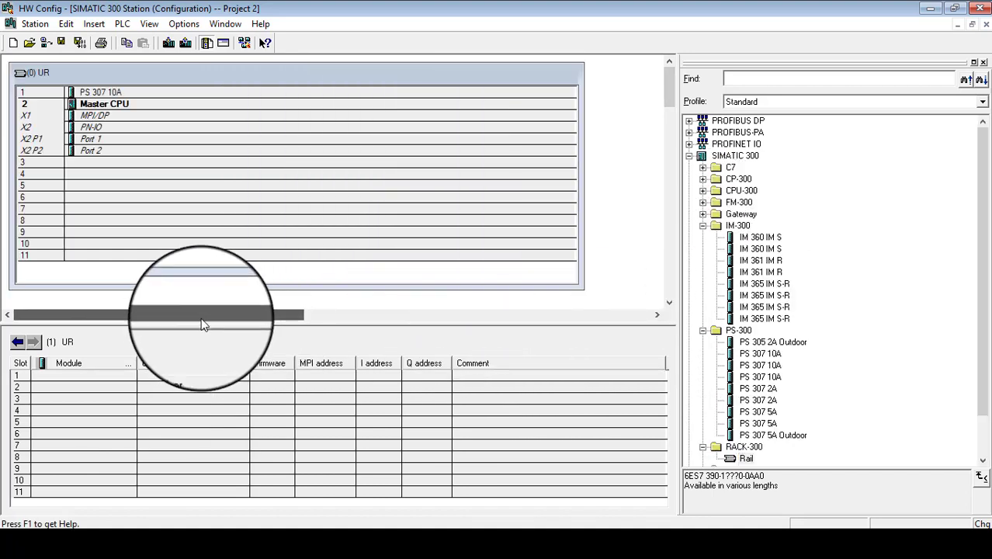
{"action": "left_click", "coordinate": [761, 270]}
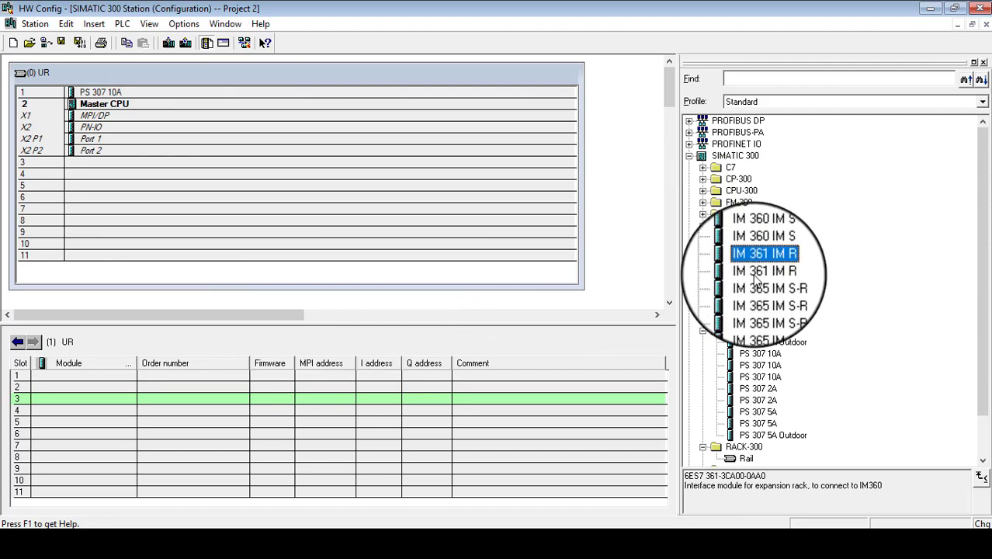
{"action": "left_click", "coordinate": [760, 252]}
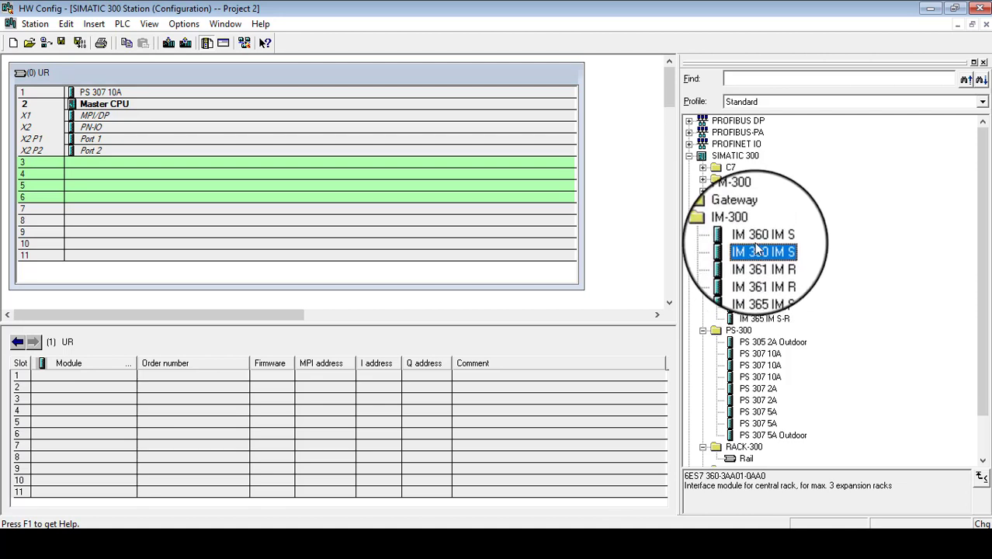
{"action": "left_click", "coordinate": [757, 240]}
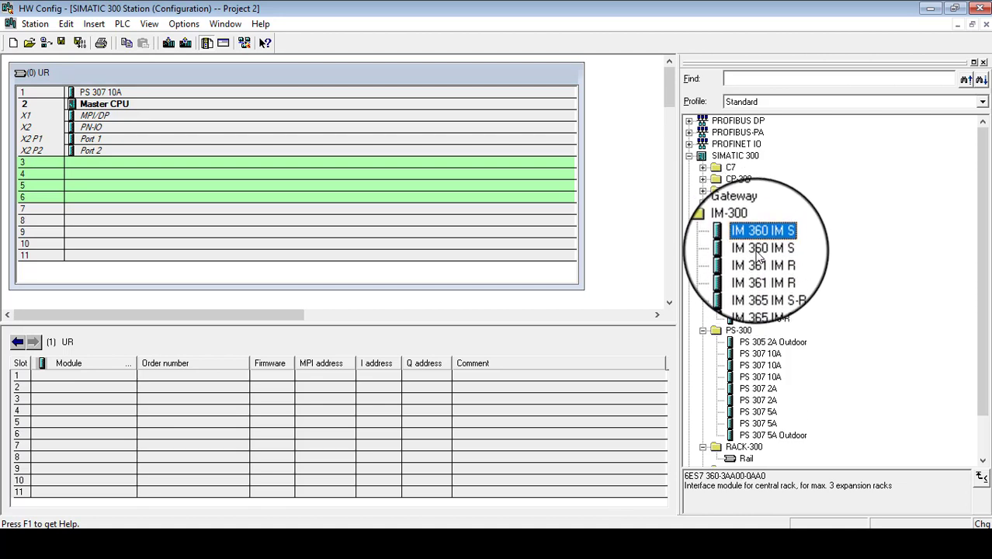
{"action": "left_click_drag", "start_coordinate": [760, 248], "coordinate": [142, 163]}
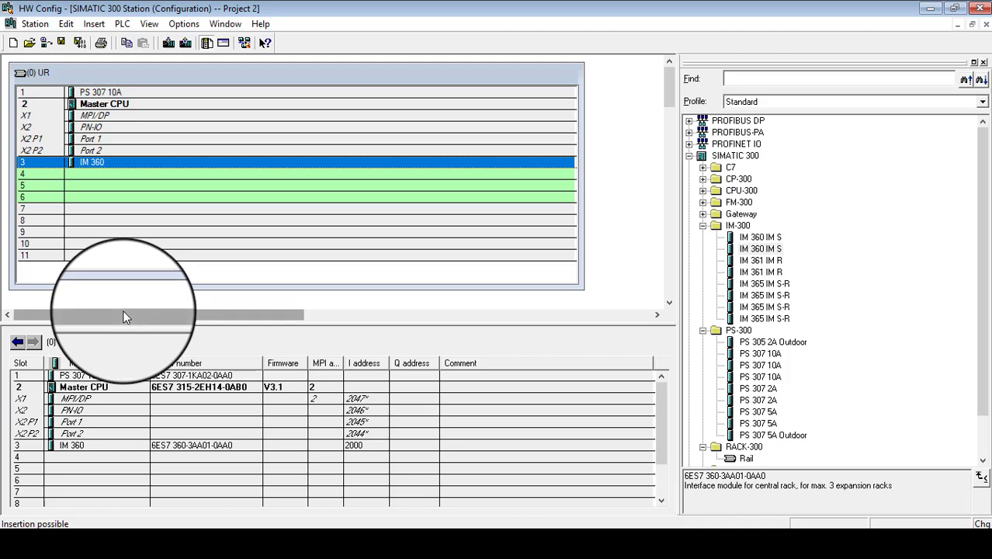
- Insert the IM 361 interface module with order code 6ES7 361-3CA00-0AA0 from IM-300 into slot 3 of expansion rack 1
{"action": "left_click_drag", "start_coordinate": [124, 316], "coordinate": [395, 318]}
{"action": "mouse_move", "coordinate": [765, 254]}
{"action": "left_mouse_down"}
{"action": "mouse_move", "coordinate": [326, 161]}
{"action": "mouse_move", "coordinate": [234, 169]}
{"action": "mouse_move", "coordinate": [748, 227]}
{"action": "mouse_move", "coordinate": [786, 242]}
{"action": "mouse_move", "coordinate": [780, 253]}
{"action": "left_mouse_up"}
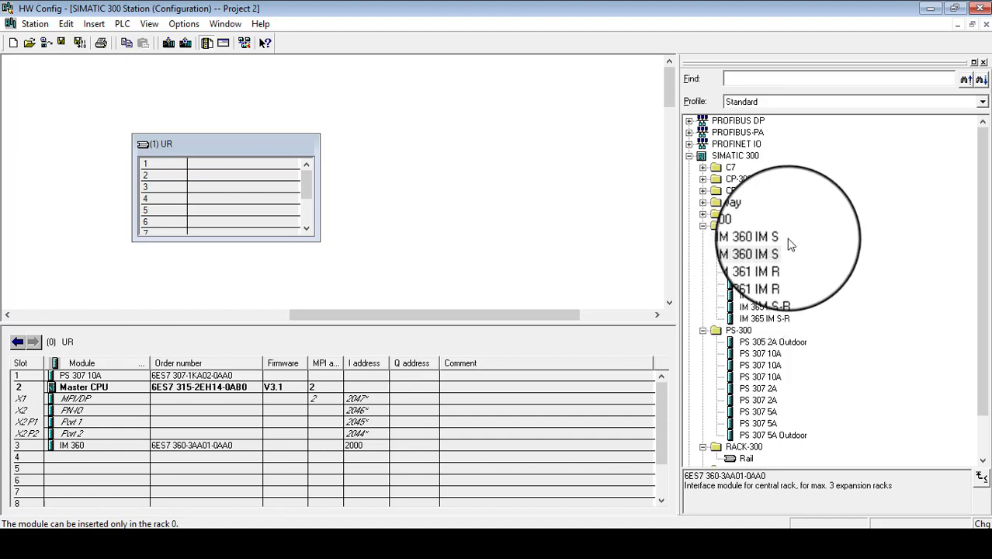
{"action": "left_click_drag", "start_coordinate": [784, 252], "coordinate": [22, 271]}
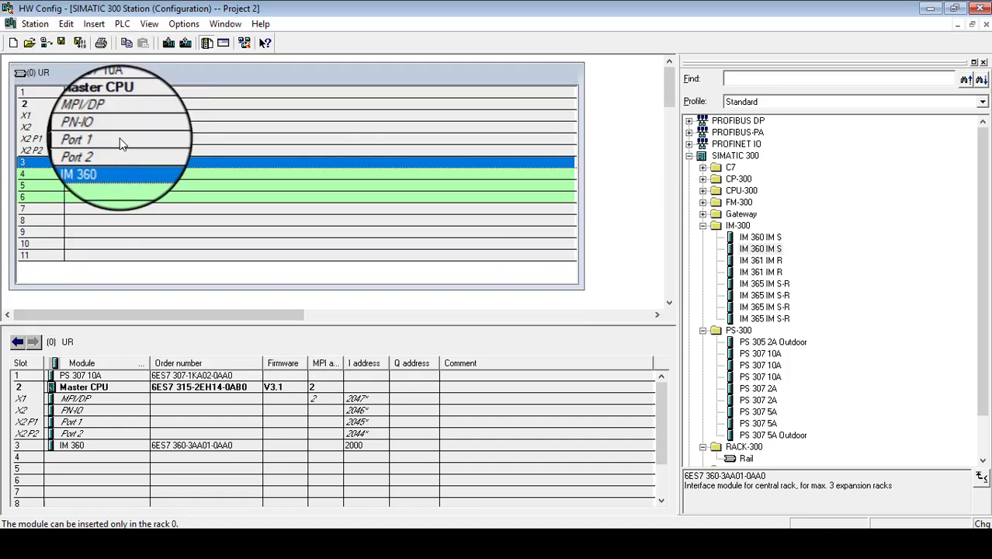
{"action": "left_click_drag", "start_coordinate": [145, 315], "coordinate": [402, 309]}
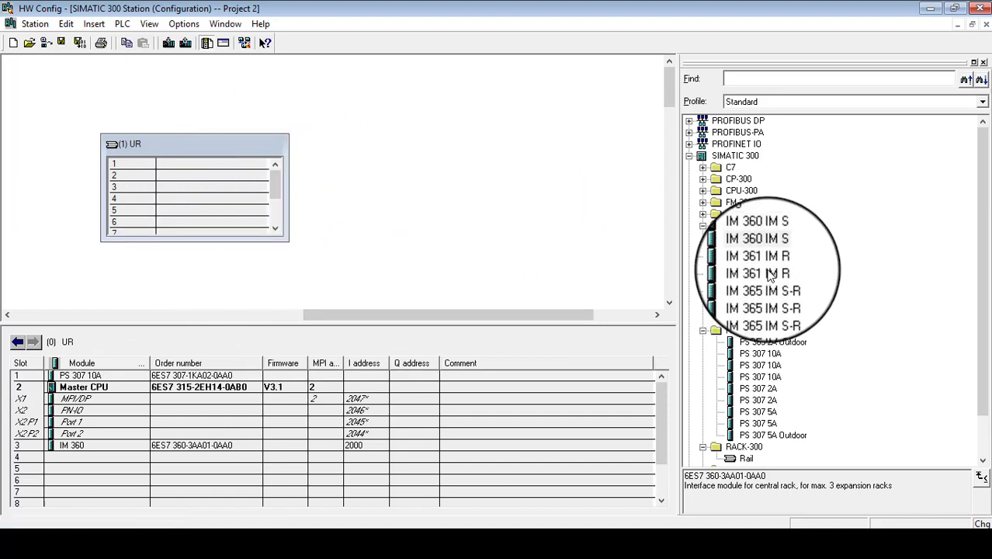
{"action": "left_click_drag", "start_coordinate": [759, 260], "coordinate": [194, 187]}
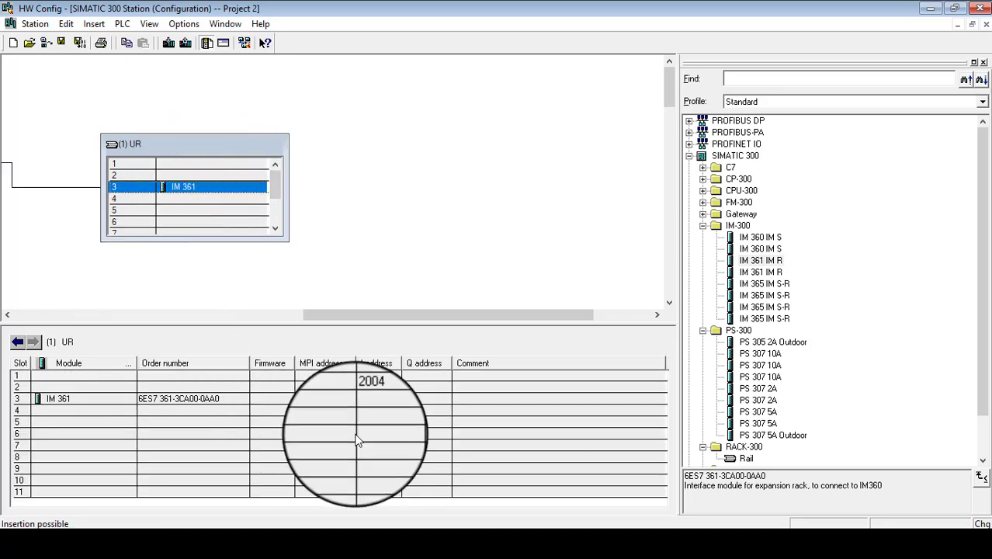
- Examine the link between the two racks and the catalog descriptions of the IM 365, IM 360 and IM 361 modules
{"action": "left_click_drag", "start_coordinate": [339, 314], "coordinate": [194, 313]}
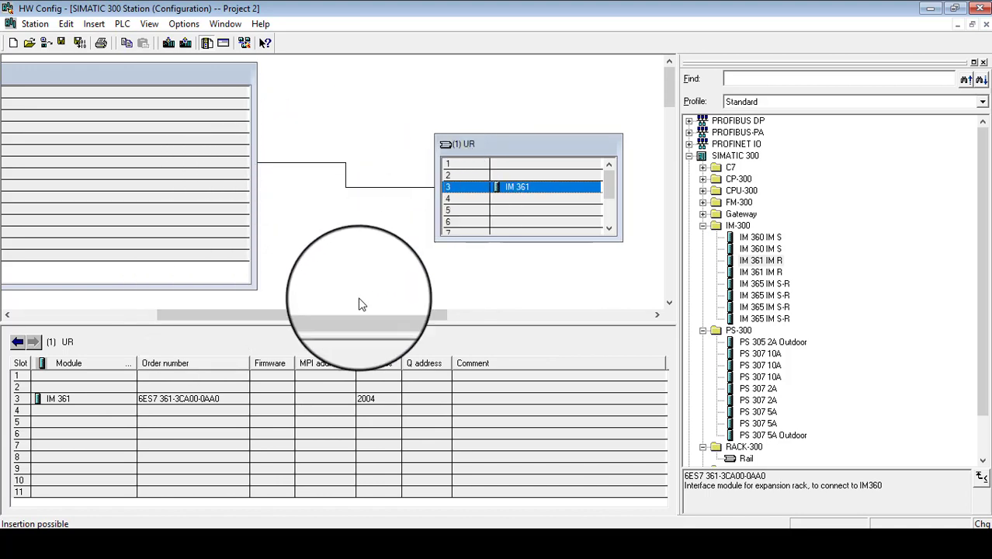
{"action": "left_click_drag", "start_coordinate": [357, 315], "coordinate": [469, 281]}
{"action": "left_click", "coordinate": [759, 308]}
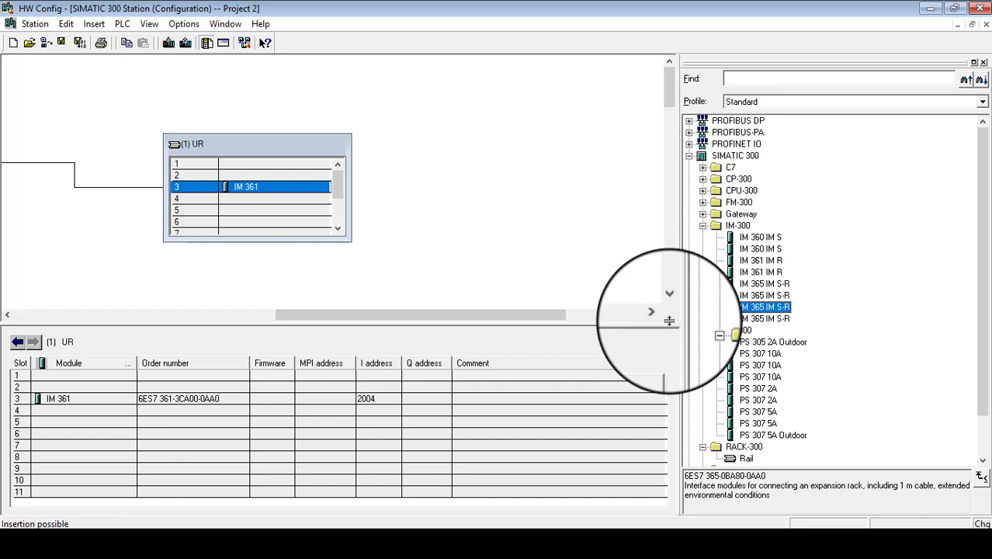
{"action": "left_click", "coordinate": [771, 249]}
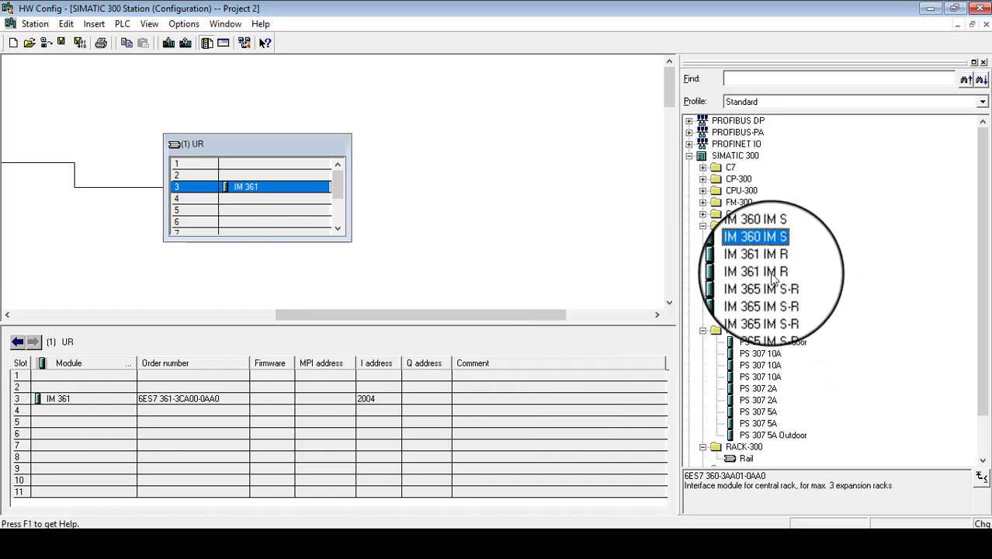
{"action": "left_click_drag", "start_coordinate": [481, 314], "coordinate": [127, 323]}
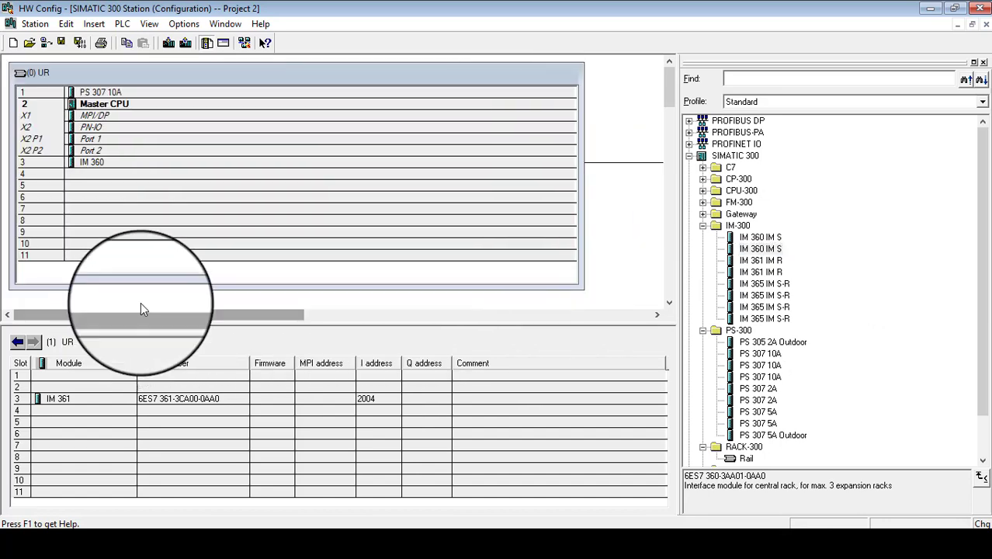
{"action": "left_click", "coordinate": [761, 272]}
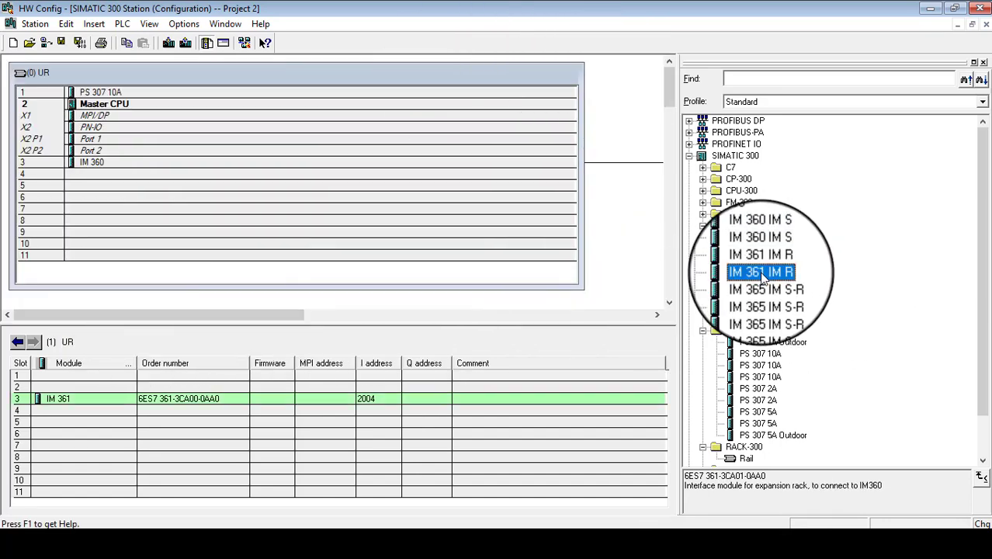
- Enlarge the rack 1 window to show all 11 slots and select its IM 361 in slot 3
{"action": "left_click_drag", "start_coordinate": [281, 317], "coordinate": [531, 343]}
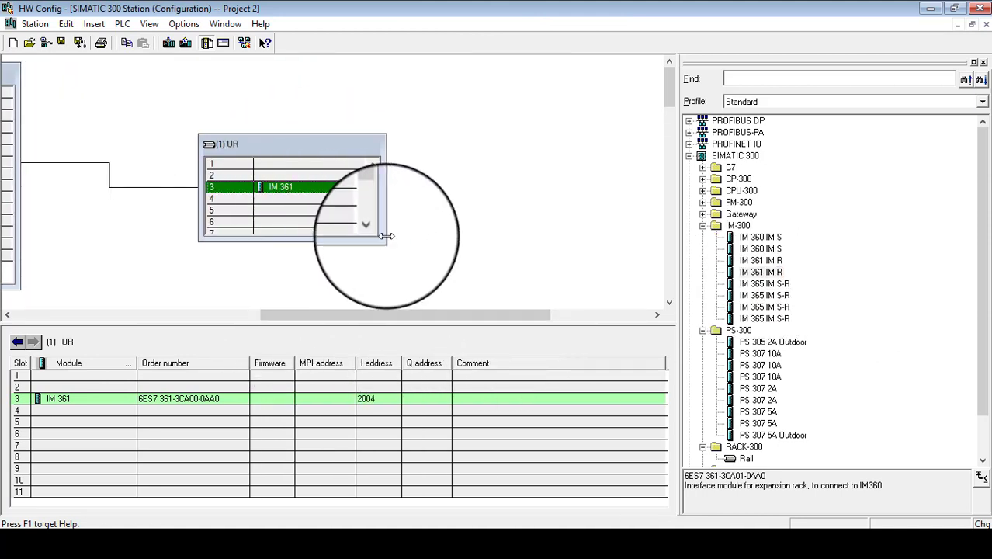
{"action": "left_click_drag", "start_coordinate": [386, 240], "coordinate": [427, 270]}
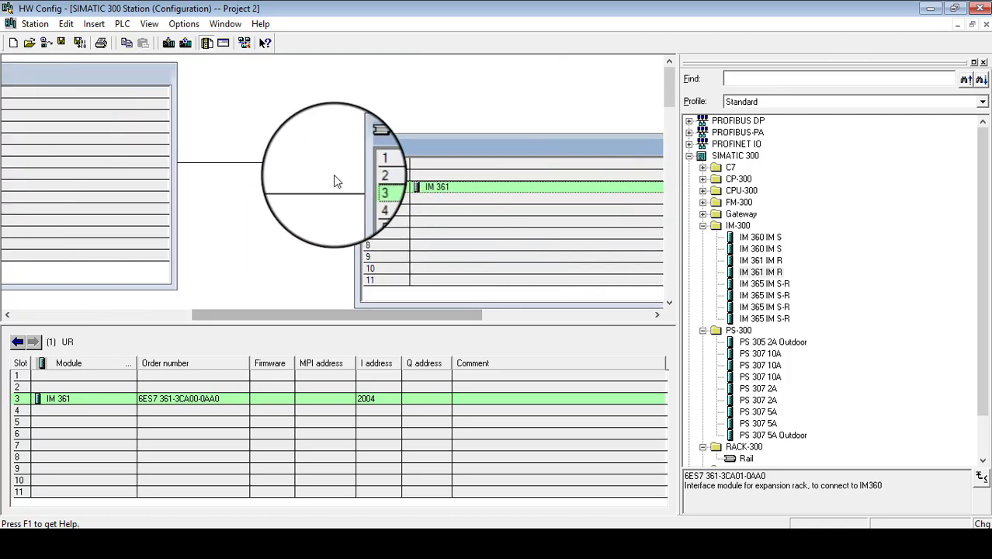
{"action": "left_click", "coordinate": [389, 190]}
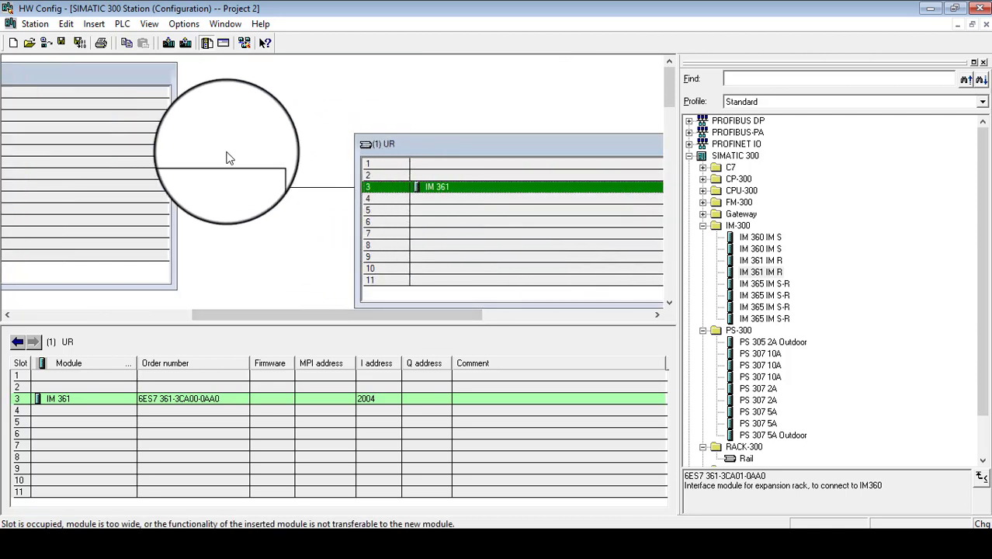
- View the properties of the IM 360 in slot 3 of rack 0 and close them
{"action": "left_click_drag", "start_coordinate": [384, 326], "coordinate": [200, 313]}
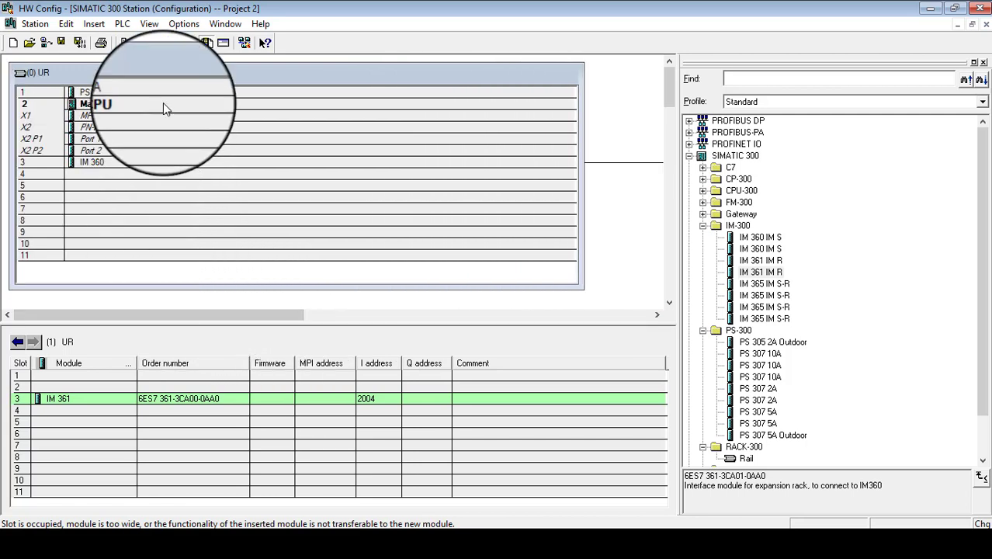
{"action": "left_click", "coordinate": [159, 165]}
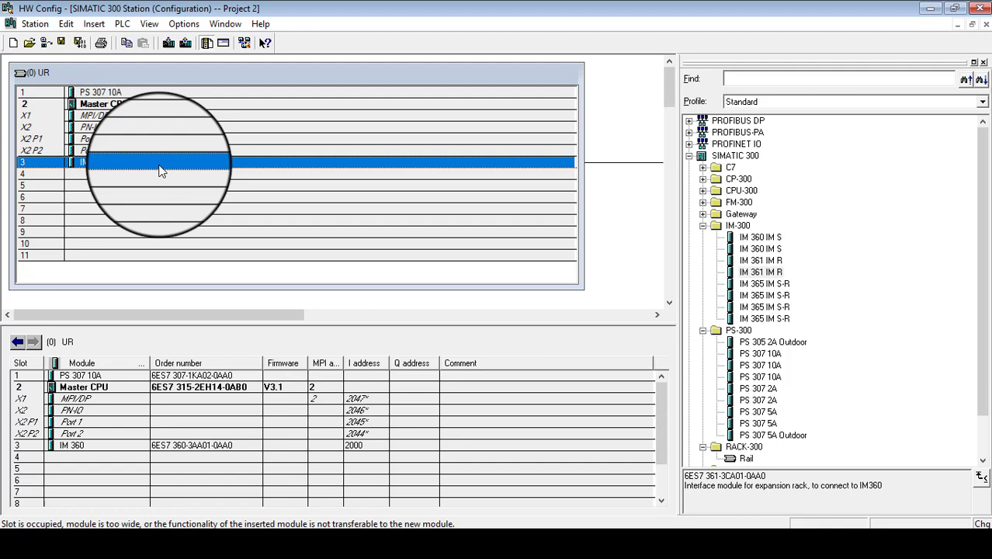
{"action": "right_click", "coordinate": [161, 171]}
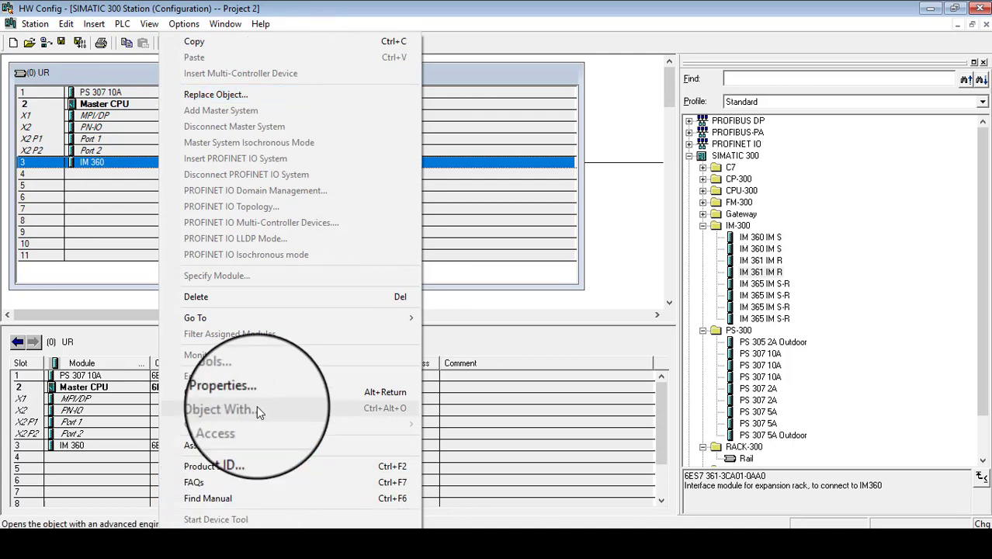
{"action": "left_click", "coordinate": [233, 392]}
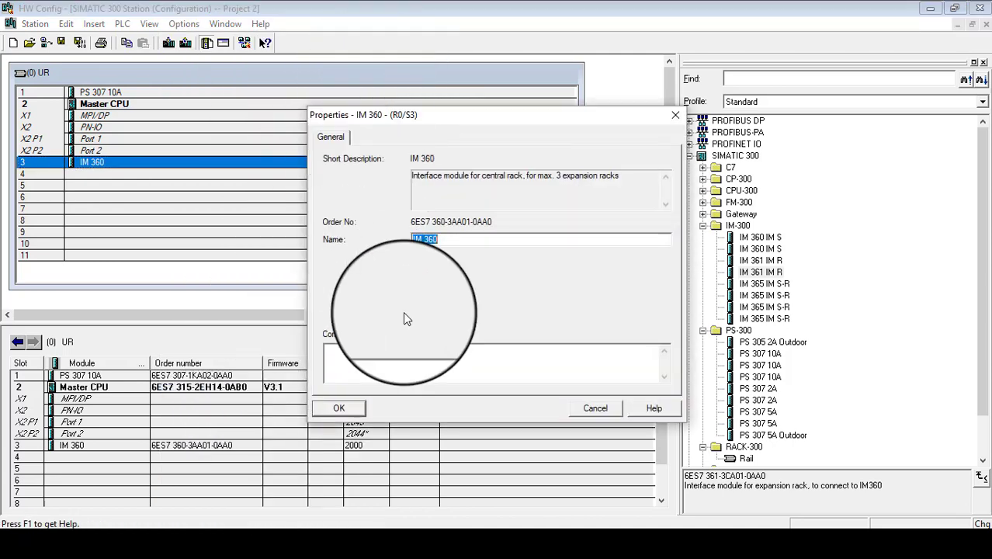
{"action": "left_click", "coordinate": [676, 117]}
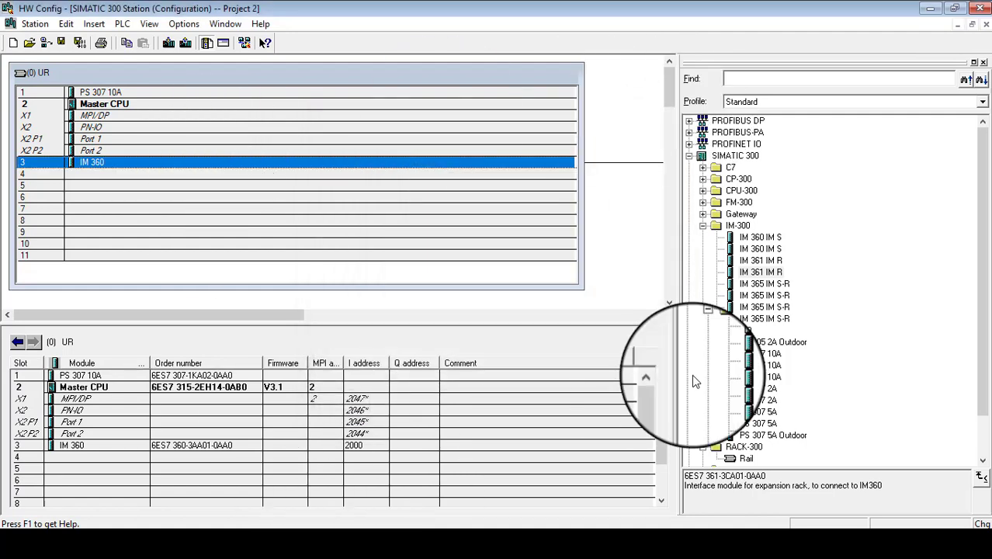
- Restore HW Config beside the hardware note, select slot 4 of rack 0, and collapse the other module folders to expand SM-300
{"action": "left_click", "coordinate": [954, 8]}
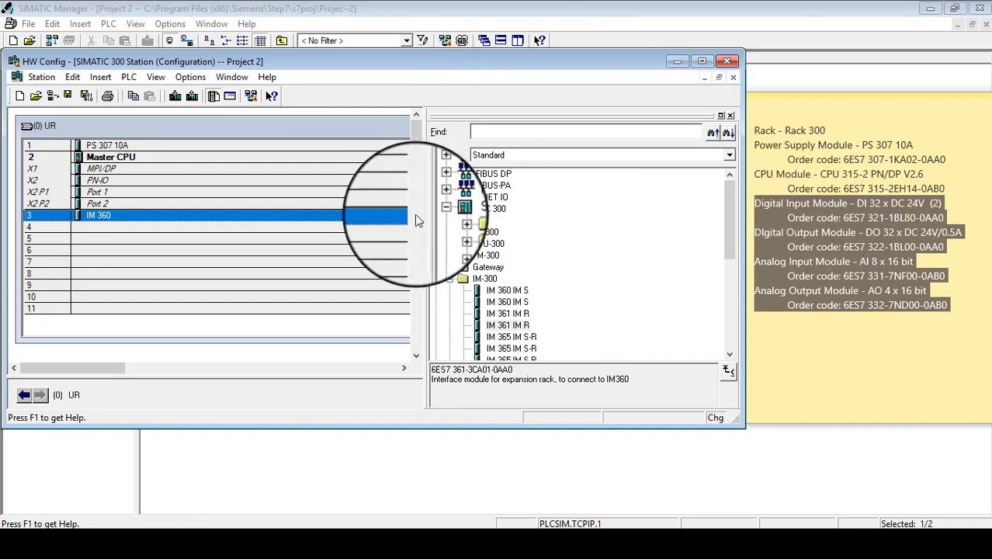
{"action": "left_click", "coordinate": [80, 227]}
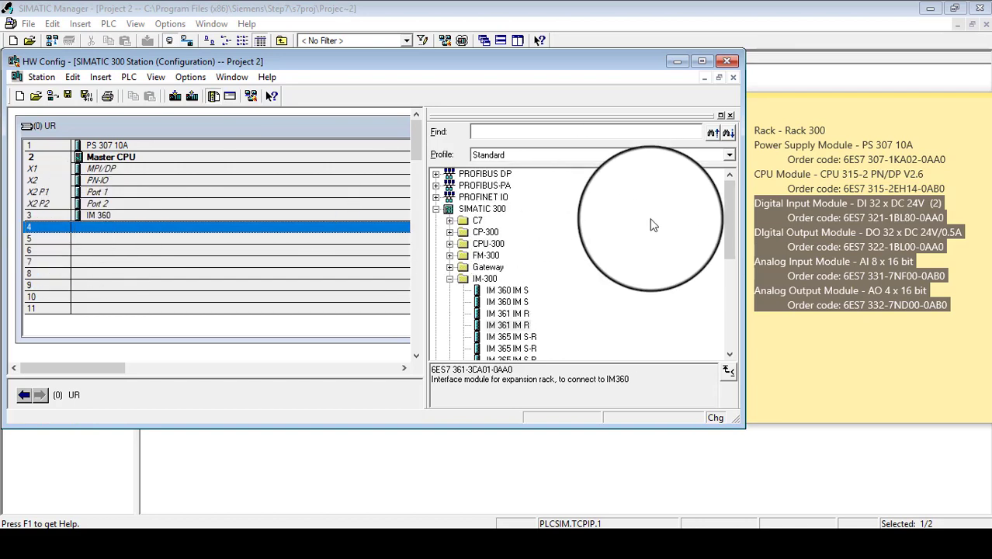
{"action": "scroll", "coordinate": [729, 213], "scroll_direction": "down", "scroll_amount": 1}
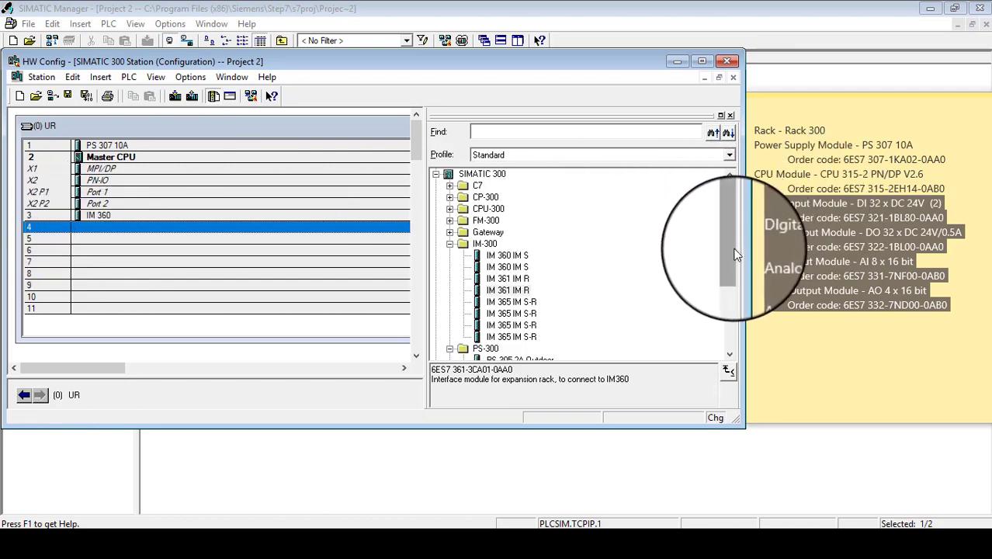
{"action": "left_click", "coordinate": [449, 244]}
{"action": "left_click", "coordinate": [448, 260]}
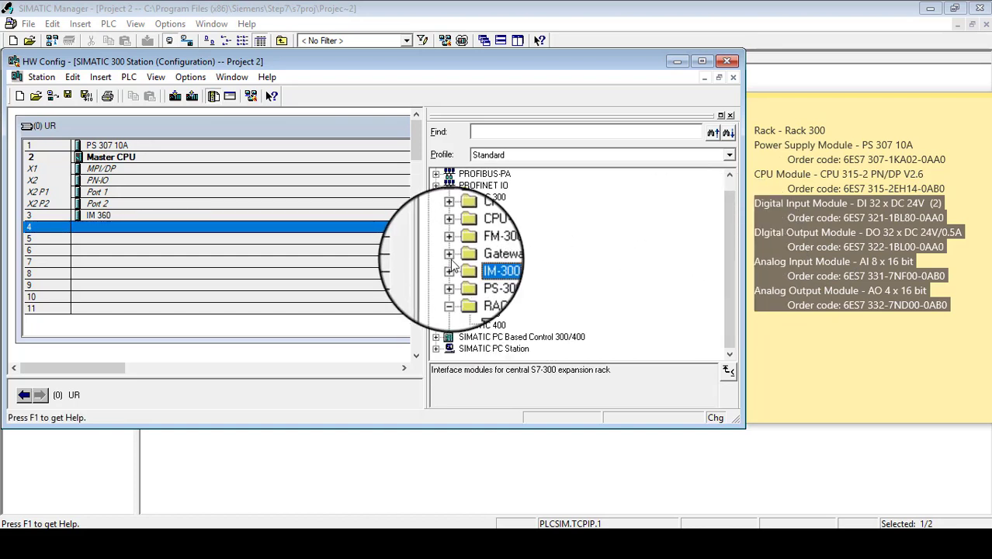
{"action": "left_click", "coordinate": [450, 284]}
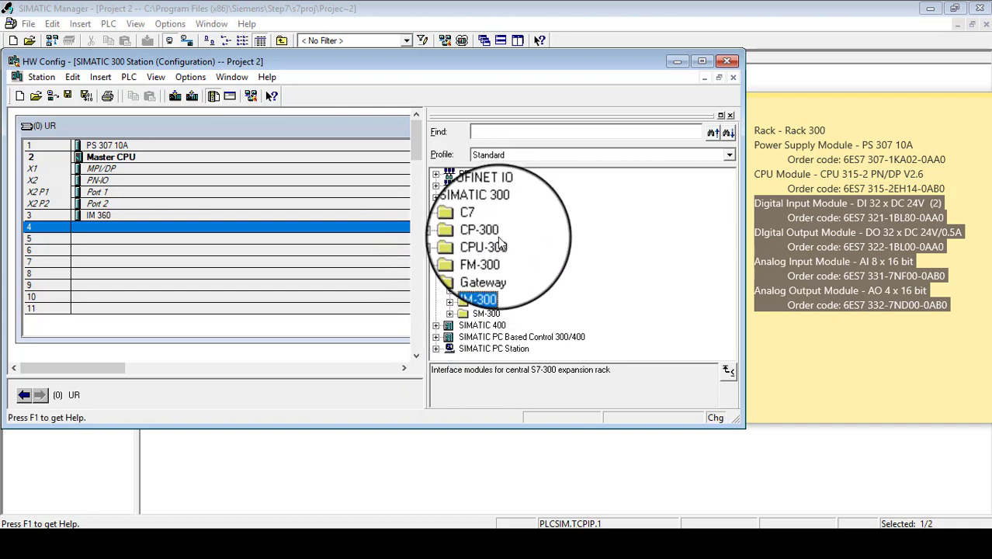
{"action": "left_click", "coordinate": [450, 313]}
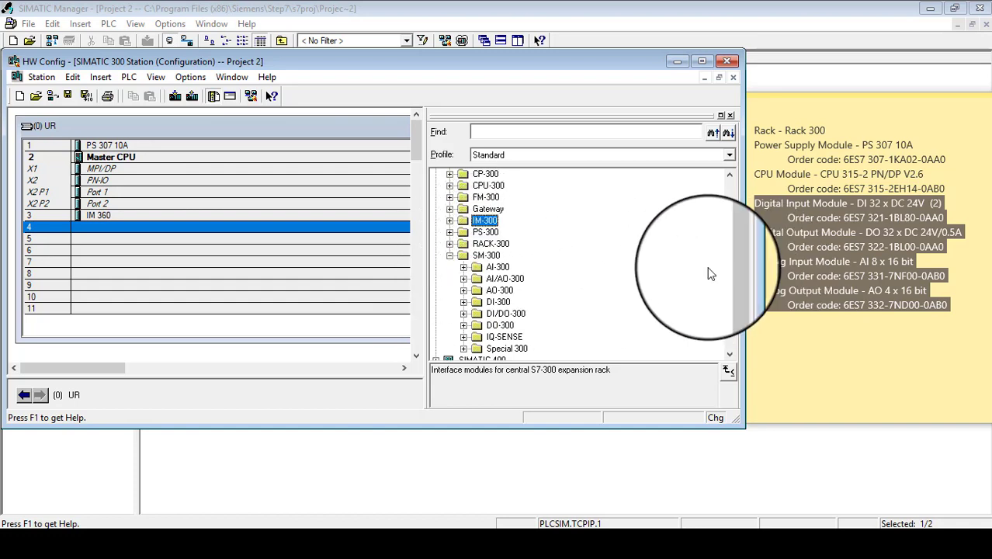
- Insert two SM 321 DI32xDC24V digital input modules, order number 6ES7 321-1BL00-0AA0, into slots 4 and 5 of rack 0
{"action": "left_click", "coordinate": [463, 301]}
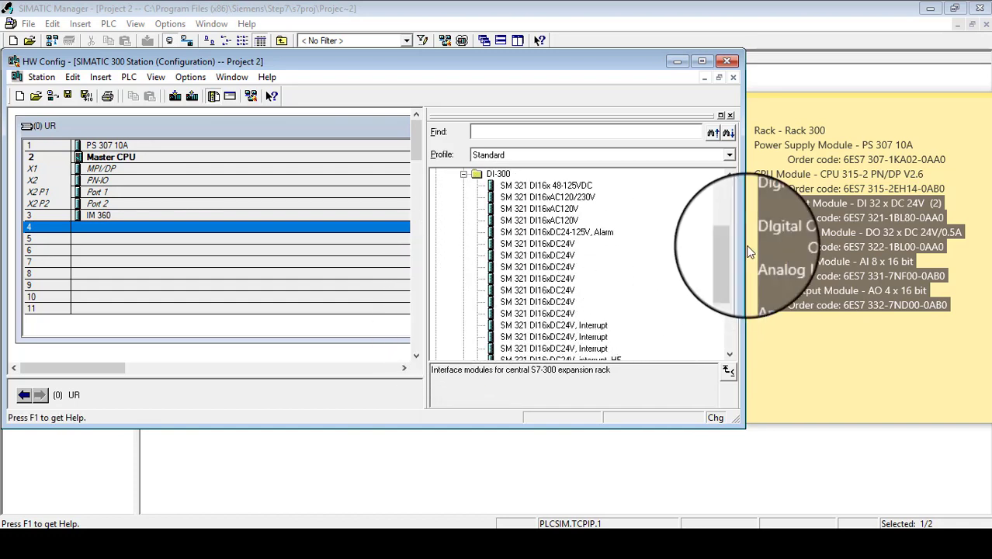
{"action": "left_click_drag", "start_coordinate": [729, 260], "coordinate": [730, 297]}
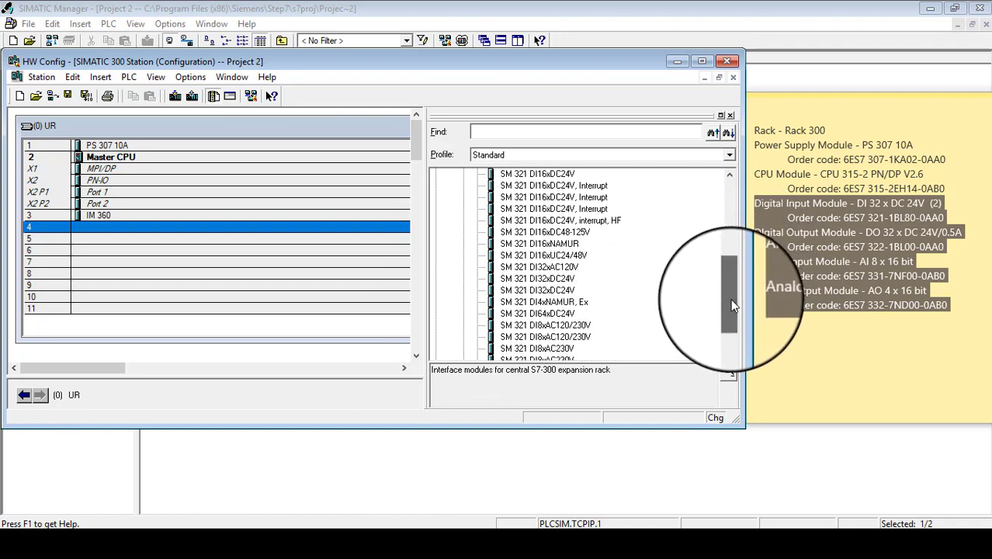
{"action": "left_click", "coordinate": [543, 281]}
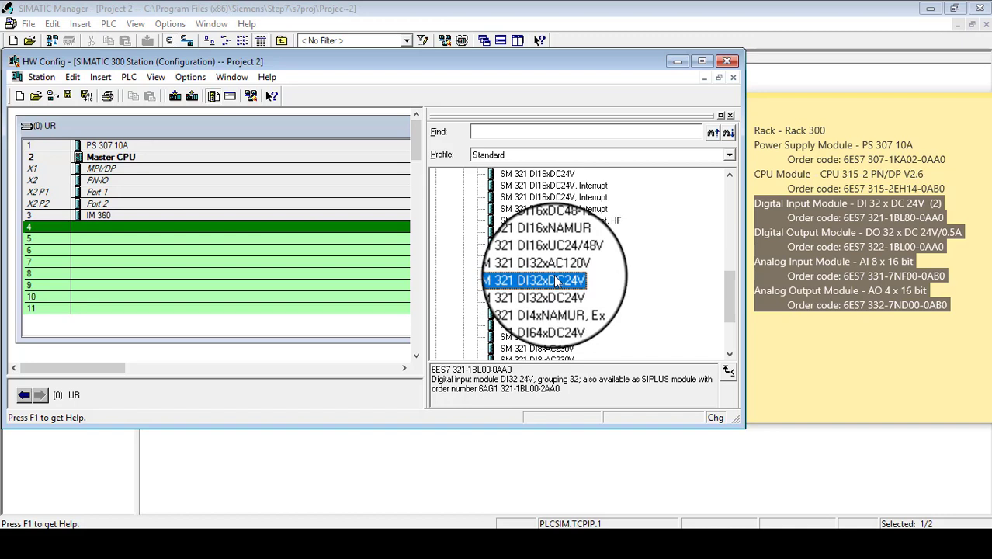
{"action": "left_click_drag", "start_coordinate": [554, 280], "coordinate": [239, 230]}
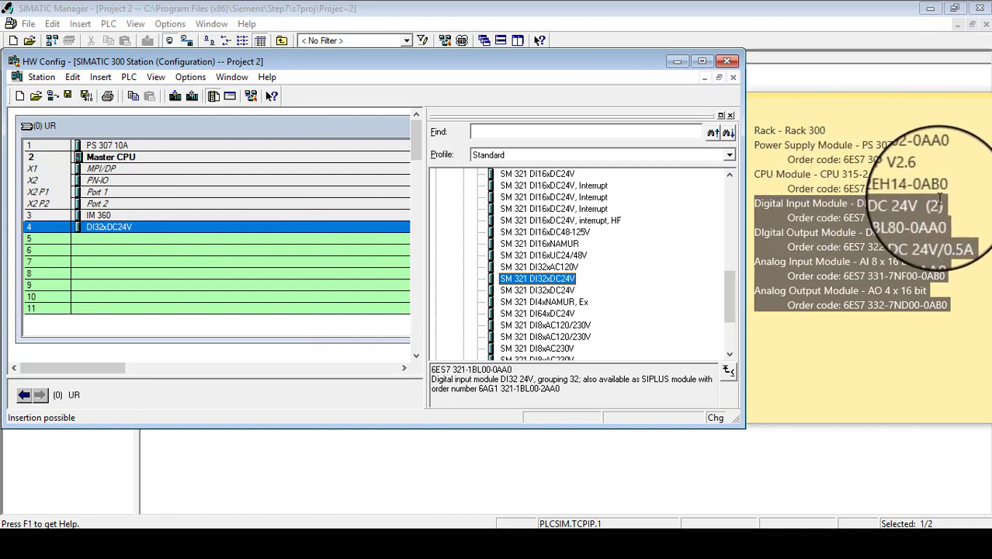
{"action": "left_click_drag", "start_coordinate": [538, 278], "coordinate": [209, 240]}
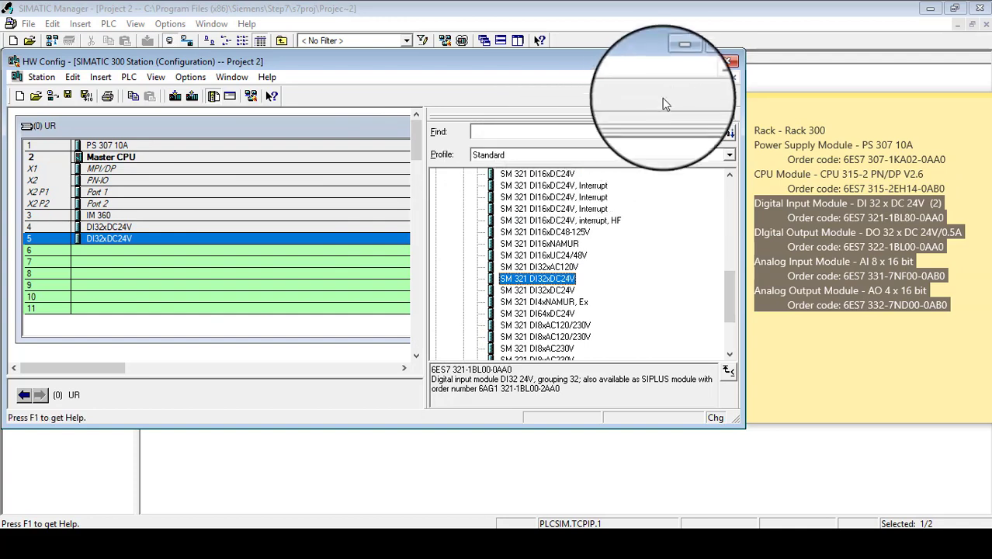
- Maximize HW Config and widen the I address column in the rack 0 module table to read the input addresses
{"action": "left_click", "coordinate": [712, 62]}
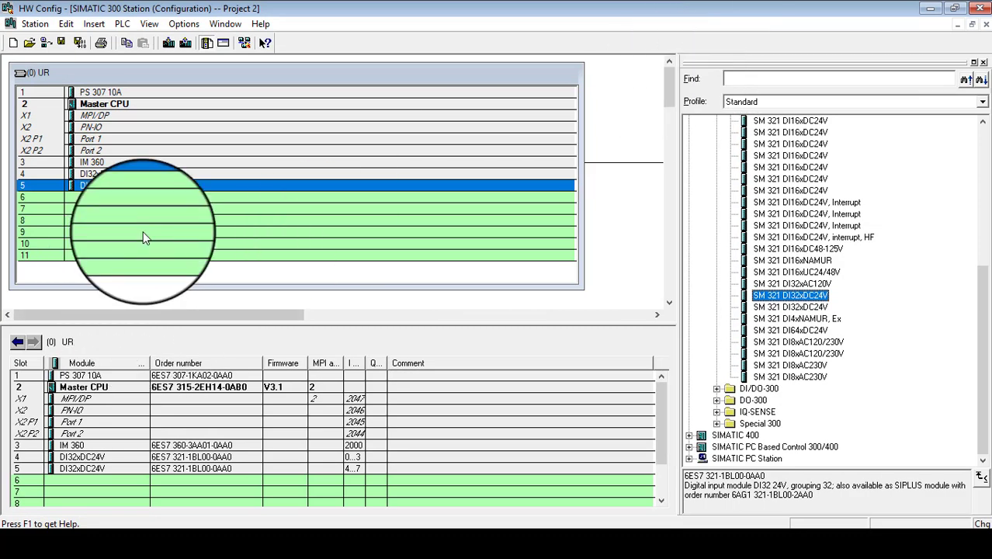
{"action": "left_click", "coordinate": [122, 175]}
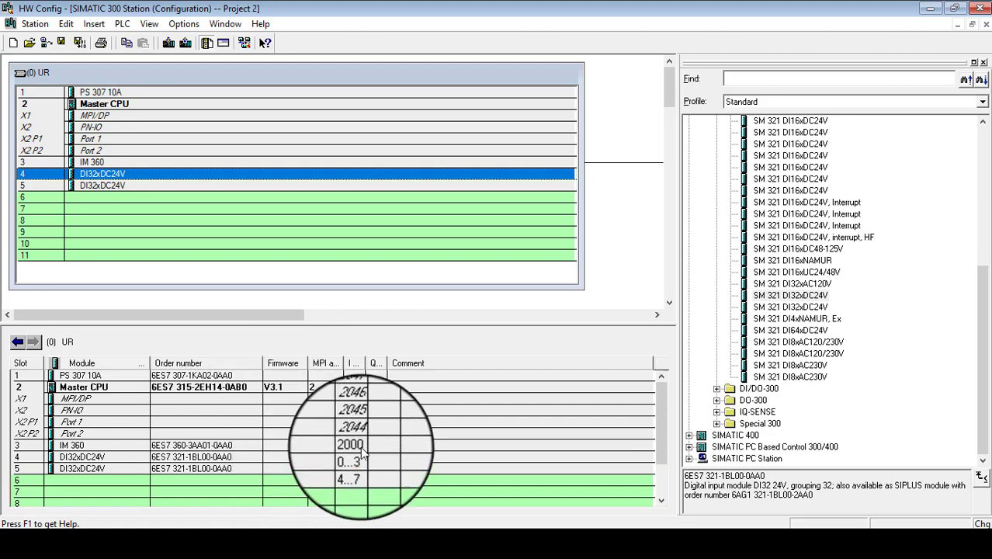
{"action": "left_click_drag", "start_coordinate": [365, 362], "coordinate": [410, 362]}
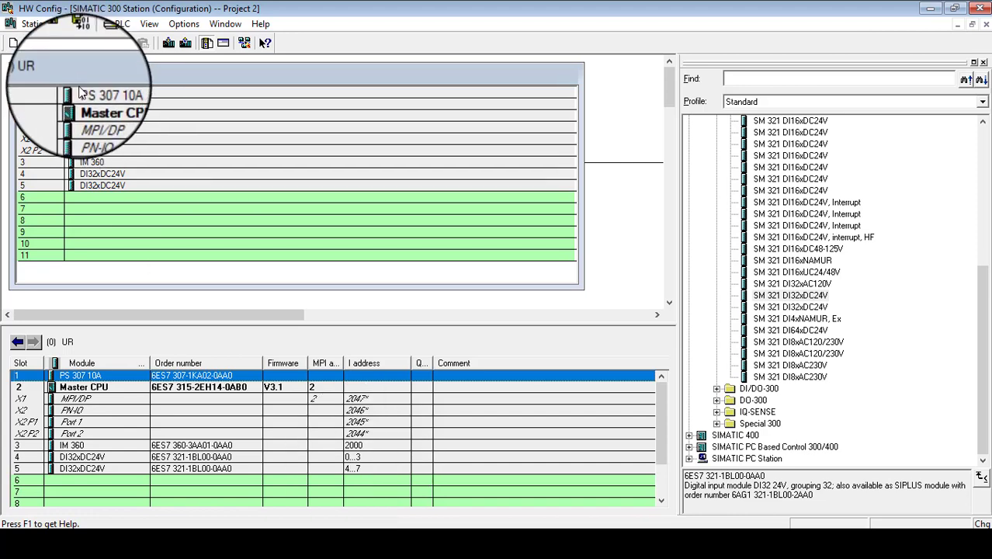
- Turn off the system default addressing of the slot 4 digital input module and set its input start address to 100
{"action": "right_click", "coordinate": [111, 175]}
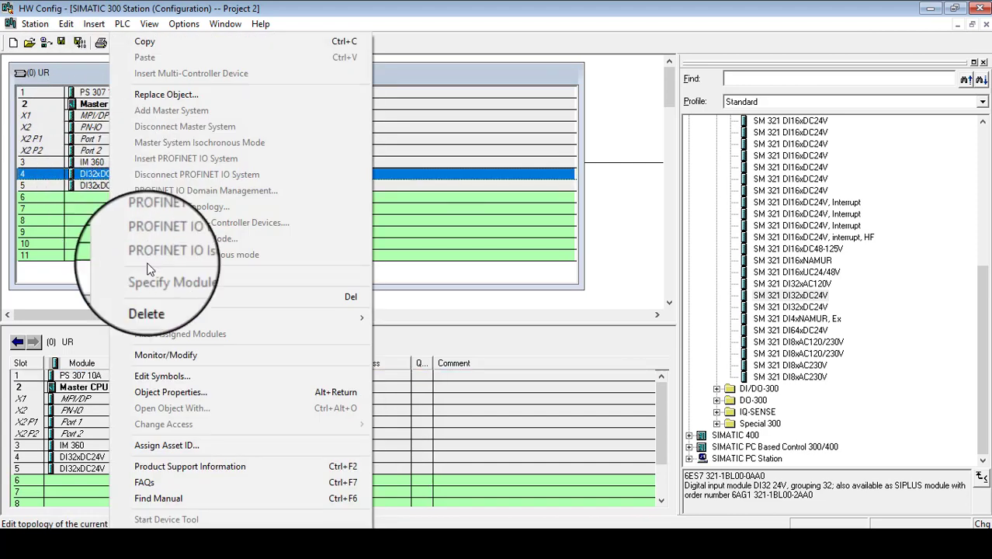
{"action": "left_click", "coordinate": [180, 400]}
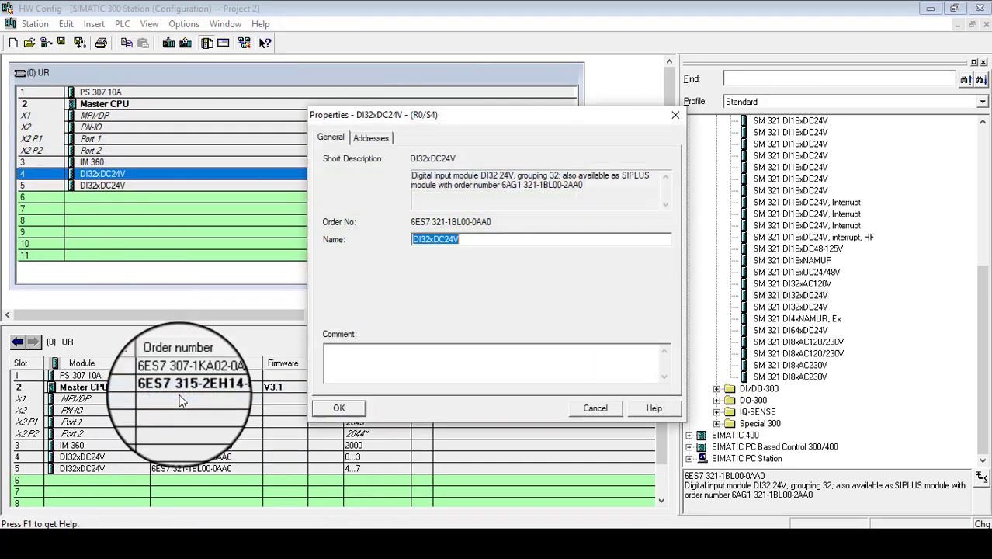
{"action": "left_click", "coordinate": [371, 138]}
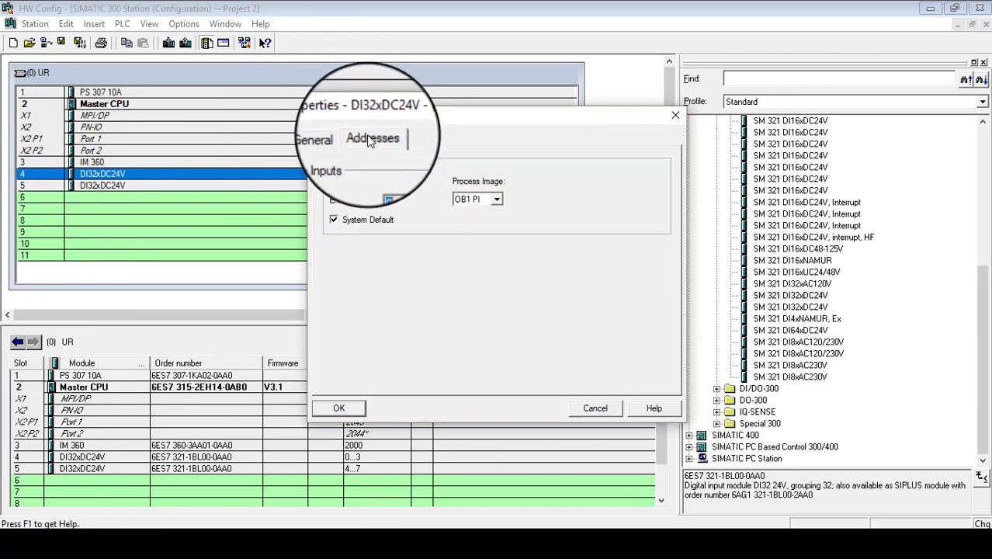
{"action": "left_click", "coordinate": [334, 221]}
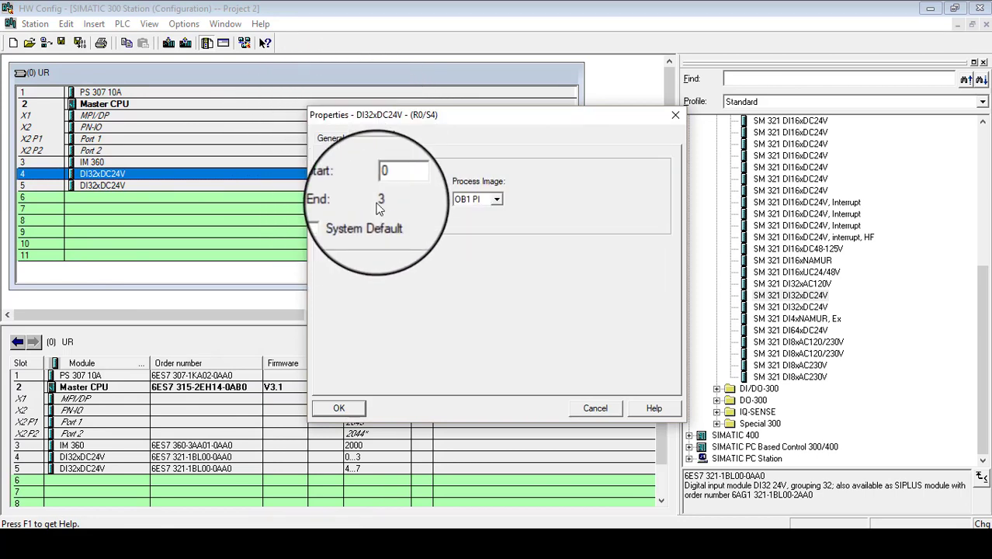
{"action": "left_click_drag", "start_coordinate": [396, 186], "coordinate": [371, 179]}
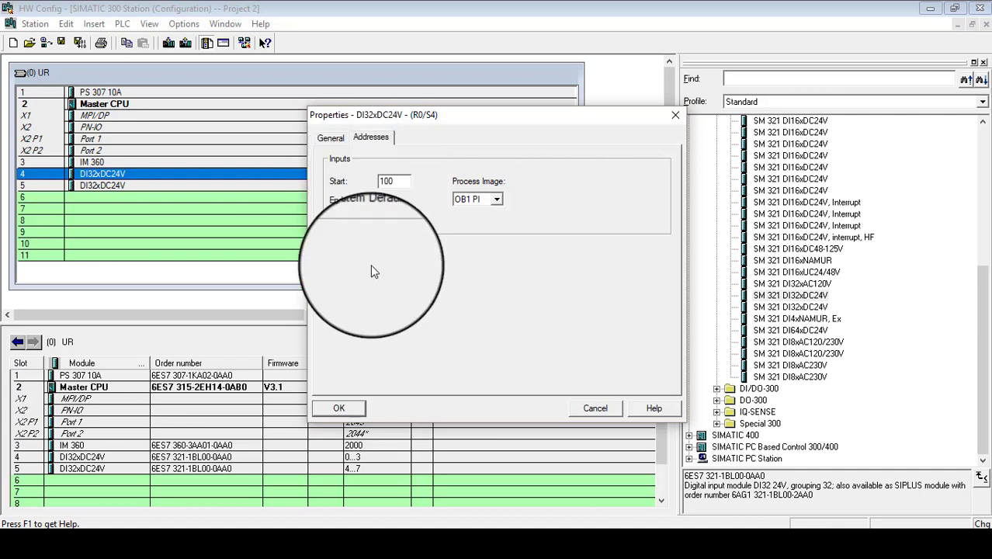
{"action": "left_click", "coordinate": [342, 408]}
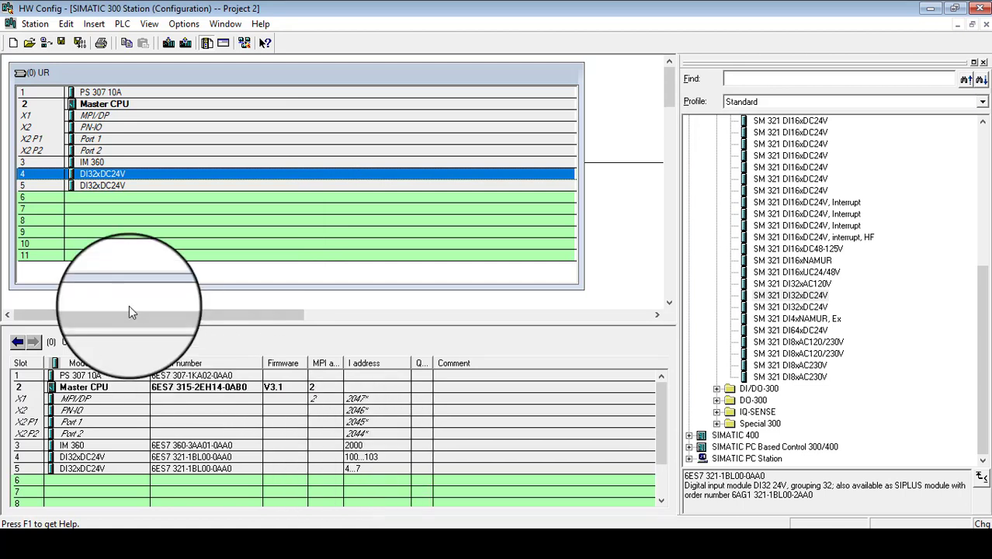
- Set the input start address of the slot 5 digital input module to 104 with system default addressing off
{"action": "left_click", "coordinate": [114, 185]}
{"action": "double_click", "coordinate": [114, 184]}
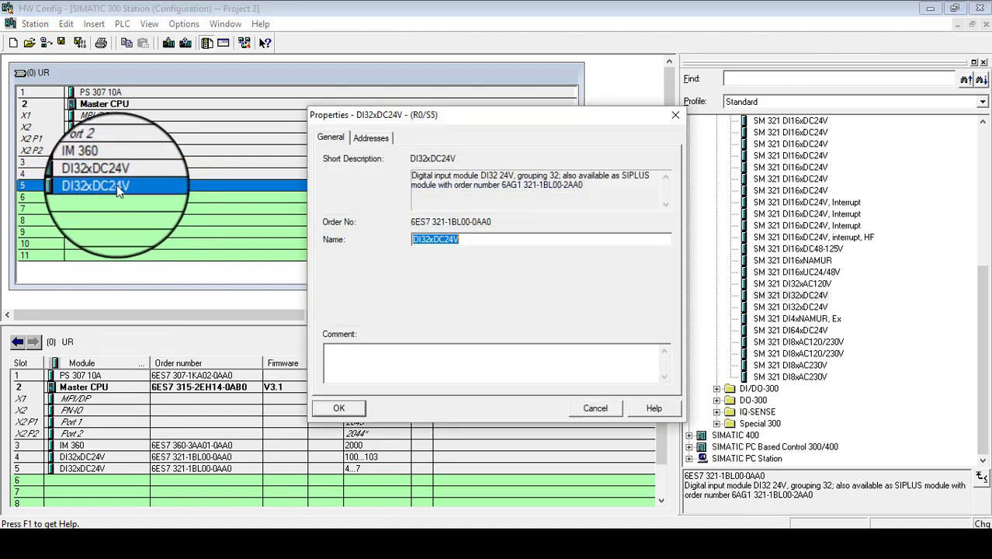
{"action": "left_click", "coordinate": [379, 144]}
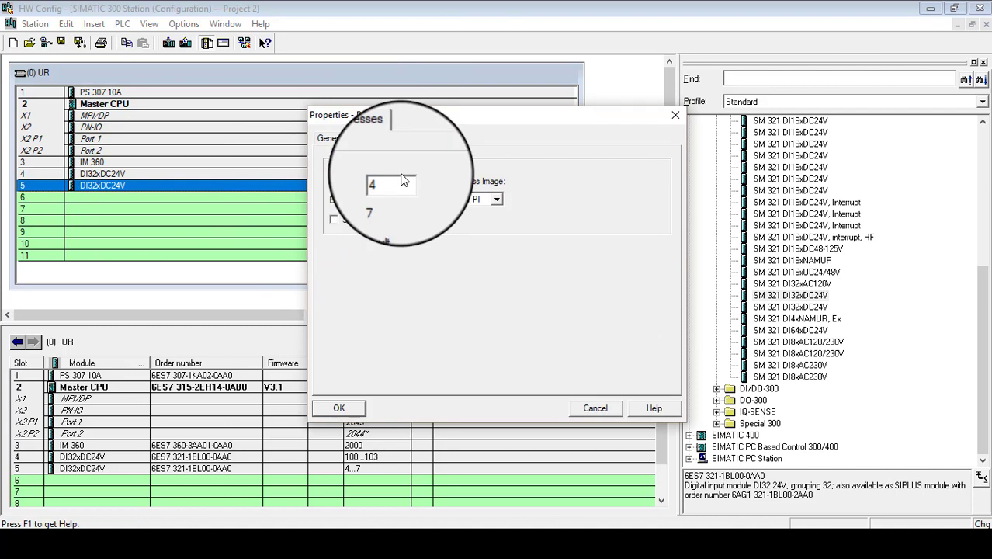
{"action": "double_click", "coordinate": [383, 181]}
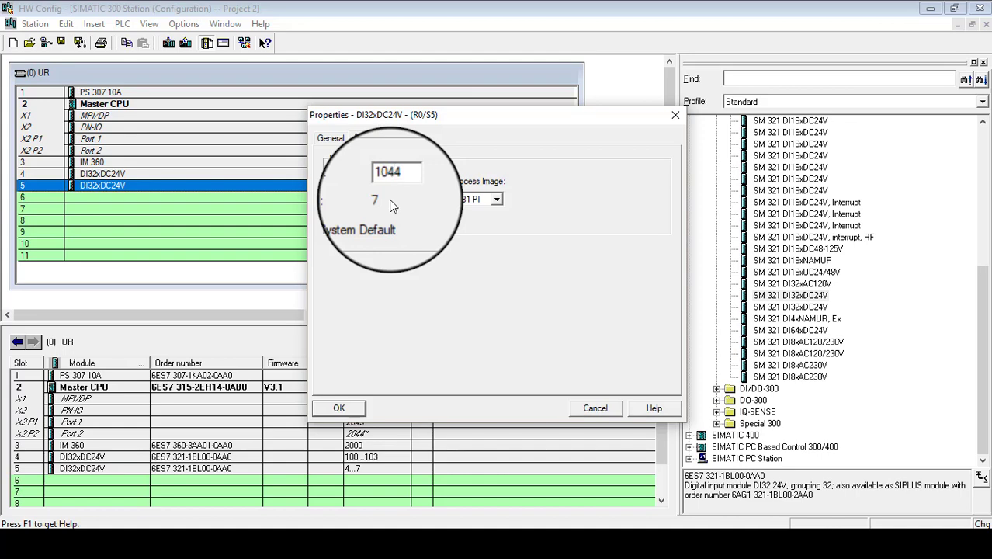
{"action": "type", "text": "104"}
{"action": "left_click", "coordinate": [338, 408]}
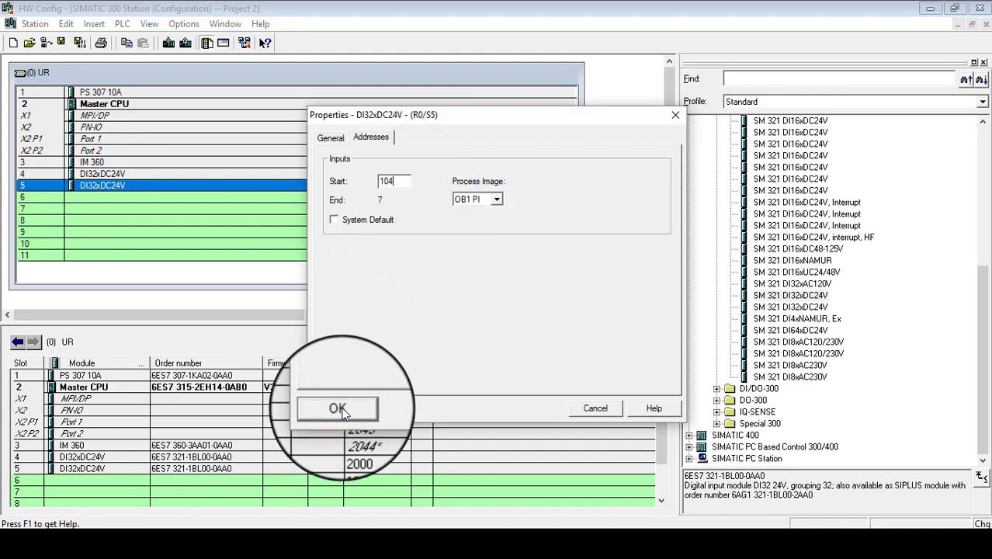
- Review the input addresses in the properties of the slot 5 digital input module and close them
{"action": "right_click", "coordinate": [127, 174]}
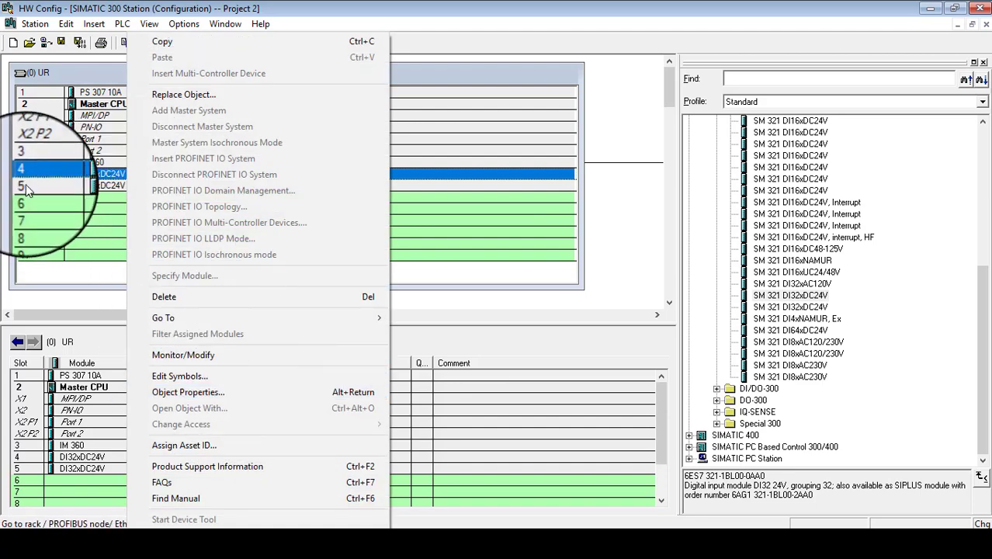
{"action": "left_click", "coordinate": [100, 187]}
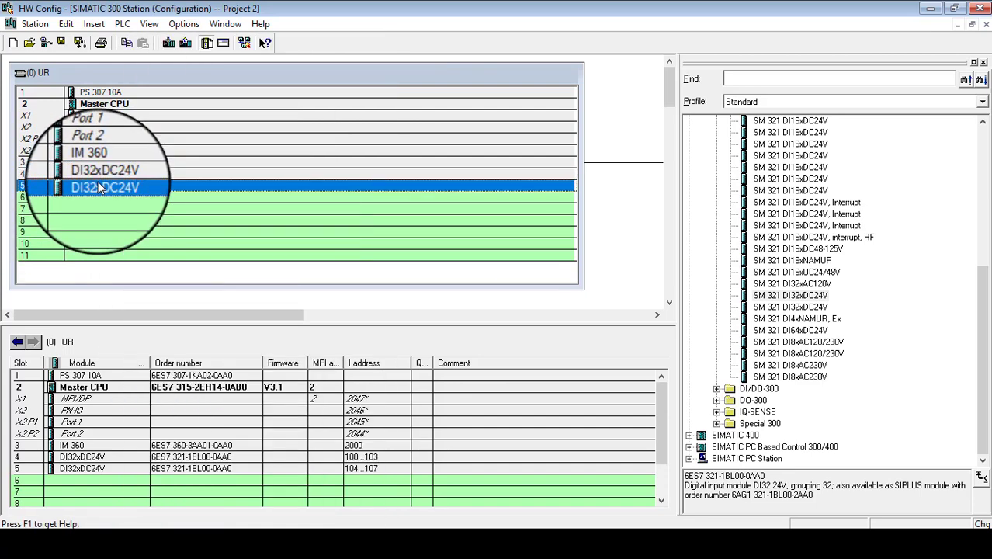
{"action": "double_click", "coordinate": [99, 187]}
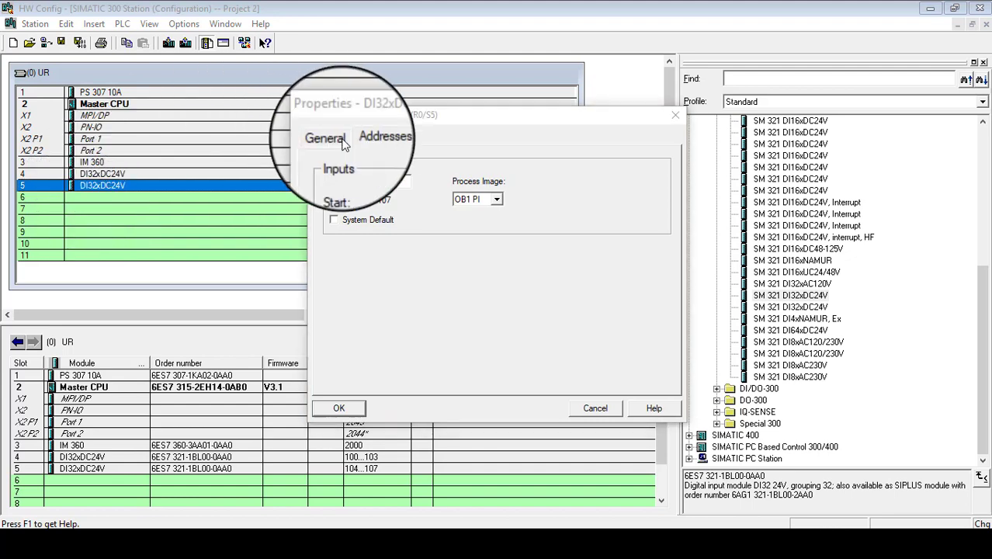
{"action": "left_click", "coordinate": [677, 115]}
- Restore HW Config beside the hardware note and highlight the note's digital output module entry with its order code
{"action": "left_click", "coordinate": [961, 10]}
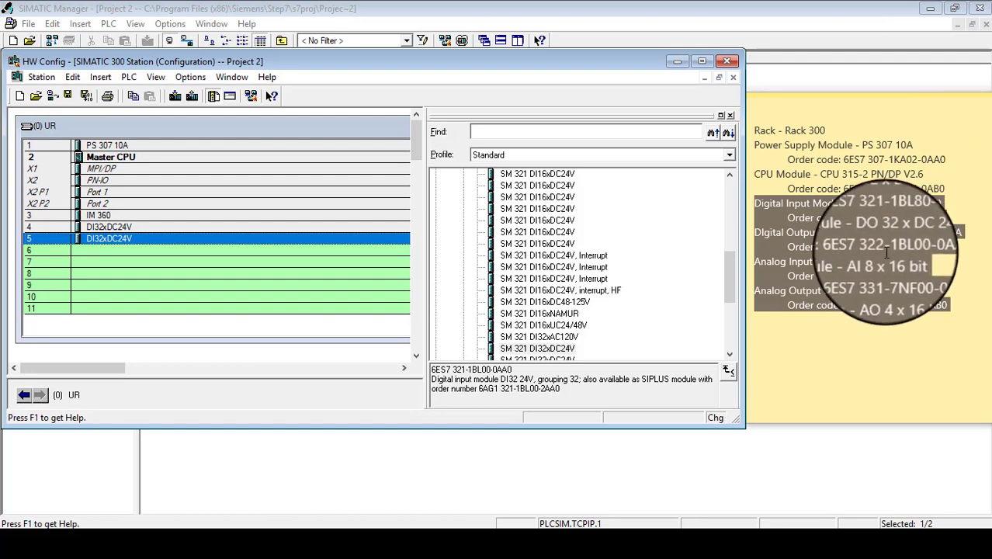
{"action": "left_click", "coordinate": [948, 252]}
{"action": "left_click_drag", "start_coordinate": [946, 247], "coordinate": [816, 232]}
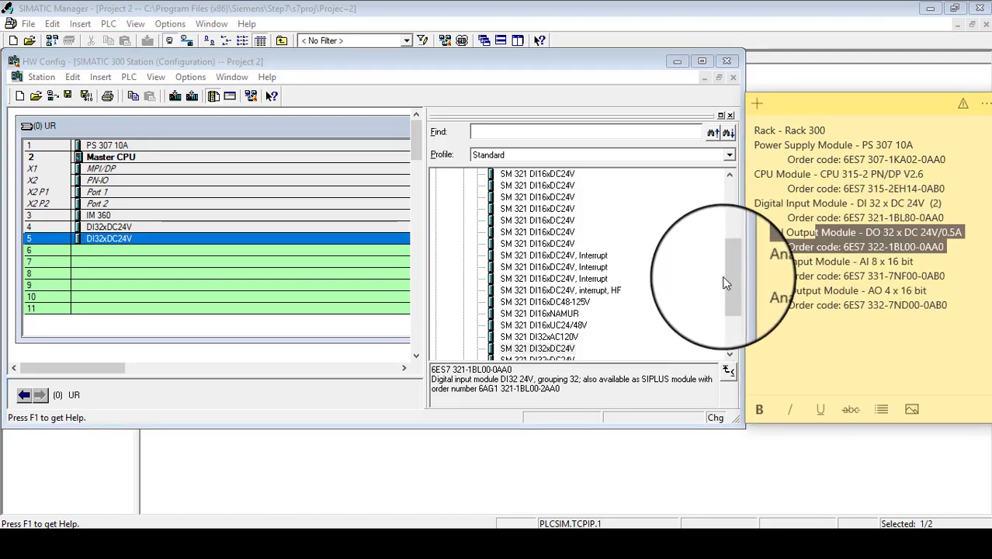
- Insert the SM 322 DO32xDC24V/0.5A digital output module, order number 6ES7 322-1BL00-0AA0, into slot 6 of rack 0
{"action": "left_click_drag", "start_coordinate": [728, 276], "coordinate": [647, 248]}
{"action": "left_click", "coordinate": [463, 211]}
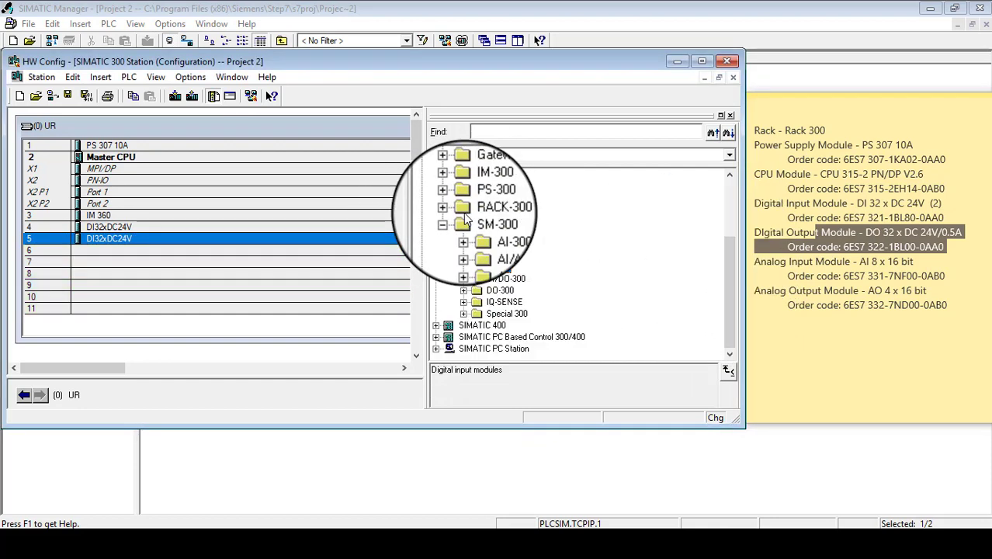
{"action": "left_click", "coordinate": [464, 292]}
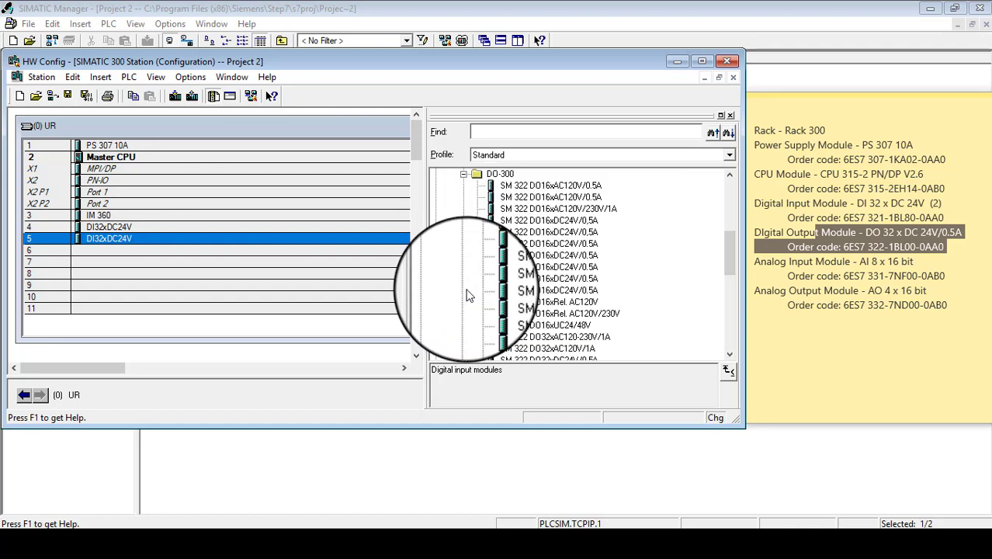
{"action": "left_click_drag", "start_coordinate": [728, 256], "coordinate": [728, 269]}
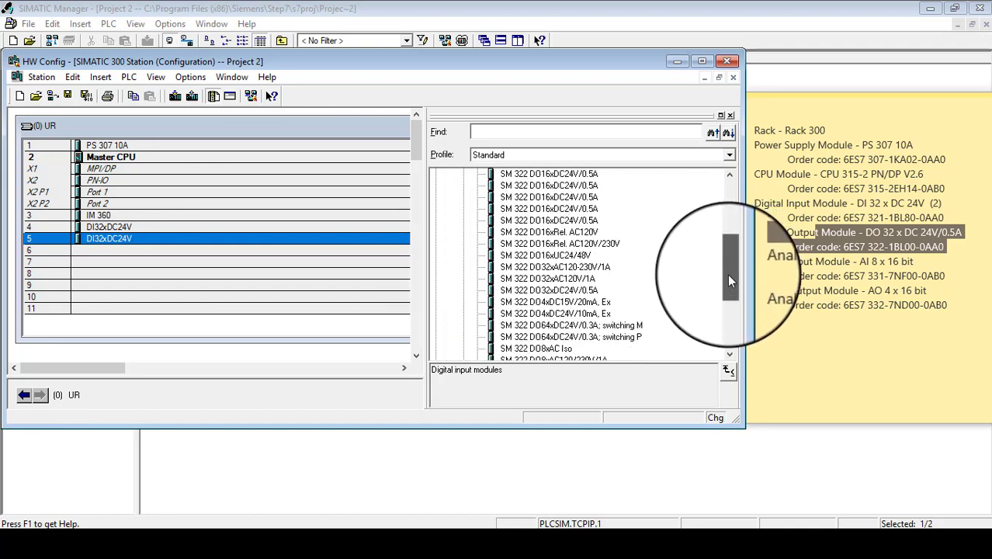
{"action": "left_click", "coordinate": [593, 292]}
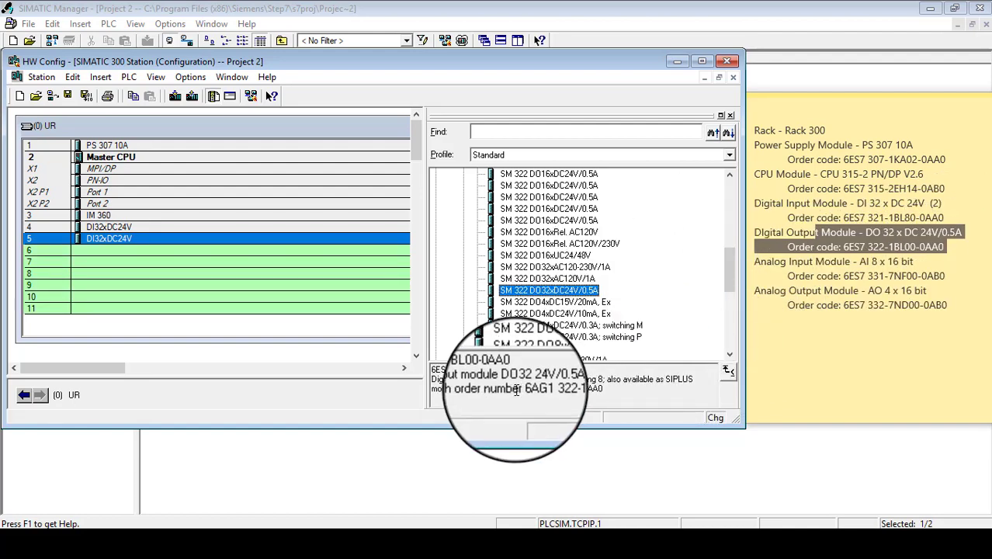
{"action": "left_click_drag", "start_coordinate": [511, 372], "coordinate": [454, 368]}
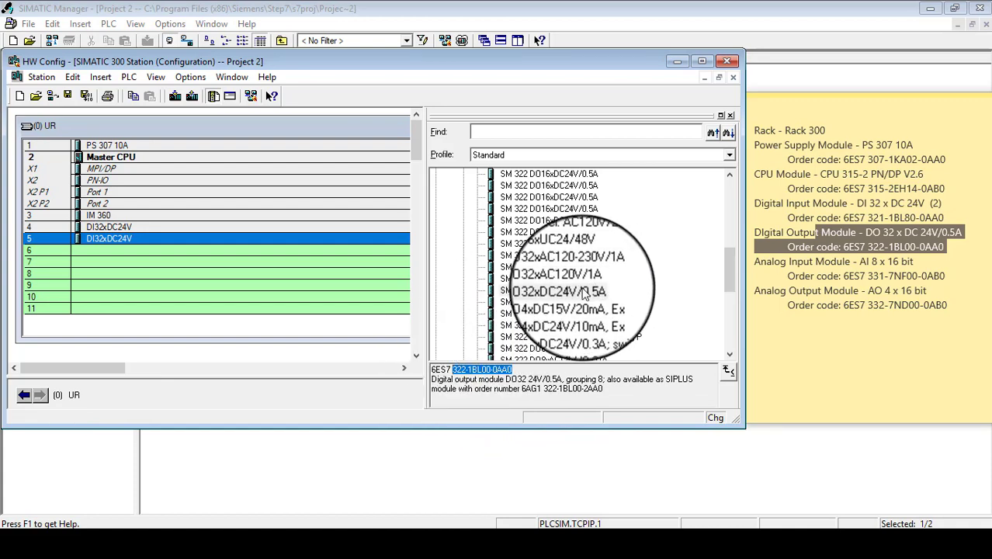
{"action": "left_click_drag", "start_coordinate": [579, 290], "coordinate": [191, 251]}
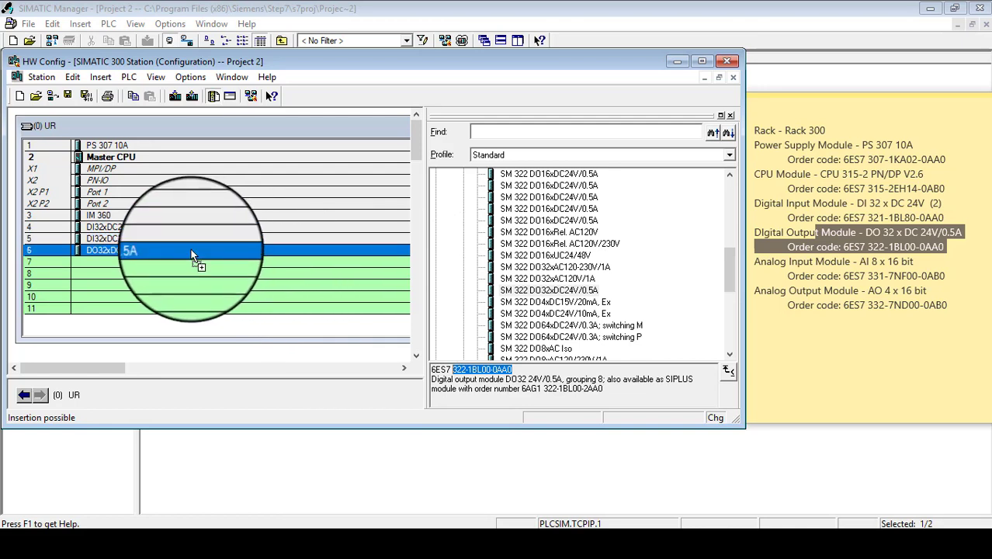
- Turn off system default addressing for the slot 6 digital output module, set its output start address to 100, and widen the Q address column
{"action": "left_click", "coordinate": [709, 65]}
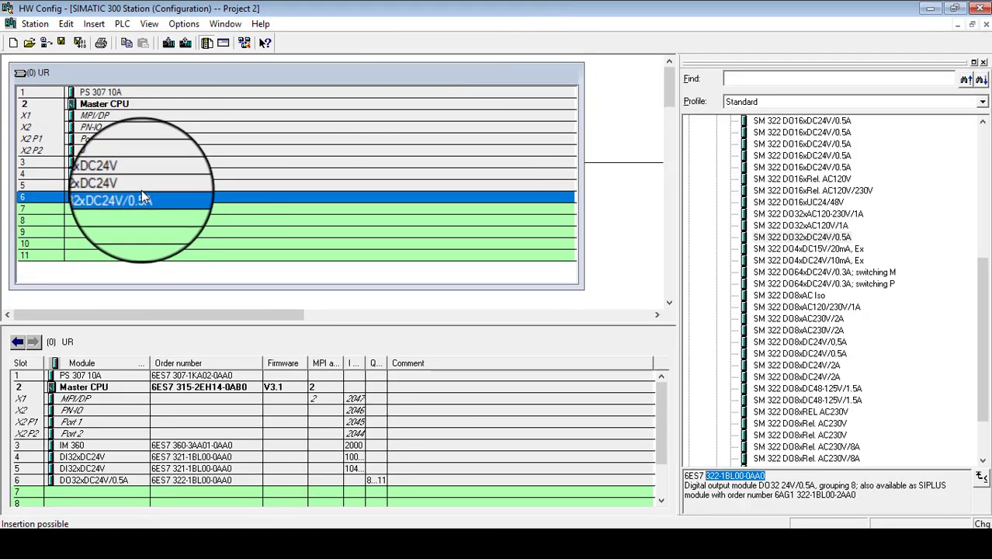
{"action": "left_click", "coordinate": [382, 481]}
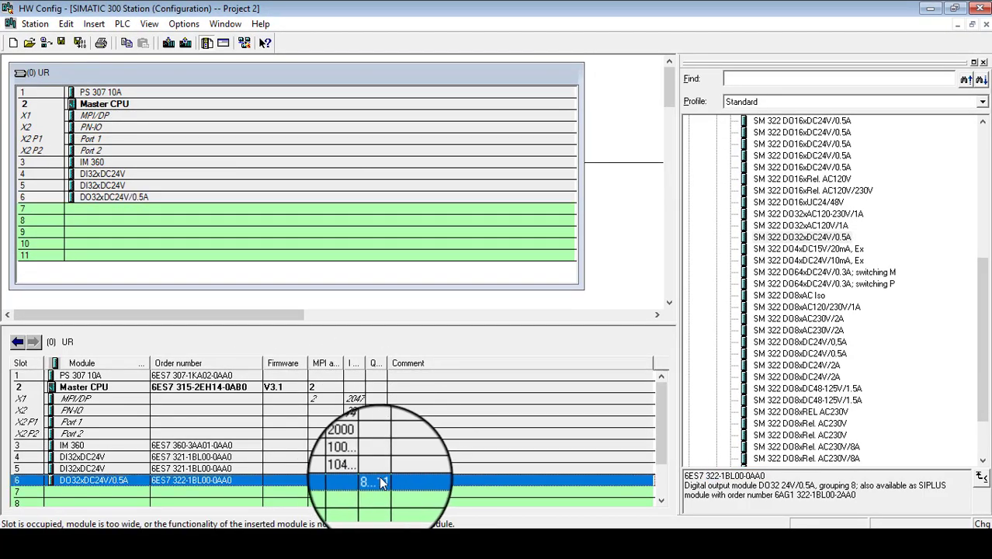
{"action": "double_click", "coordinate": [114, 195]}
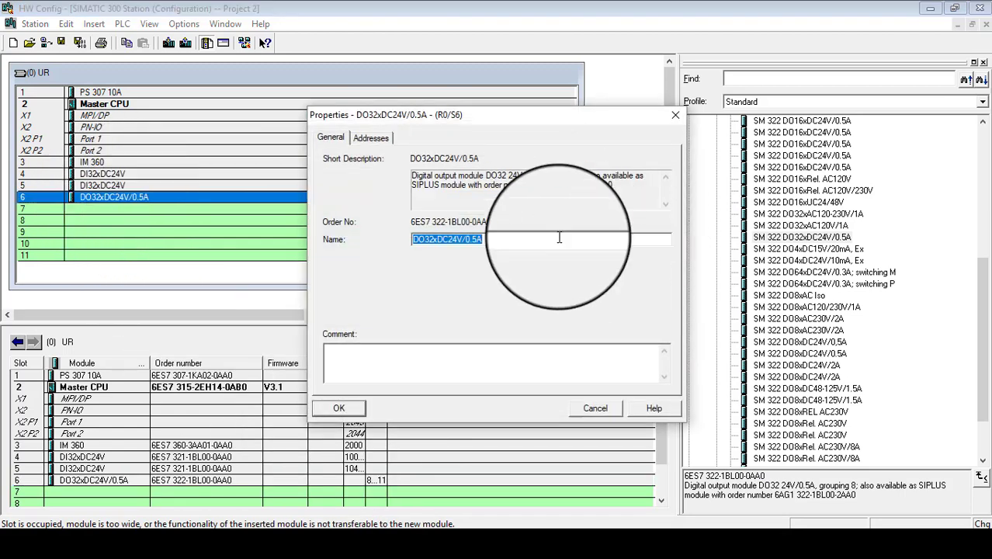
{"action": "left_click", "coordinate": [370, 138]}
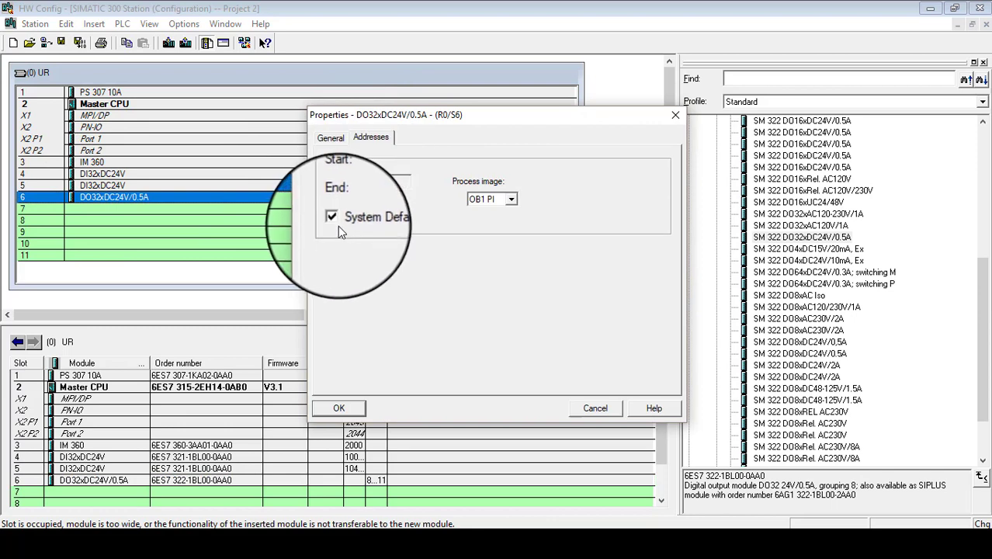
{"action": "left_click", "coordinate": [332, 218]}
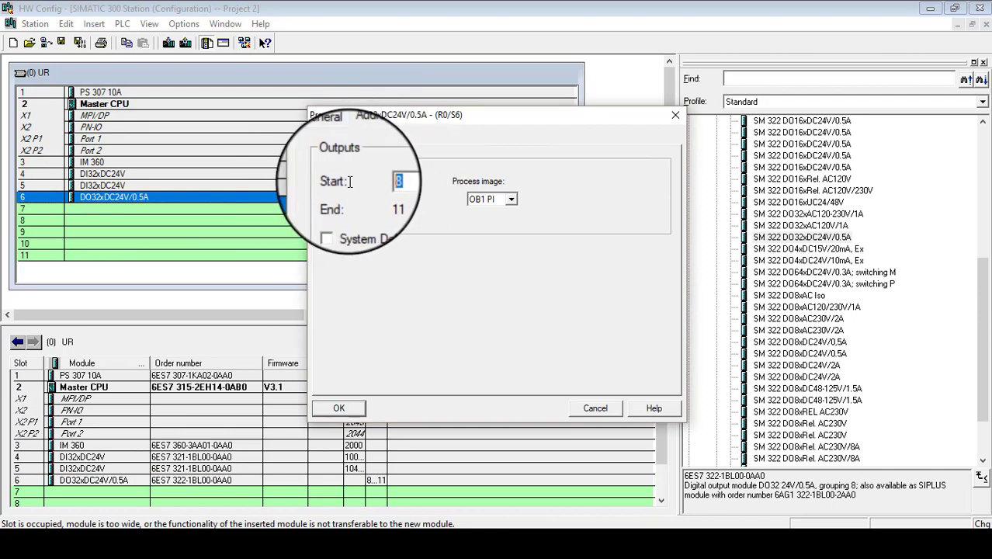
{"action": "type", "text": "100"}
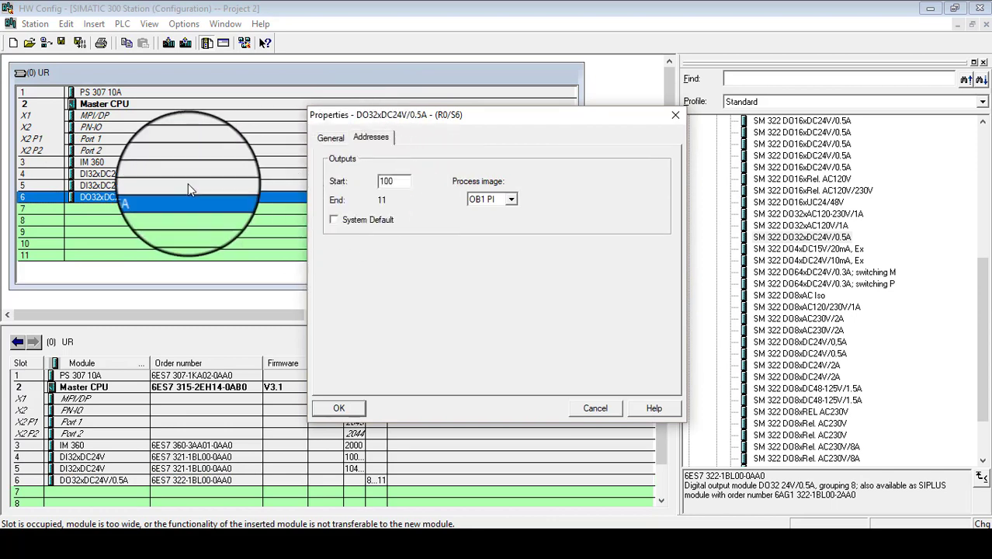
{"action": "left_click", "coordinate": [347, 412]}
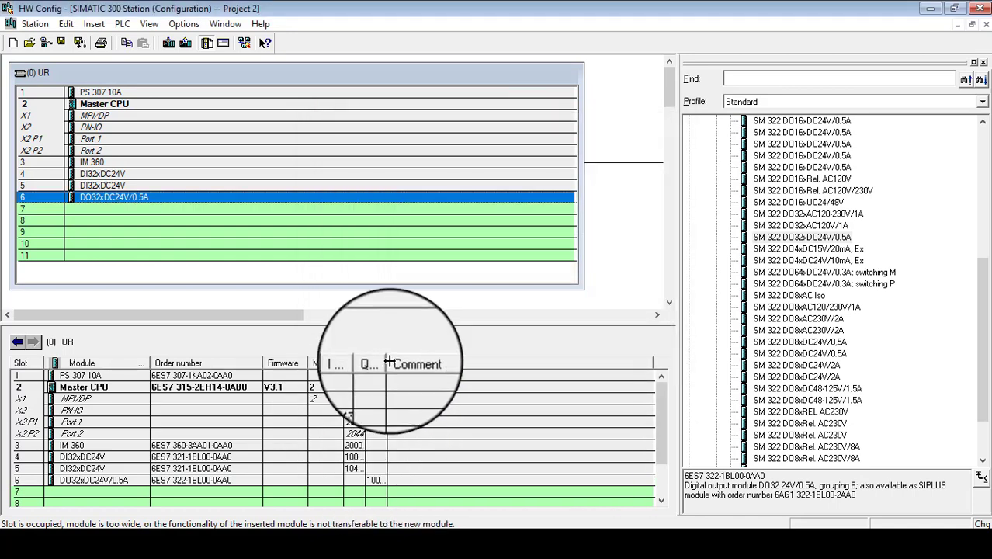
{"action": "left_click_drag", "start_coordinate": [439, 359], "coordinate": [444, 360]}
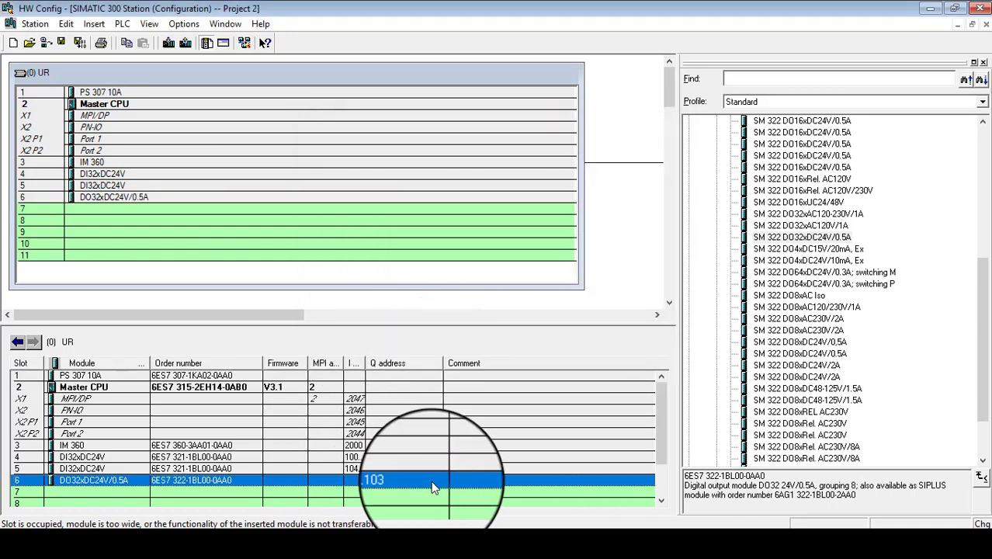
- Insert the SM 331 AI8x16Bit analog input module, order number 6ES7 331-7NF00-0AB0, into slot 7 of rack 0, matching the hardware note
{"action": "left_click", "coordinate": [954, 8]}
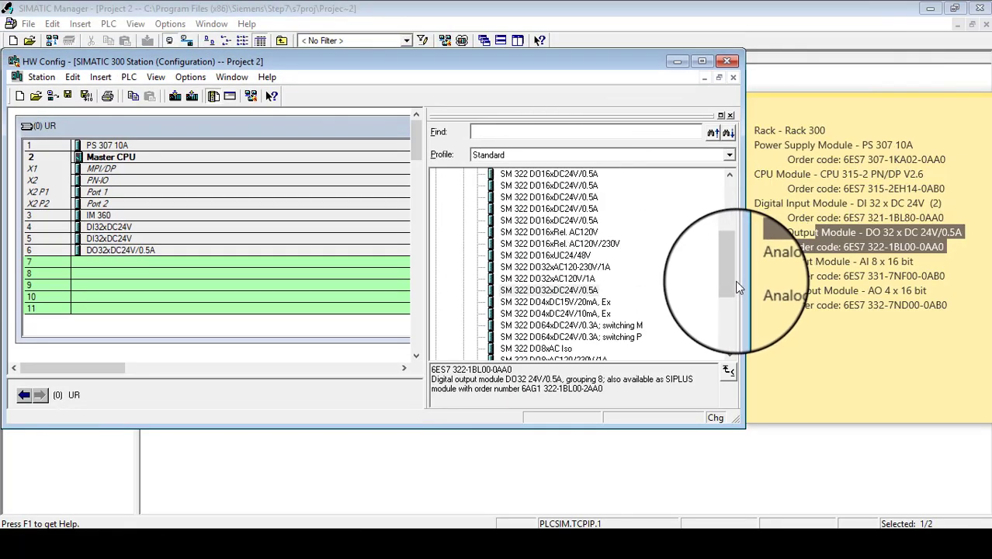
{"action": "scroll", "coordinate": [734, 276], "scroll_direction": "up", "scroll_amount": 3}
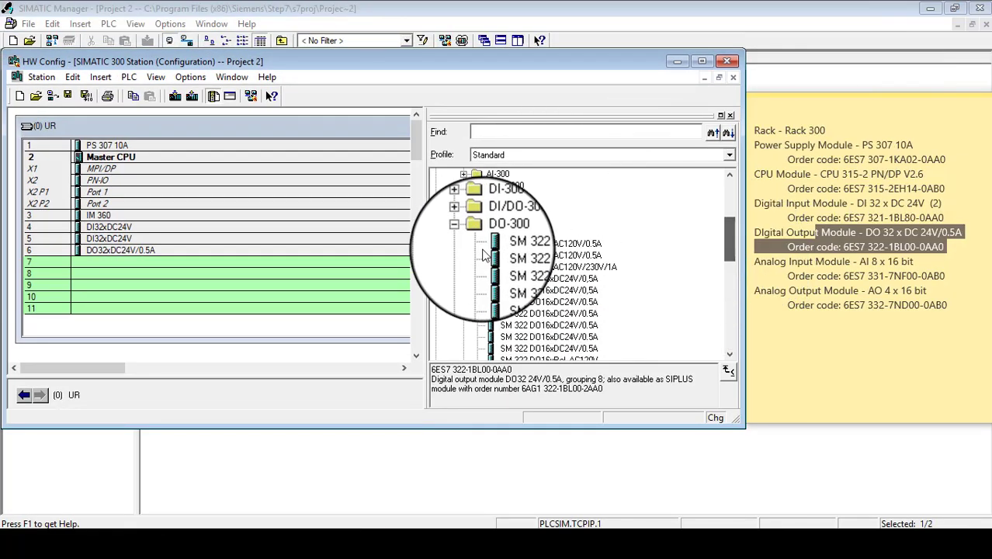
{"action": "left_click", "coordinate": [458, 228]}
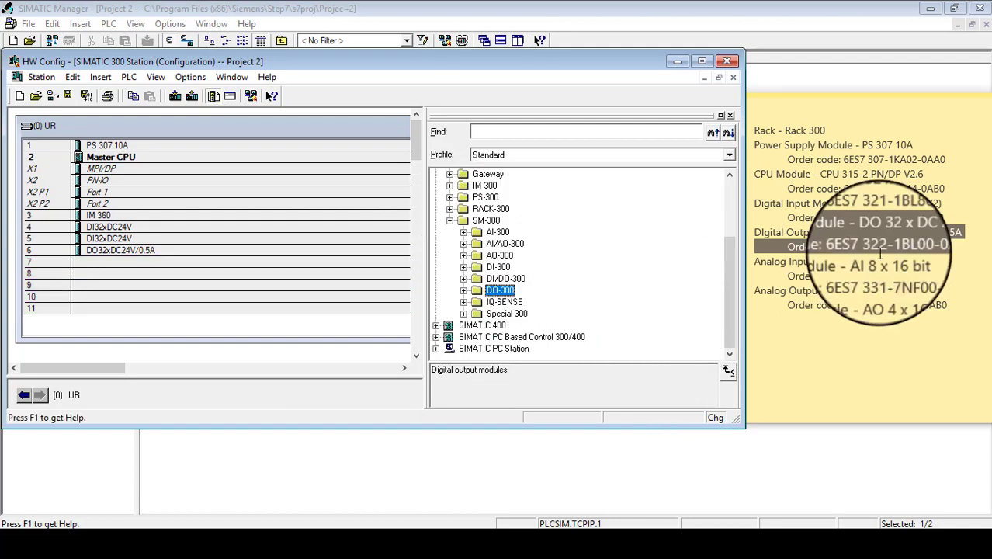
{"action": "left_click", "coordinate": [848, 268]}
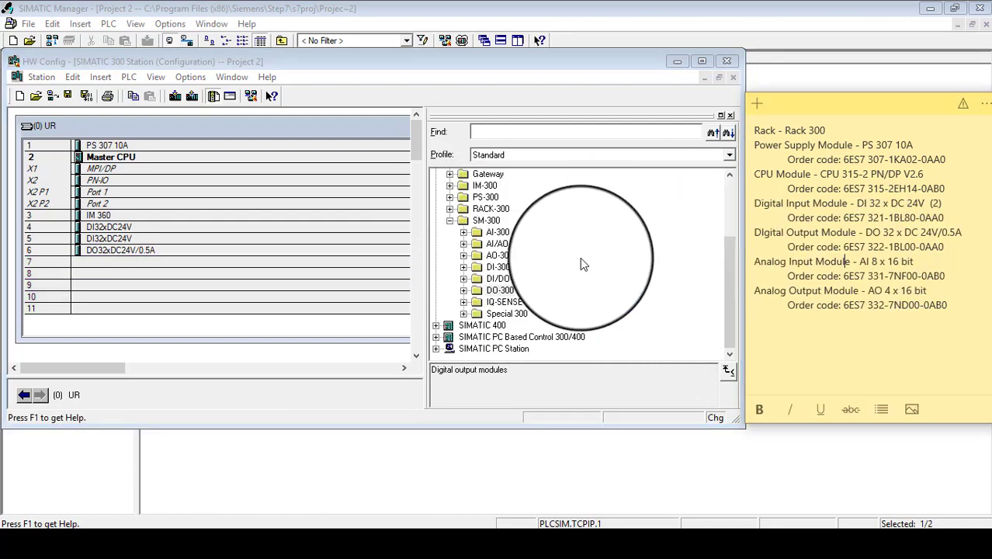
{"action": "left_click", "coordinate": [463, 232]}
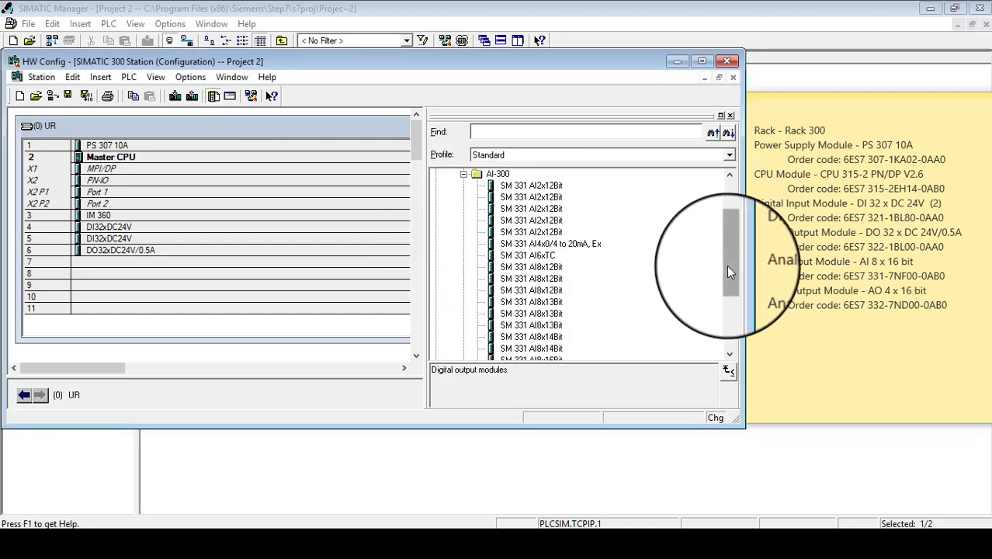
{"action": "left_click_drag", "start_coordinate": [727, 265], "coordinate": [729, 287]}
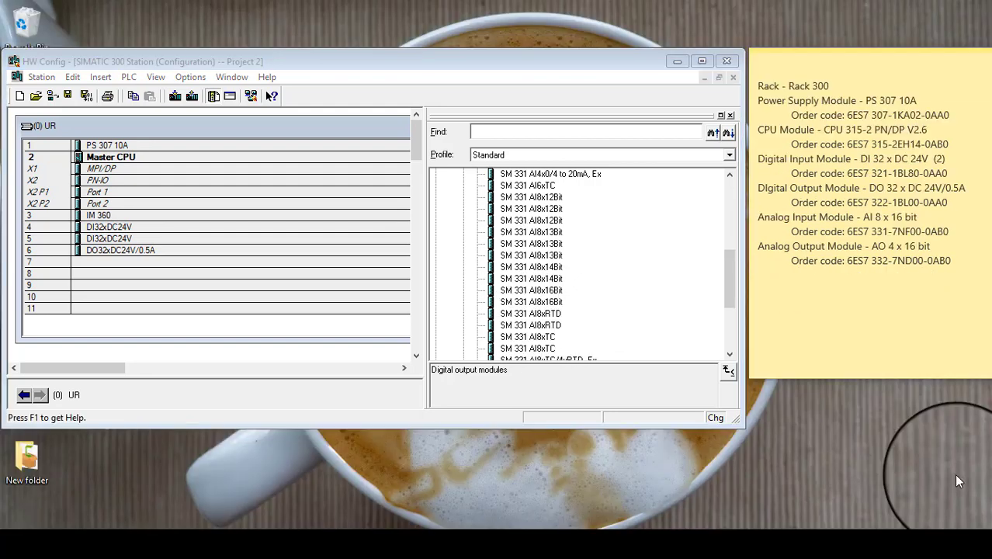
{"action": "left_click", "coordinate": [536, 291]}
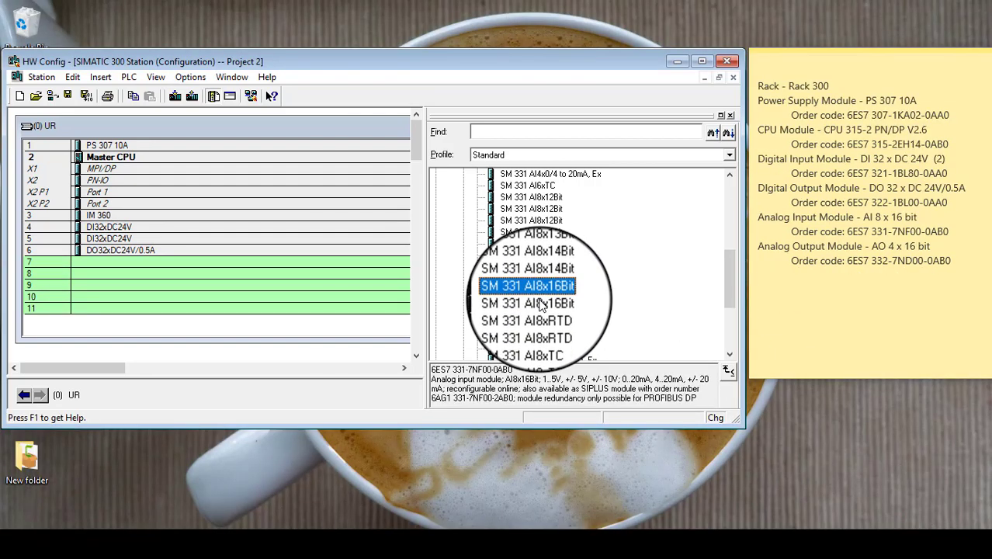
{"action": "left_click", "coordinate": [949, 232]}
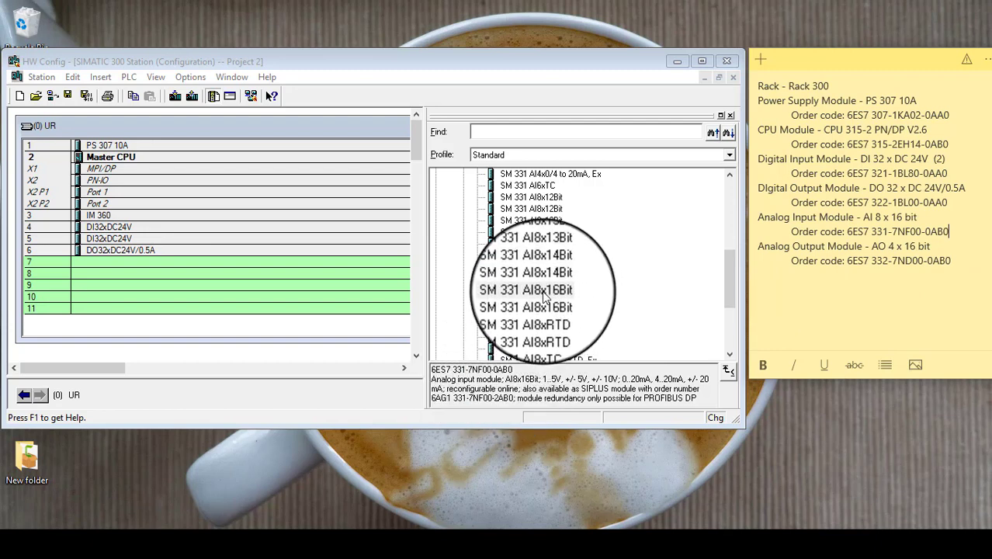
{"action": "left_click_drag", "start_coordinate": [544, 294], "coordinate": [163, 267]}
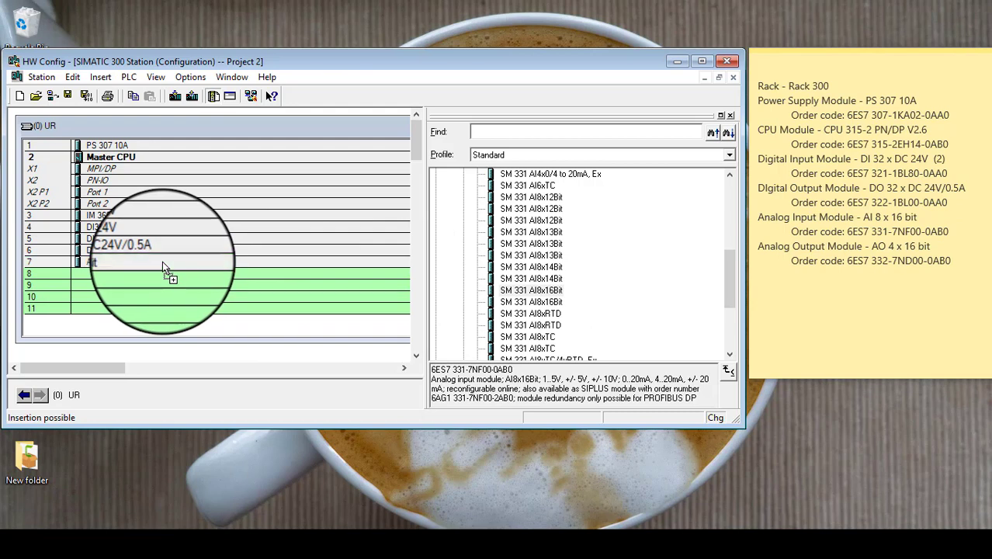
- Review the input address settings in the properties of the slot 7 analog input module
{"action": "left_click", "coordinate": [162, 261]}
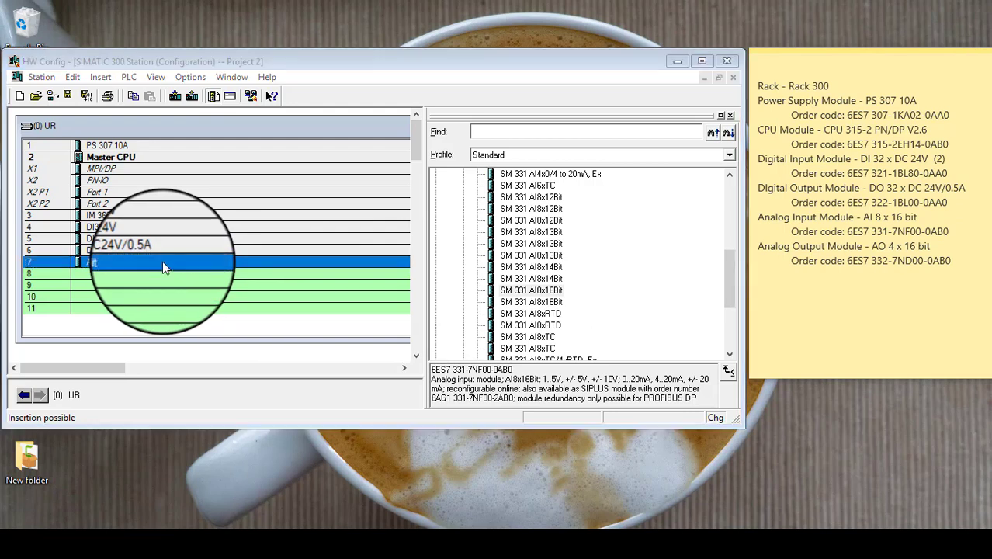
{"action": "double_click", "coordinate": [162, 261]}
{"action": "left_click", "coordinate": [247, 111]}
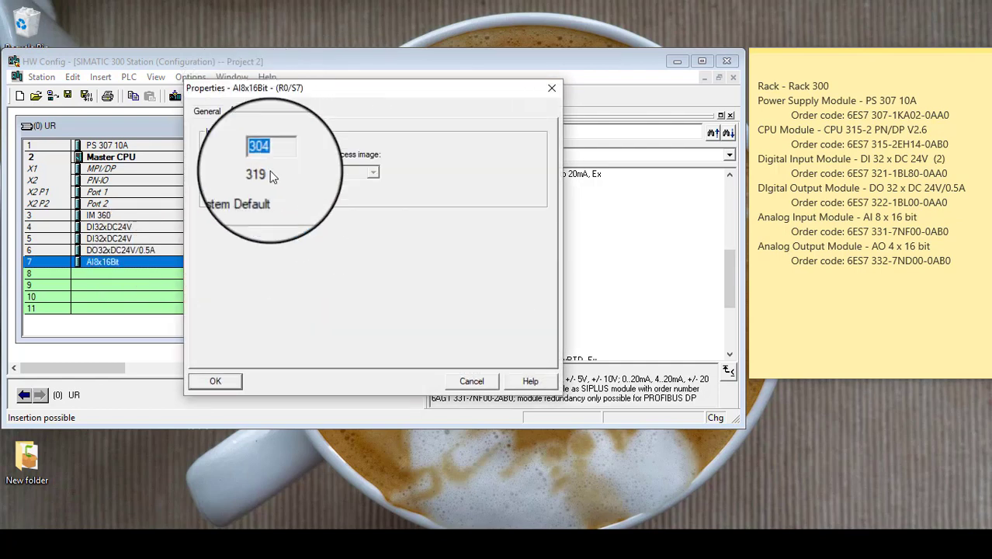
{"action": "left_click", "coordinate": [230, 204]}
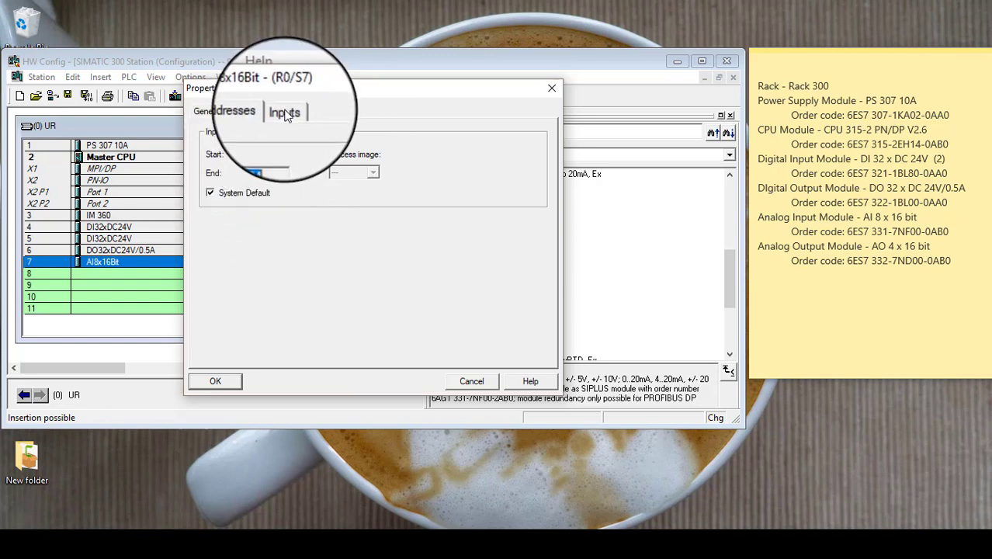
- Set inputs 0-1 of the slot 7 analog input module to 4DMU current (4-wire transducer) with the 4..20 mA measuring range
{"action": "left_click", "coordinate": [286, 113]}
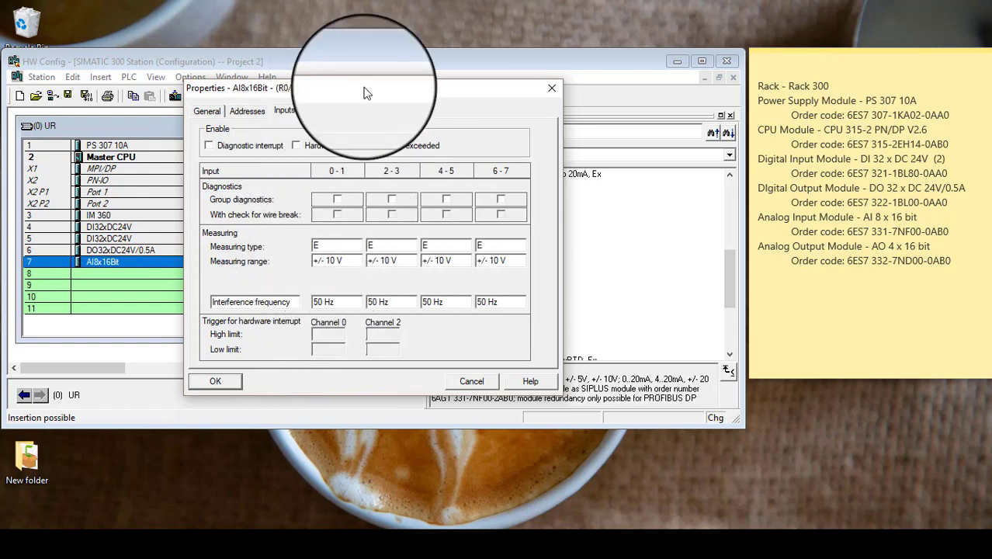
{"action": "left_click_drag", "start_coordinate": [361, 91], "coordinate": [459, 74]}
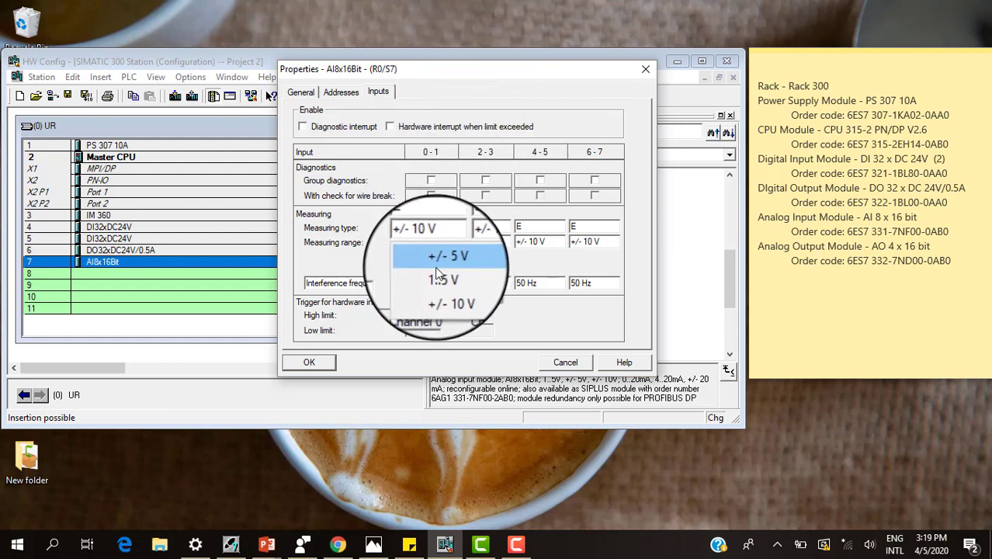
{"action": "left_click", "coordinate": [427, 234]}
{"action": "left_click", "coordinate": [426, 228]}
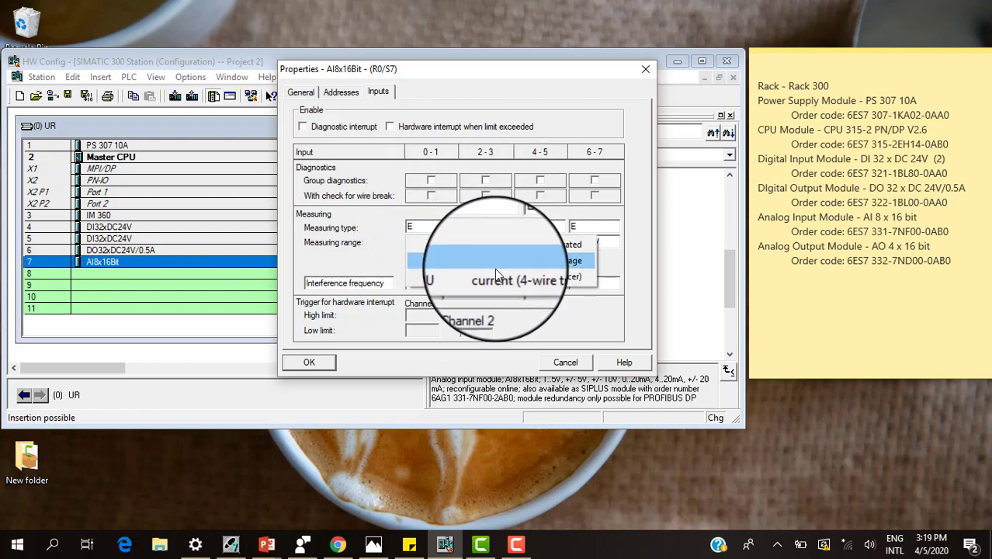
{"action": "left_click", "coordinate": [480, 284]}
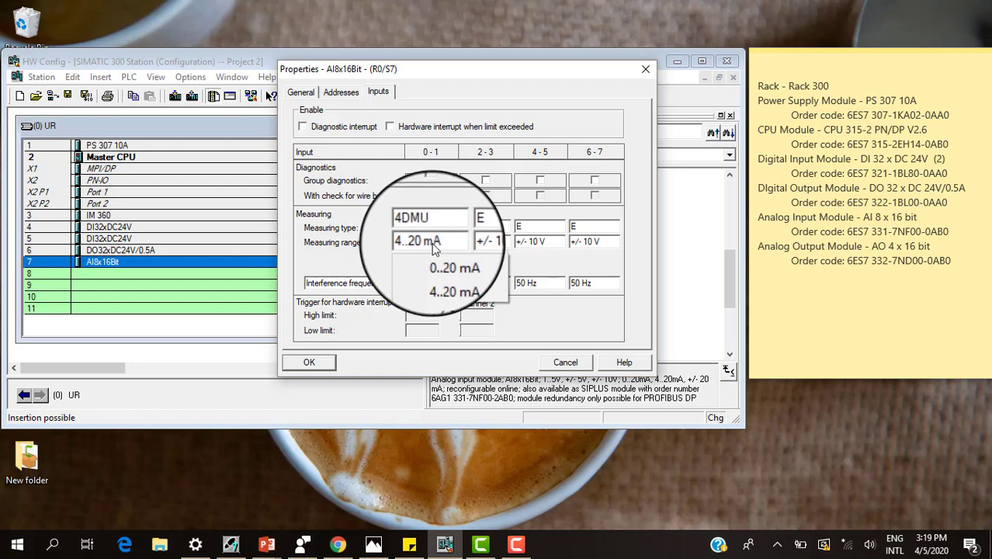
{"action": "left_click", "coordinate": [428, 229]}
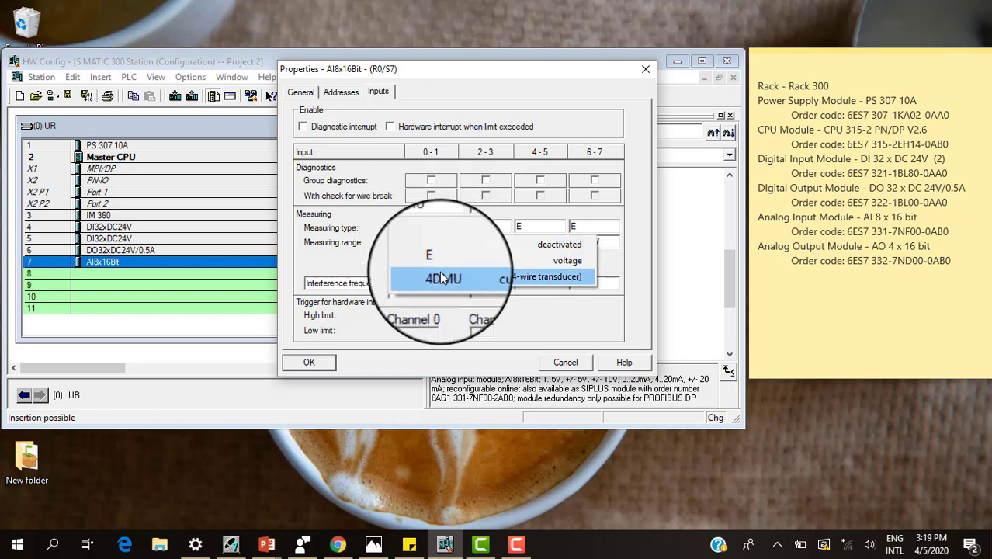
{"action": "left_click", "coordinate": [439, 276]}
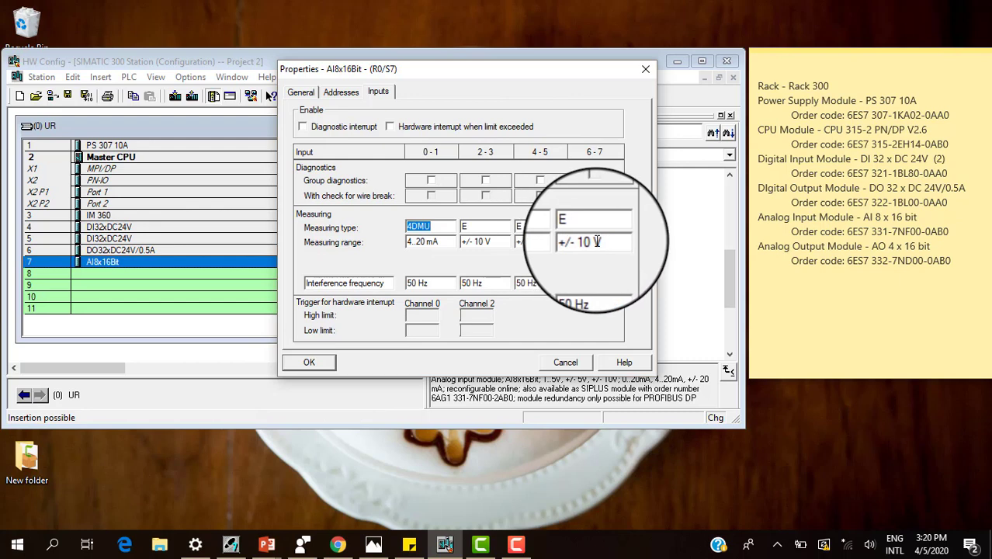
{"action": "left_click", "coordinate": [300, 363]}
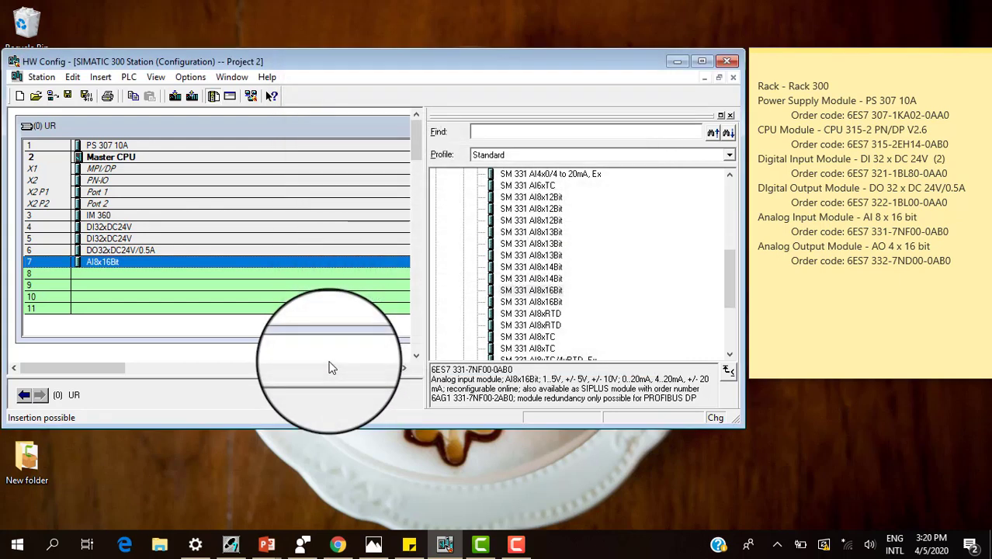
- Enable the slot 7 module's limit hardware interrupt with channel 0 limits of 20.5 and 3.5 mA and channel 2 limits of 10.5 and -10.5 V
{"action": "double_click", "coordinate": [259, 269]}
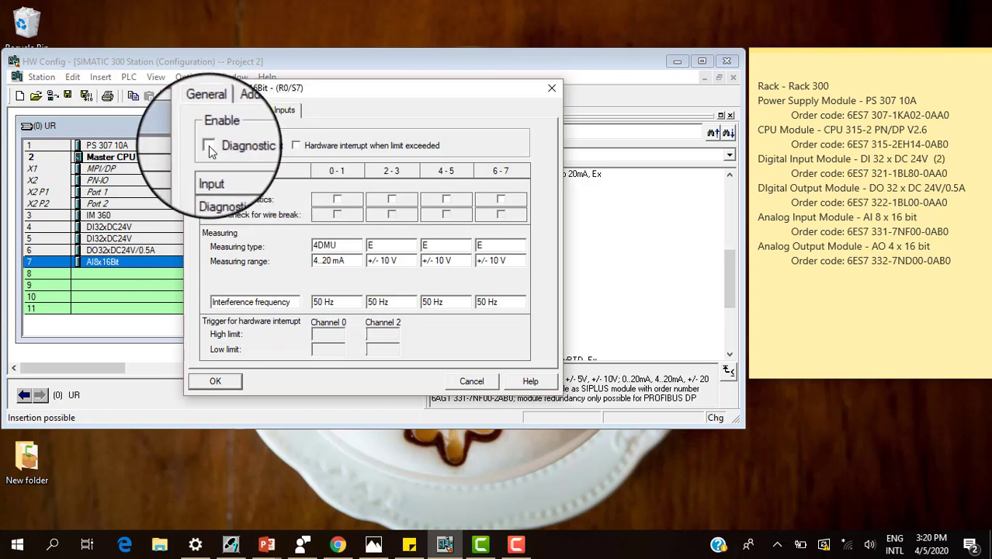
{"action": "left_click", "coordinate": [296, 147]}
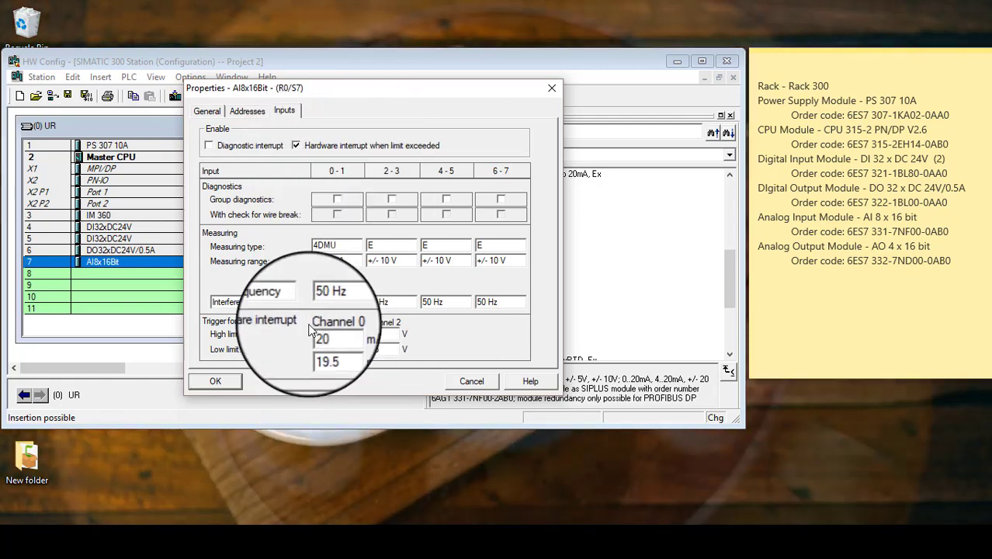
{"action": "type", "text": ".5"}
{"action": "double_click", "coordinate": [321, 350]}
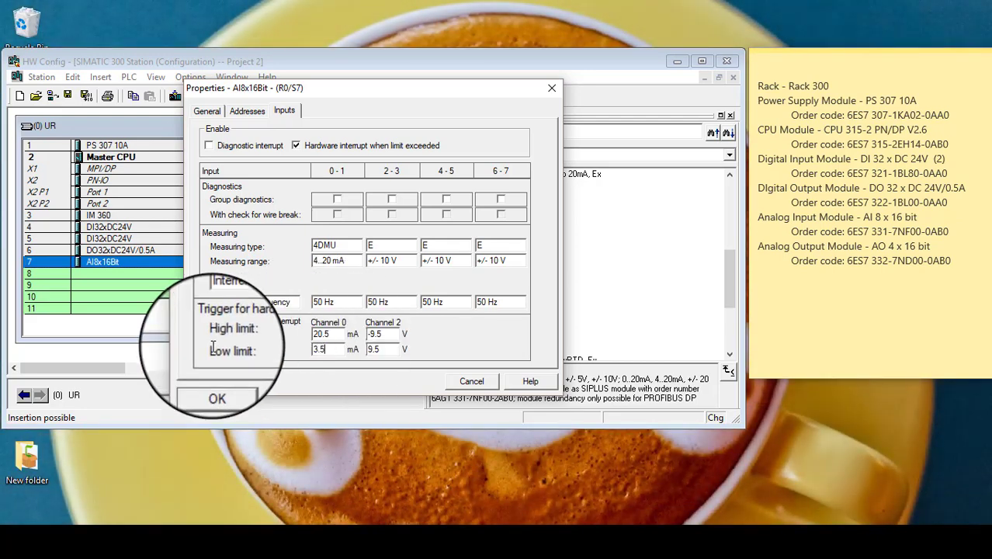
{"action": "double_click", "coordinate": [374, 334]}
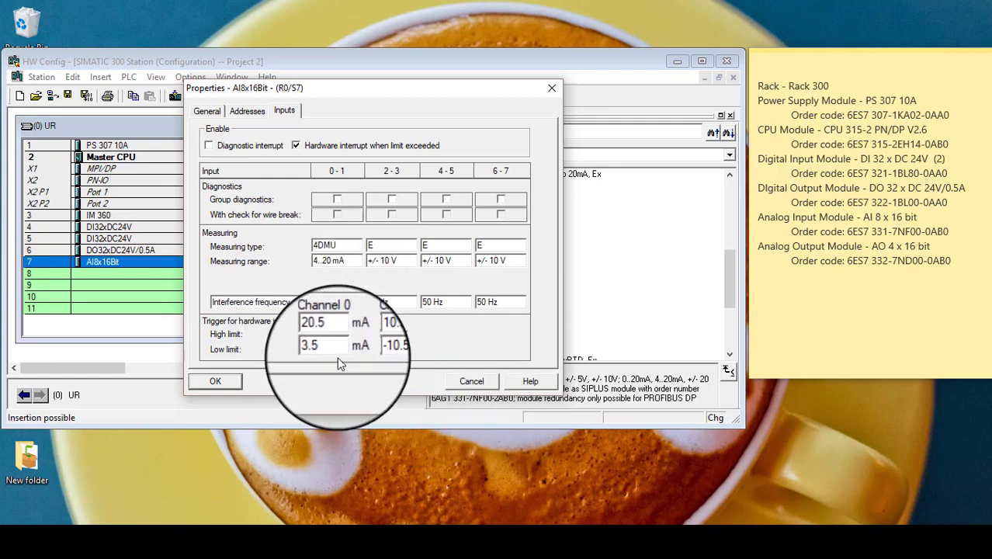
{"action": "left_click", "coordinate": [207, 380]}
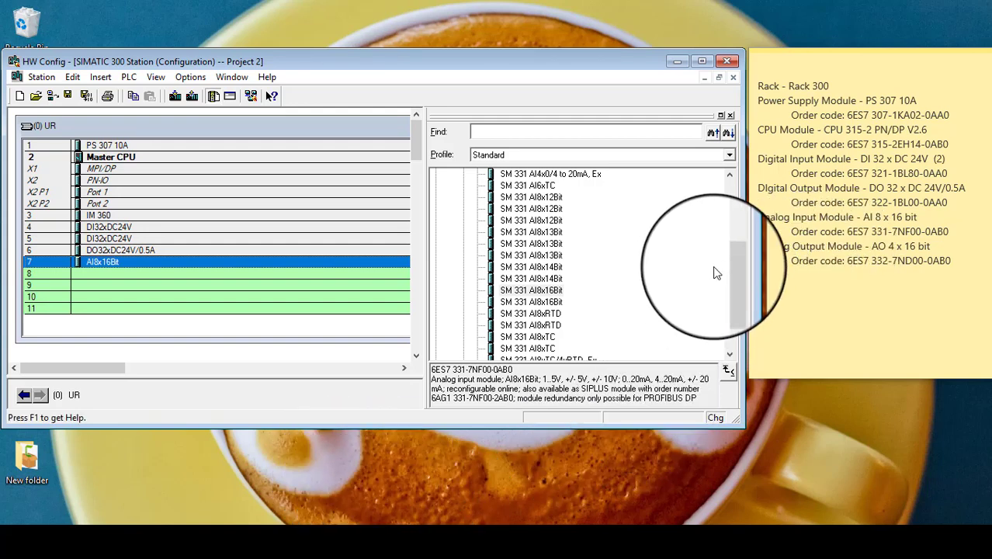
- Insert the SM 332 AO4x16Bit analog output module, order number 6ES7 332-7ND00-0AB0, into slot 8 of rack 0, matching the hardware note
{"action": "left_click_drag", "start_coordinate": [729, 277], "coordinate": [735, 216]}
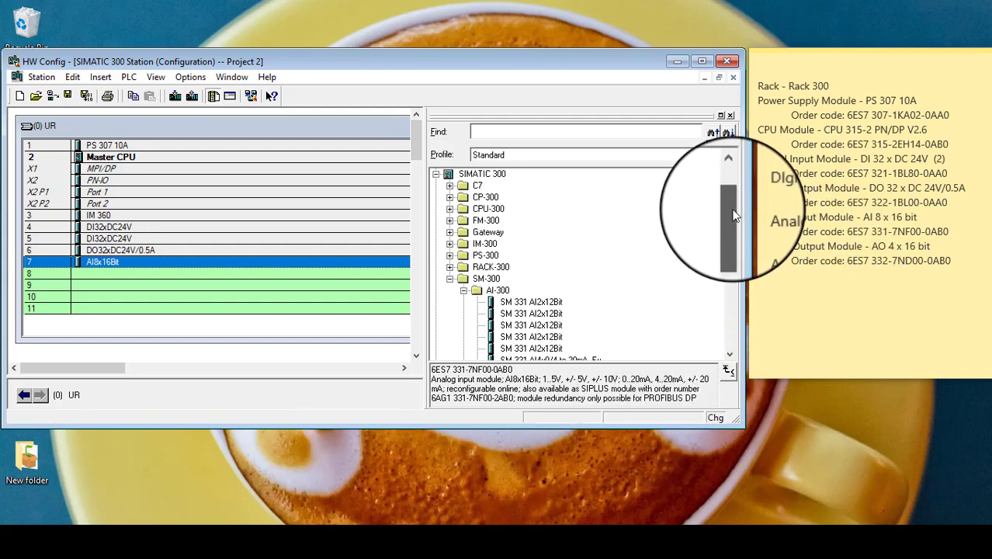
{"action": "left_click", "coordinate": [464, 290]}
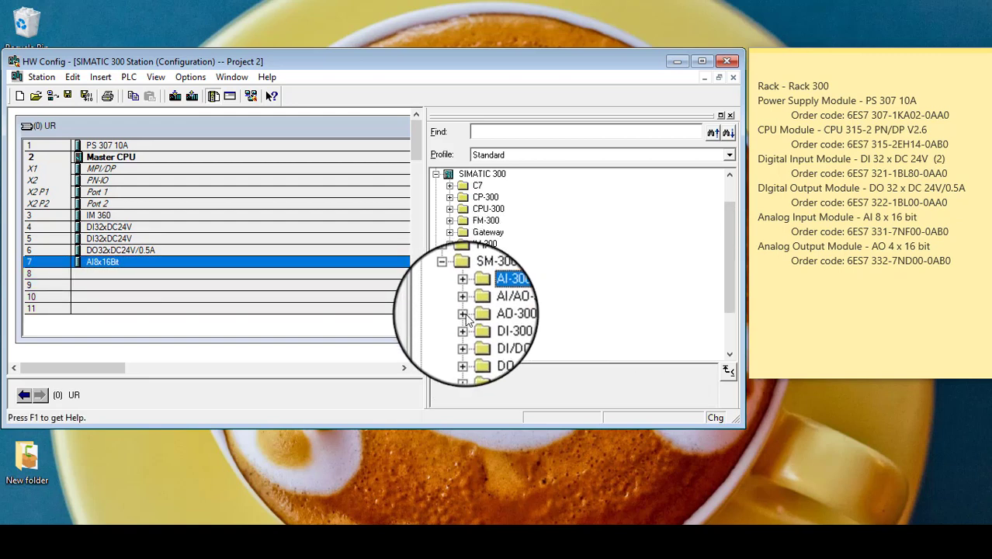
{"action": "left_click", "coordinate": [463, 313]}
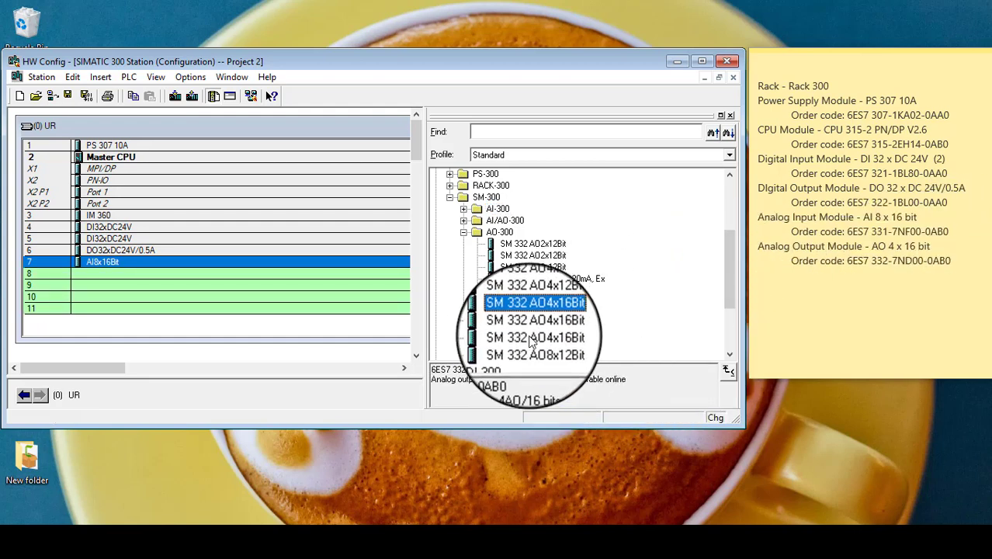
{"action": "left_click_drag", "start_coordinate": [525, 313], "coordinate": [228, 282]}
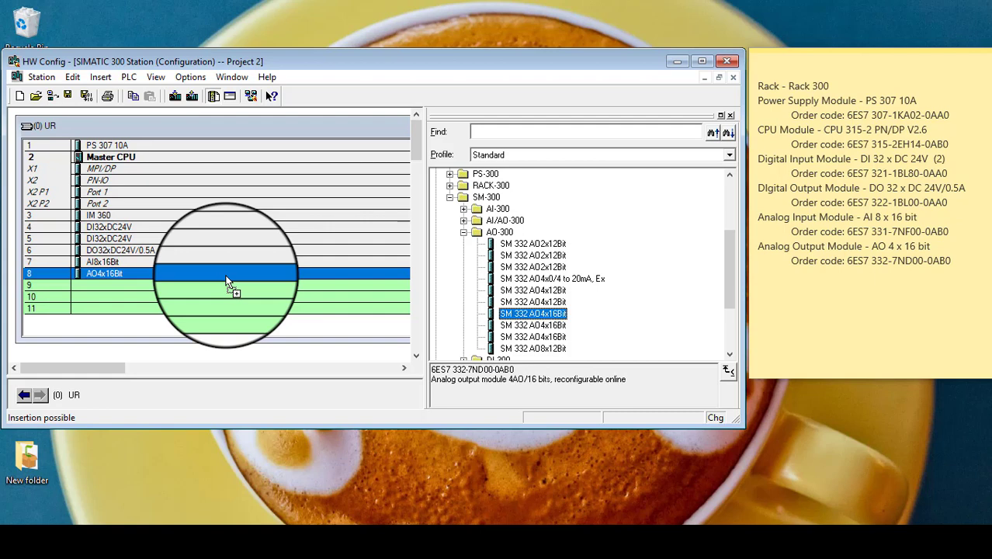
- Review the output address settings in the properties of the slot 8 analog output module
{"action": "double_click", "coordinate": [228, 281]}
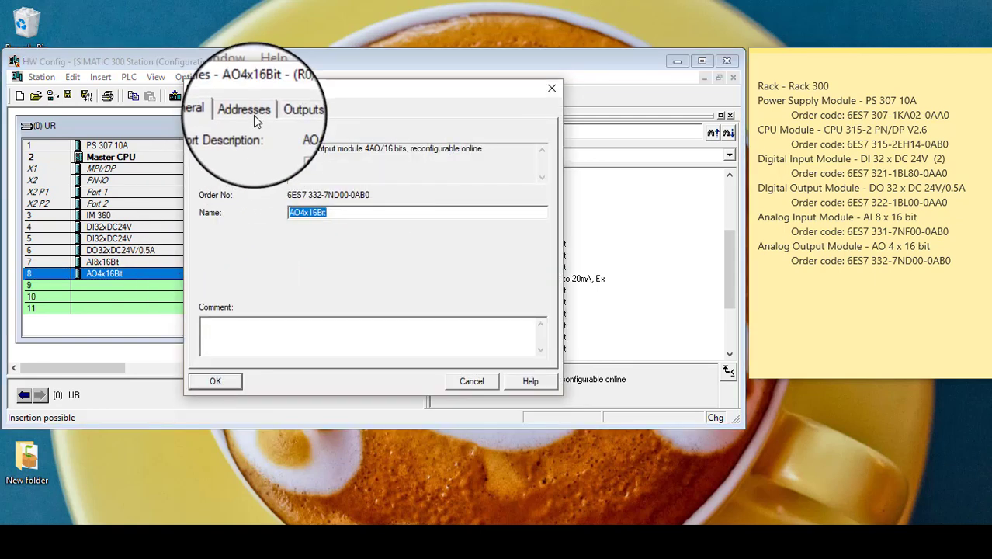
{"action": "left_click", "coordinate": [253, 114]}
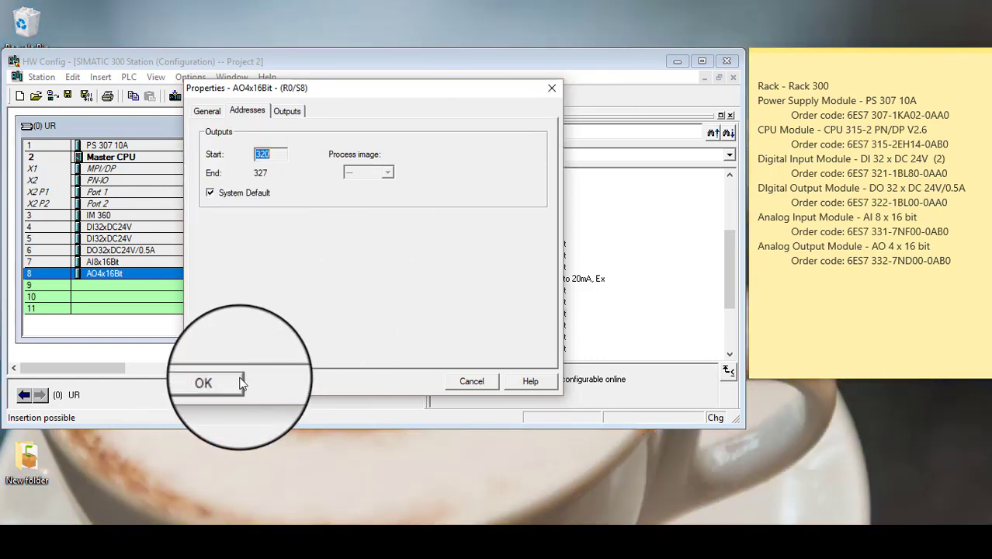
{"action": "left_click", "coordinate": [239, 382]}
- Insert SM 332 AO4x16Bit (6ES7 332-7ND00-0AB0), SM 332 AO2x12Bit (6ES7 332-5HB01-0AB0) and SM 335 AI4/AO4x14/12Bit (6ES7 335-7HG01-0AB0) into rack 1 slots 4, 5 and 6
{"action": "left_click_drag", "start_coordinate": [101, 369], "coordinate": [278, 332]}
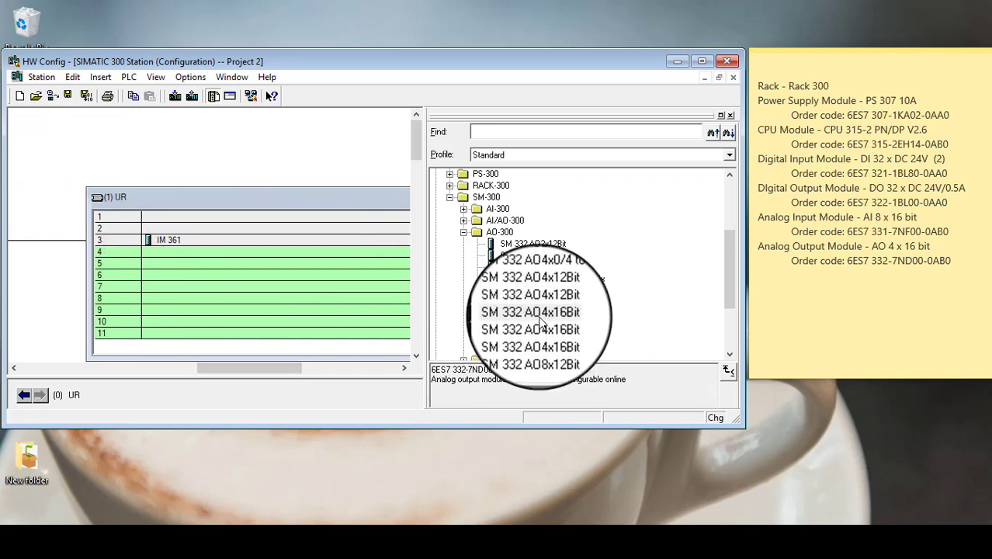
{"action": "left_click_drag", "start_coordinate": [531, 316], "coordinate": [242, 255]}
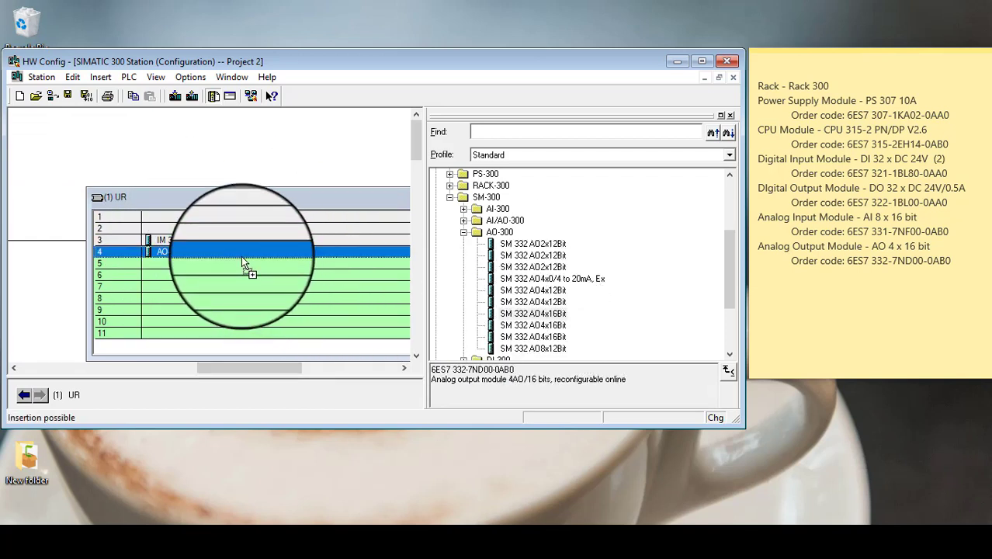
{"action": "left_click_drag", "start_coordinate": [530, 243], "coordinate": [265, 272]}
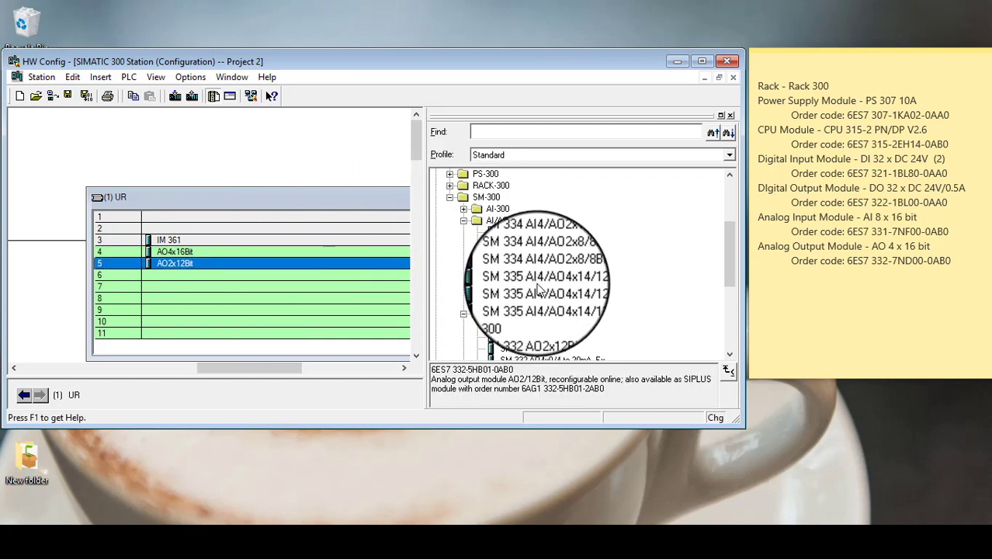
{"action": "left_click_drag", "start_coordinate": [544, 290], "coordinate": [230, 286]}
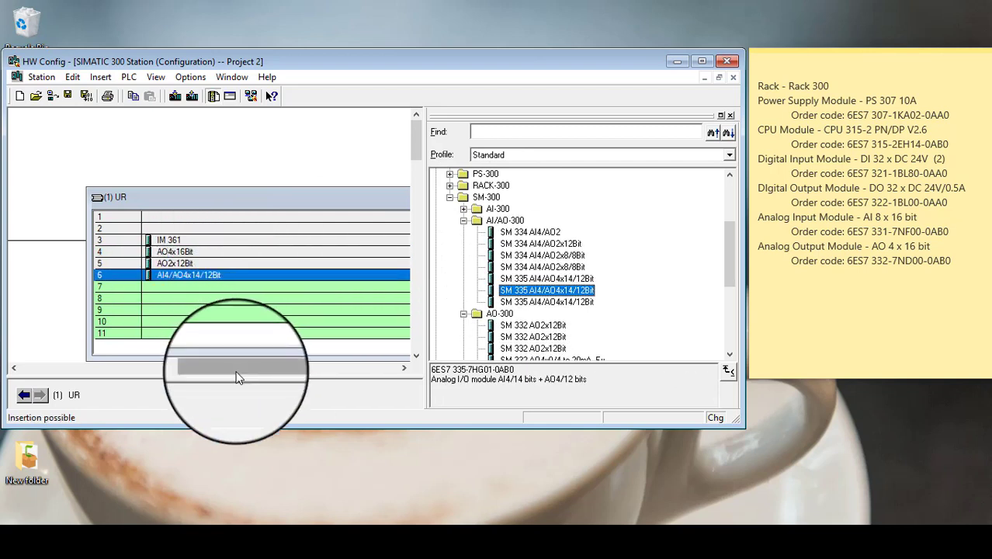
- Maximize the configuration window, narrow the hardware catalog, and move and resize the racks so rack 0 and rack 1 fit side by side
{"action": "left_click_drag", "start_coordinate": [237, 370], "coordinate": [216, 370]}
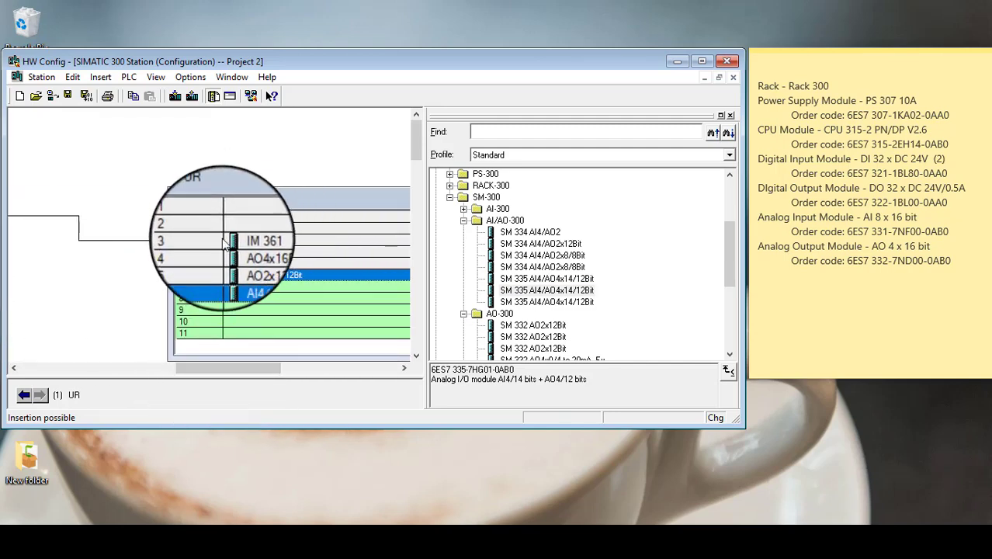
{"action": "left_click", "coordinate": [701, 62]}
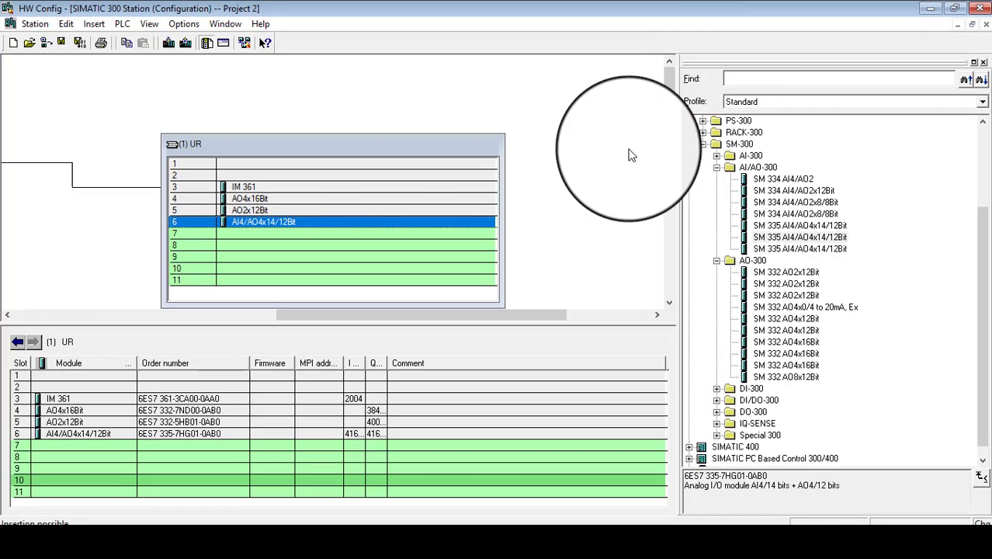
{"action": "left_click_drag", "start_coordinate": [448, 322], "coordinate": [303, 318]}
{"action": "left_click_drag", "start_coordinate": [679, 265], "coordinate": [896, 248]}
{"action": "left_click_drag", "start_coordinate": [553, 317], "coordinate": [480, 317]}
{"action": "left_click_drag", "start_coordinate": [696, 150], "coordinate": [599, 124]}
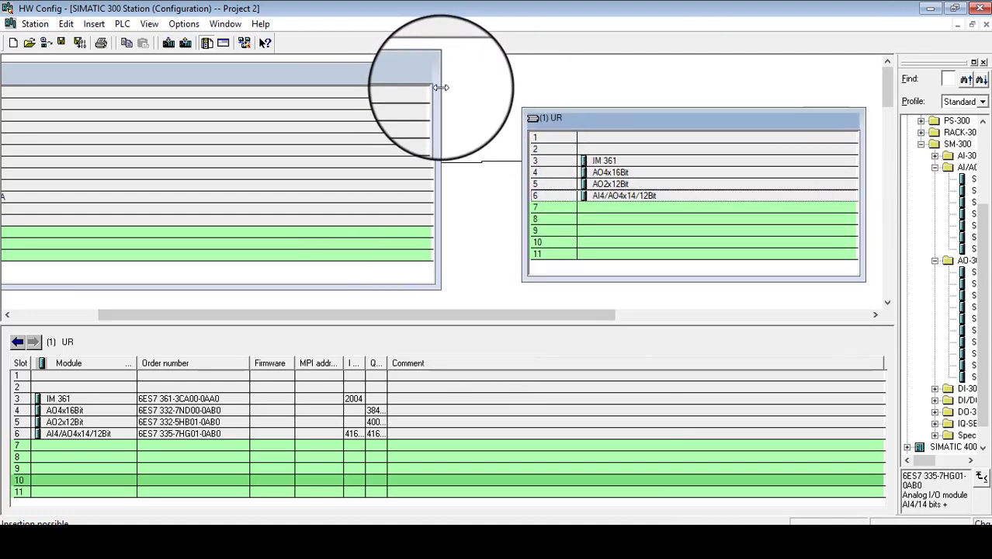
{"action": "left_click_drag", "start_coordinate": [441, 87], "coordinate": [415, 91]}
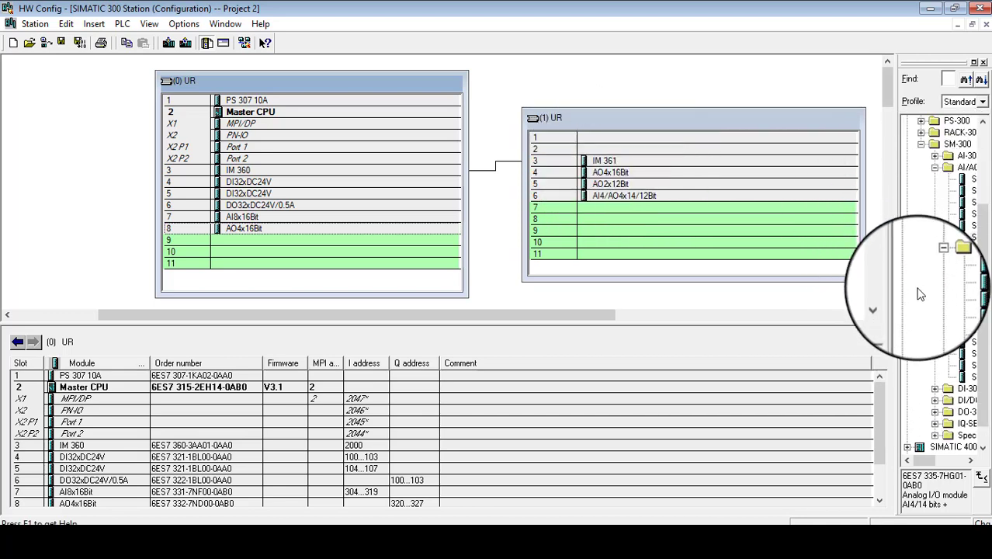
- Try to add a CPU 313, order number 6ES7 313-1AD00-0AB0, from the CPU-300 catalog folder to the station, and widen the catalog
{"action": "left_click_drag", "start_coordinate": [984, 295], "coordinate": [989, 217]}
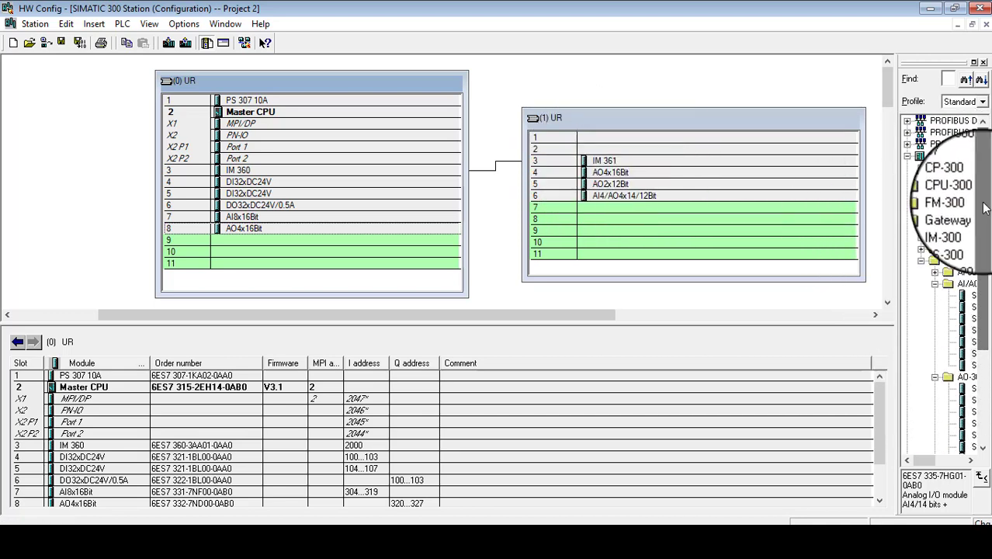
{"action": "left_click", "coordinate": [922, 192]}
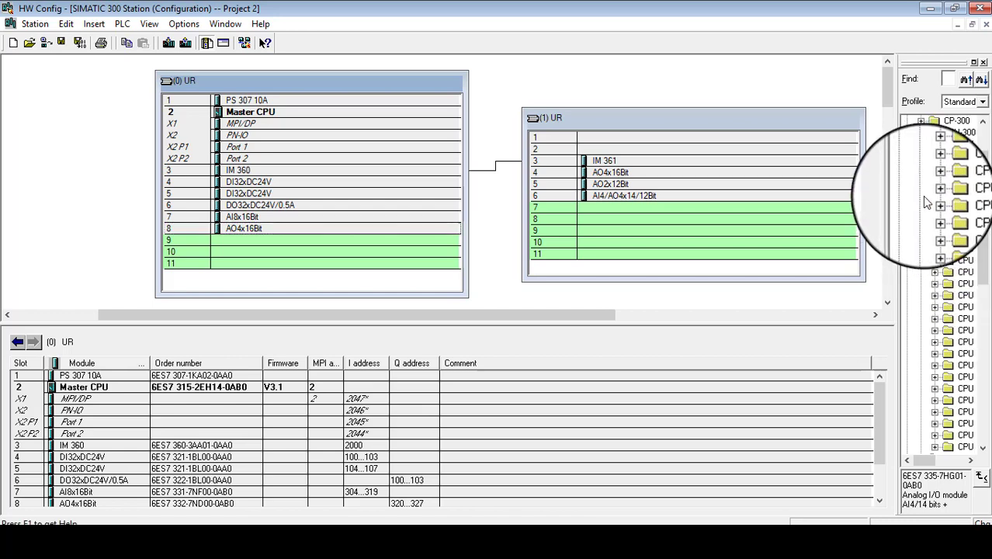
{"action": "left_click", "coordinate": [935, 179]}
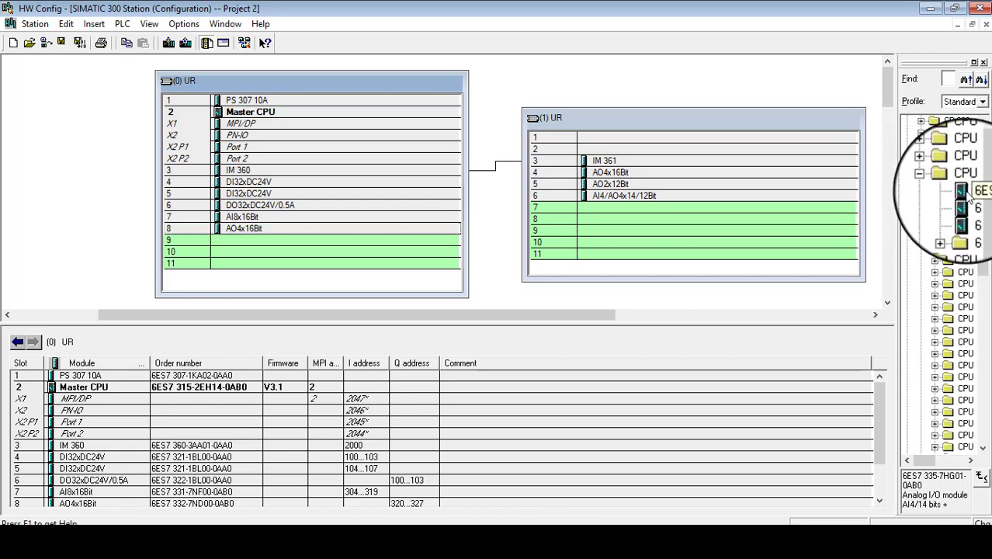
{"action": "left_click_drag", "start_coordinate": [967, 194], "coordinate": [946, 183]}
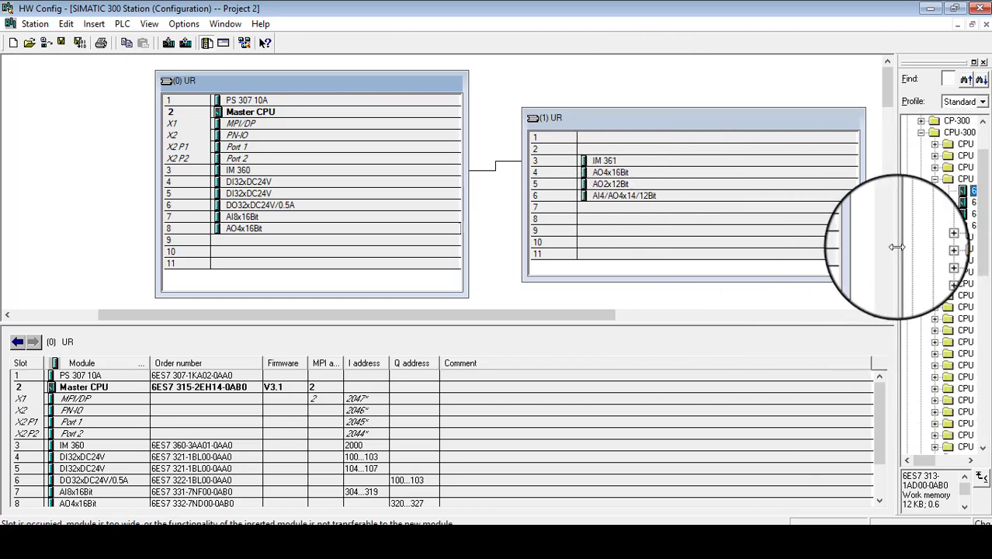
{"action": "left_click_drag", "start_coordinate": [896, 247], "coordinate": [837, 310]}
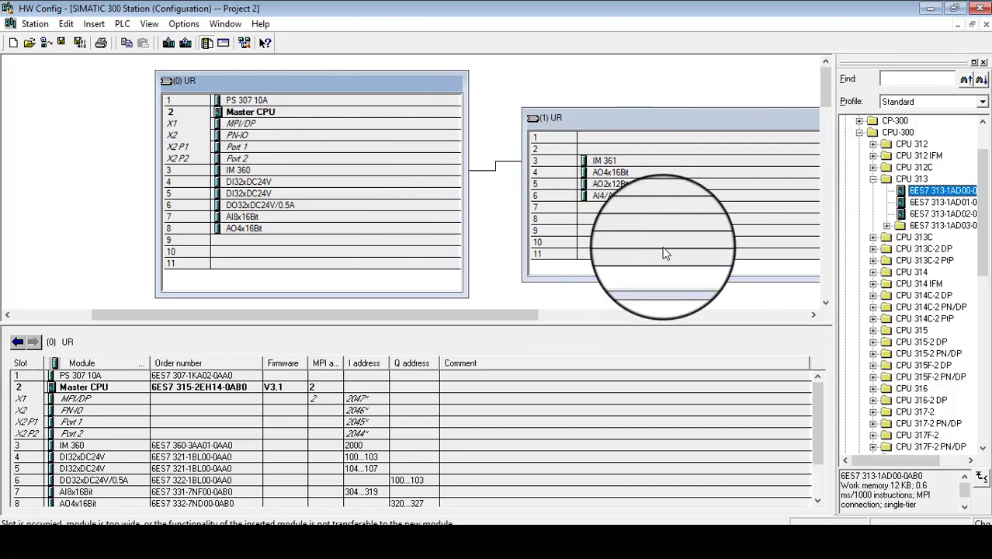
- Select the AI4/AO4x14/12Bit module in slot 6 of rack 1, and save and compile the station configuration
{"action": "left_click", "coordinate": [669, 196]}
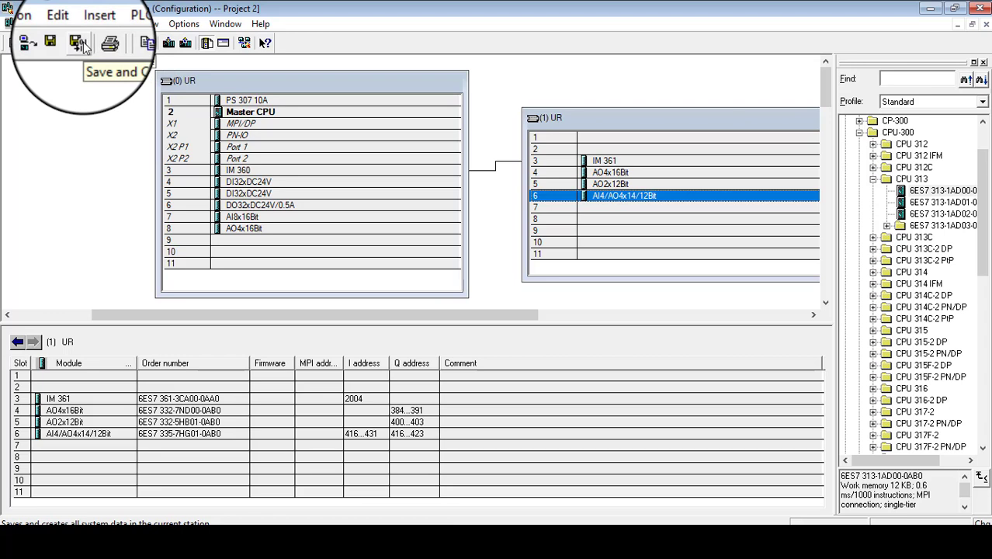
{"action": "left_click", "coordinate": [79, 44]}
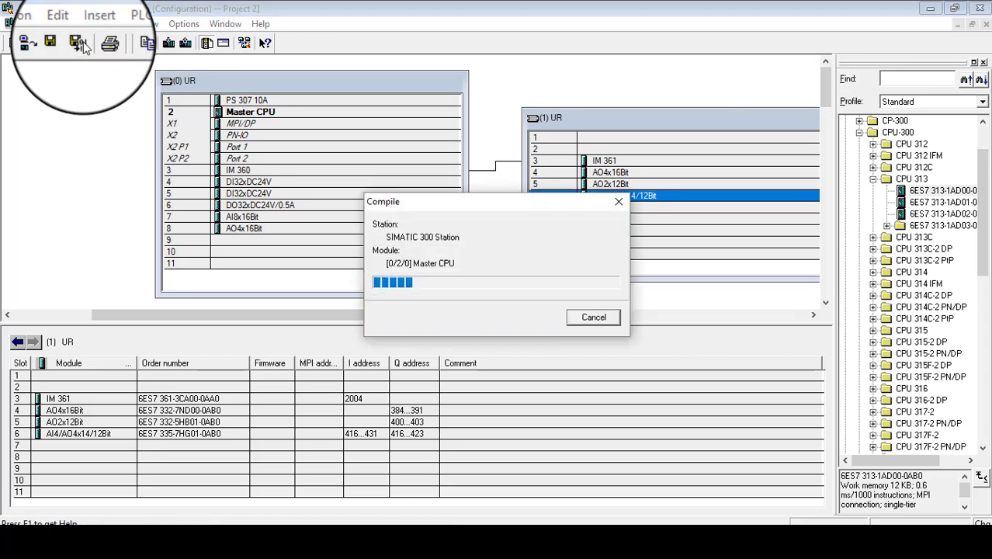